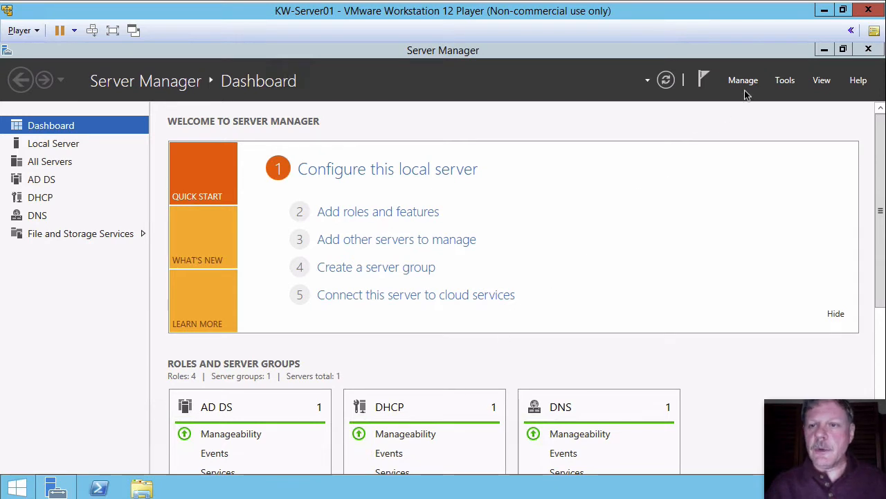
# Open Active Directory Users and Computers and browse the Computers and Domain Controllers containers of the domain.
pyautogui.click(787, 83)
pyautogui.click(764, 159)
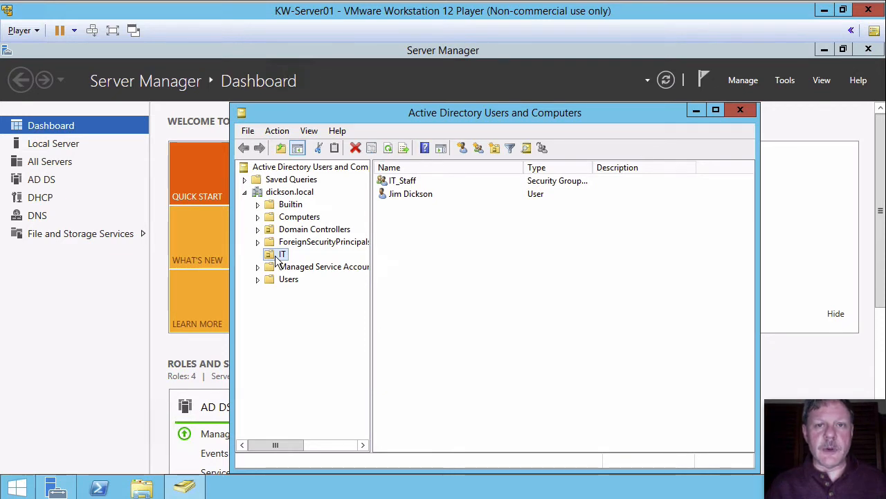
pyautogui.click(296, 219)
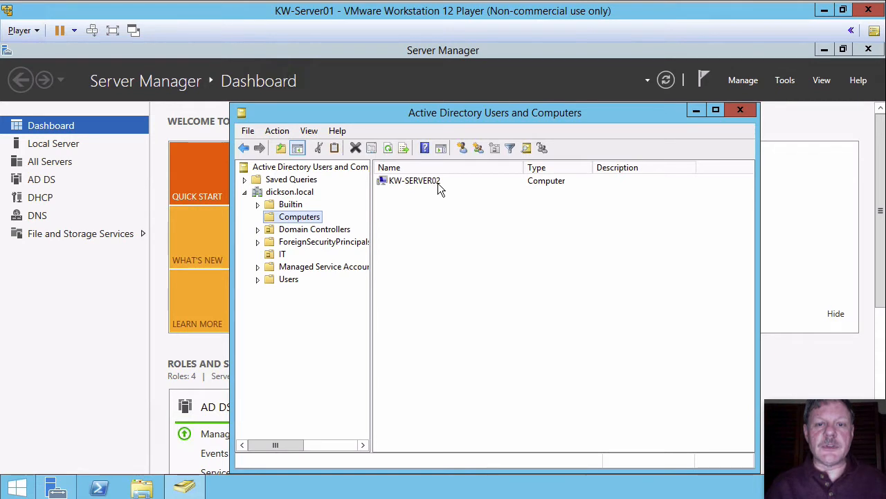
pyautogui.click(313, 231)
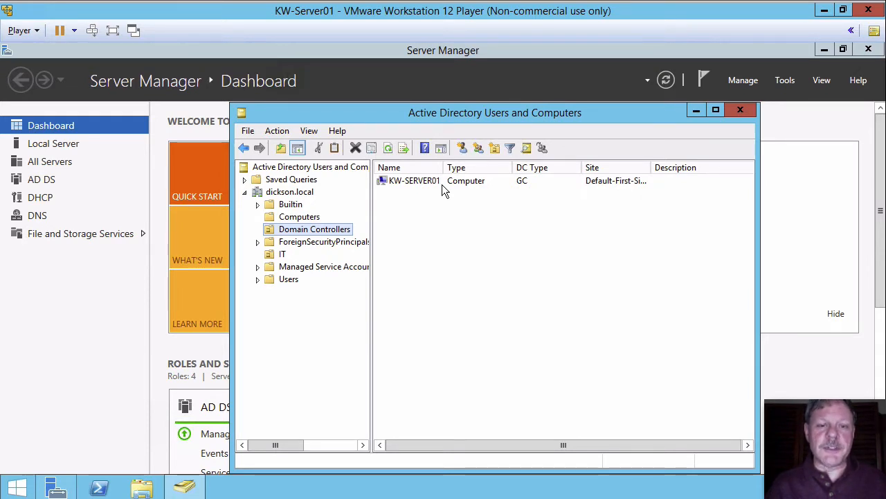
pyautogui.click(268, 194)
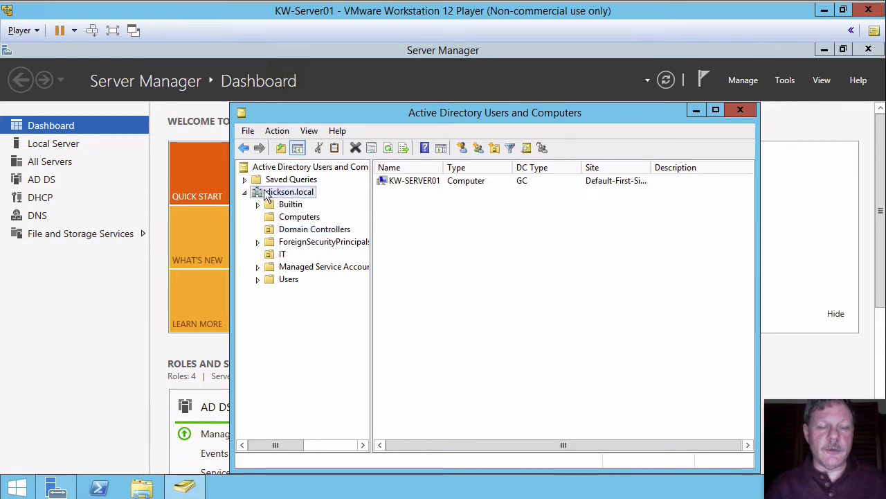
# Create an organizational unit named Kitchener at the root of the dickson.local domain.
pyautogui.rightClick(268, 194)
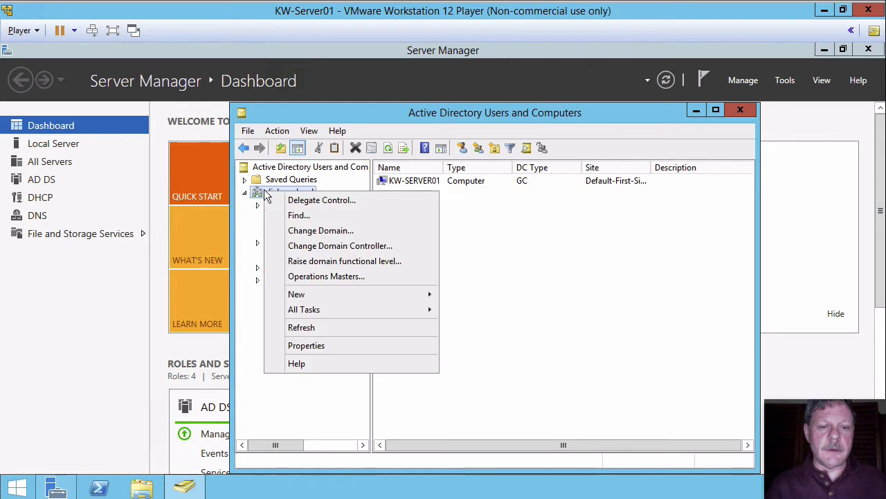
pyautogui.moveTo(389, 295)
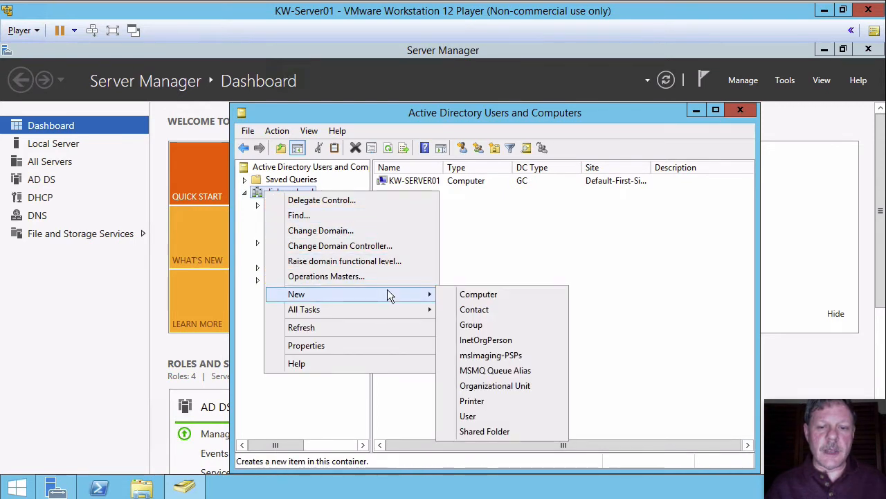
pyautogui.click(487, 382)
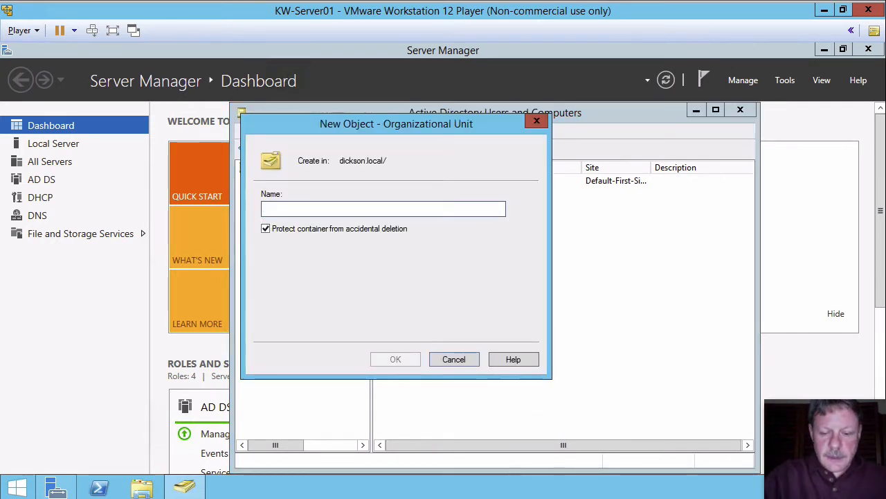
pyautogui.write('Kitchener')
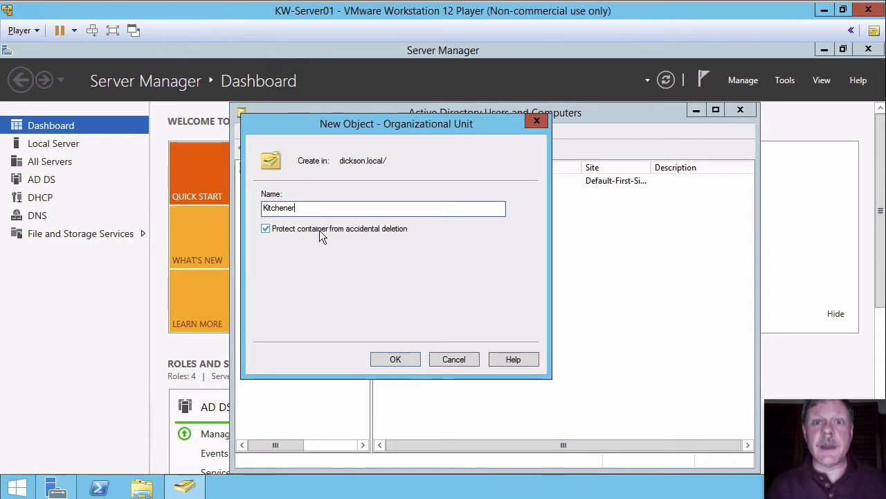
pyautogui.click(407, 357)
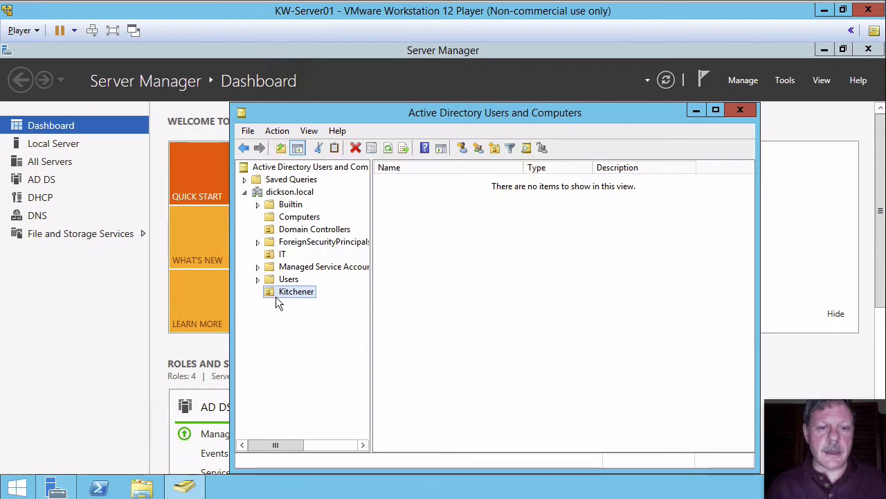
# Create another organizational unit named Calgary at the root of the dickson.local domain.
pyautogui.click(284, 192)
pyautogui.rightClick(264, 195)
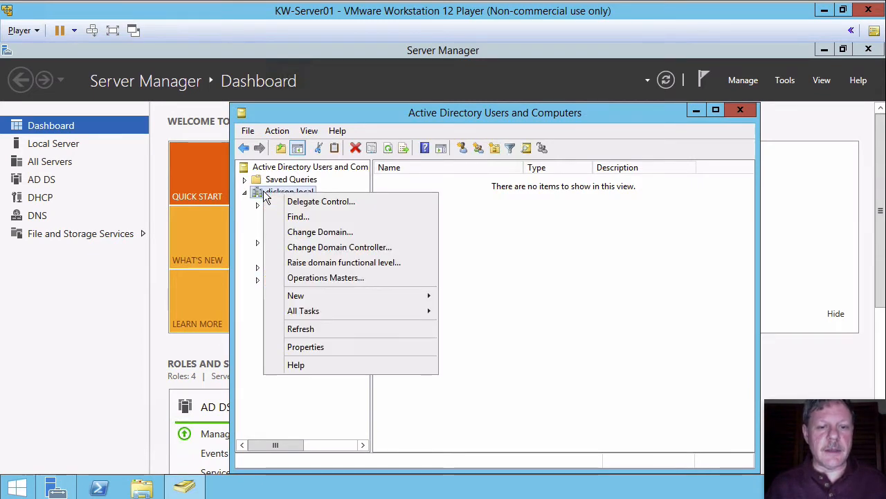
pyautogui.moveTo(378, 291)
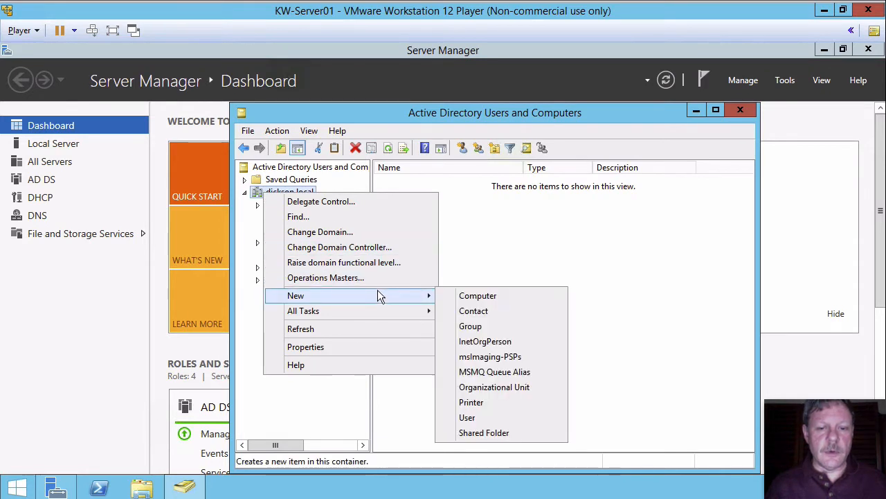
pyautogui.click(504, 386)
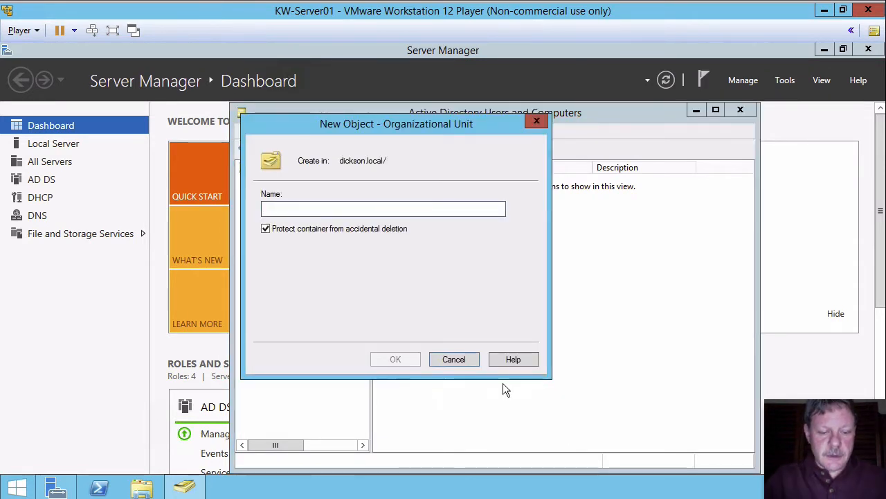
pyautogui.write('Calgary')
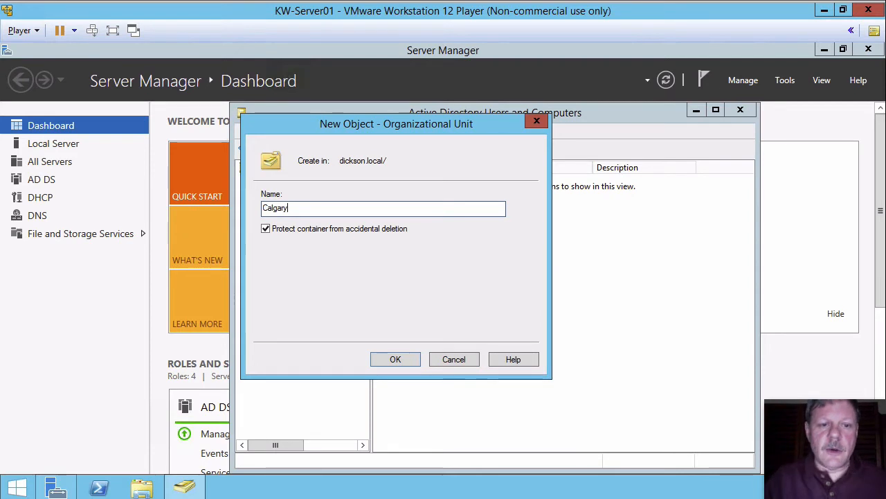
pyautogui.press('Return')
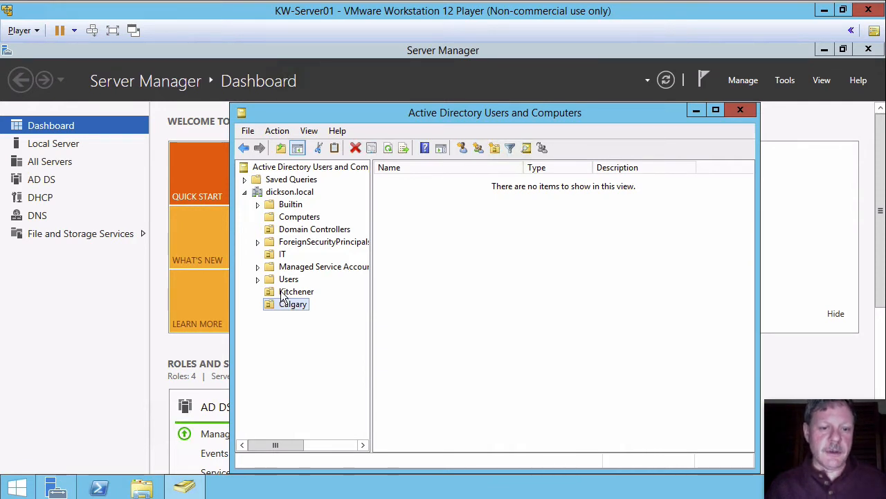
# Create an organizational unit named Users inside the Kitchener organizational unit.
pyautogui.click(281, 294)
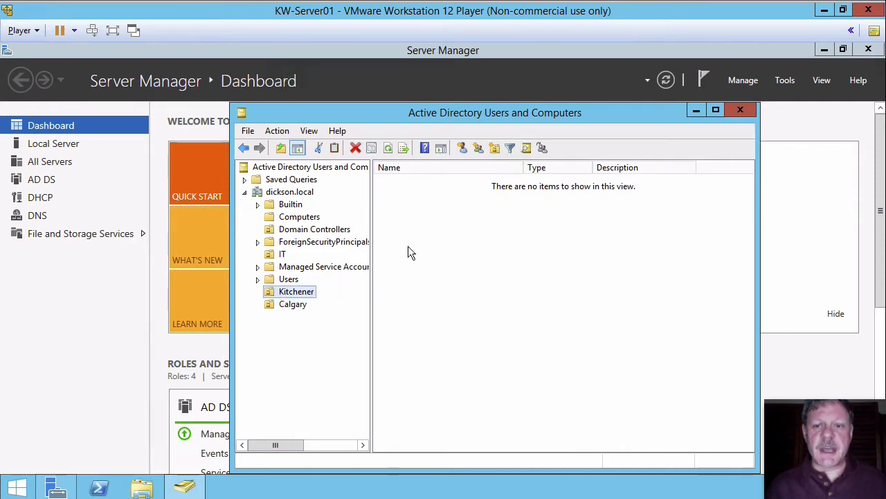
pyautogui.rightClick(471, 217)
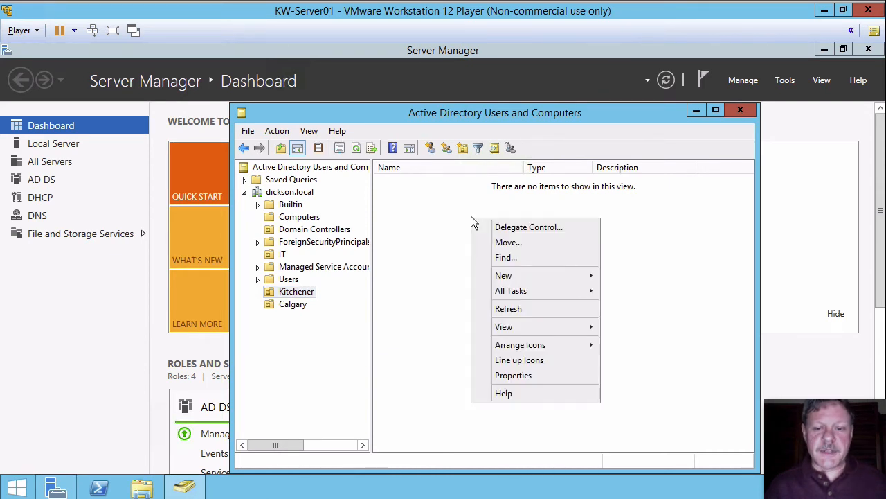
pyautogui.click(540, 277)
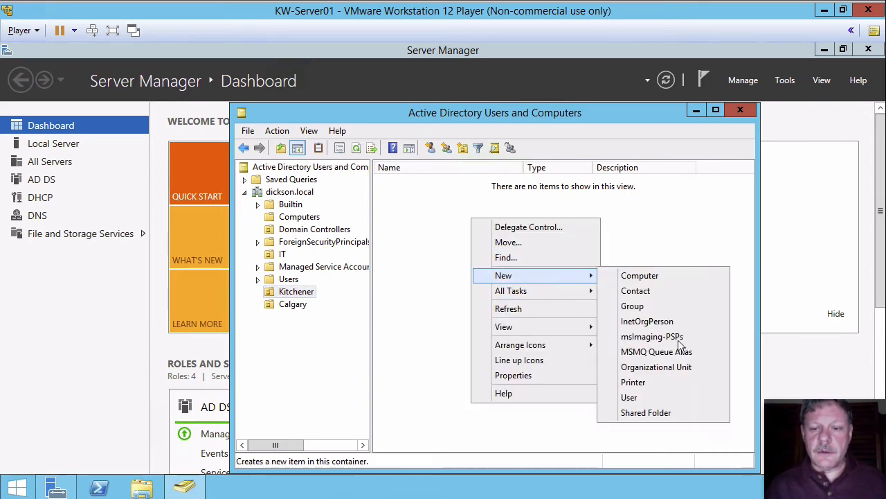
pyautogui.click(644, 367)
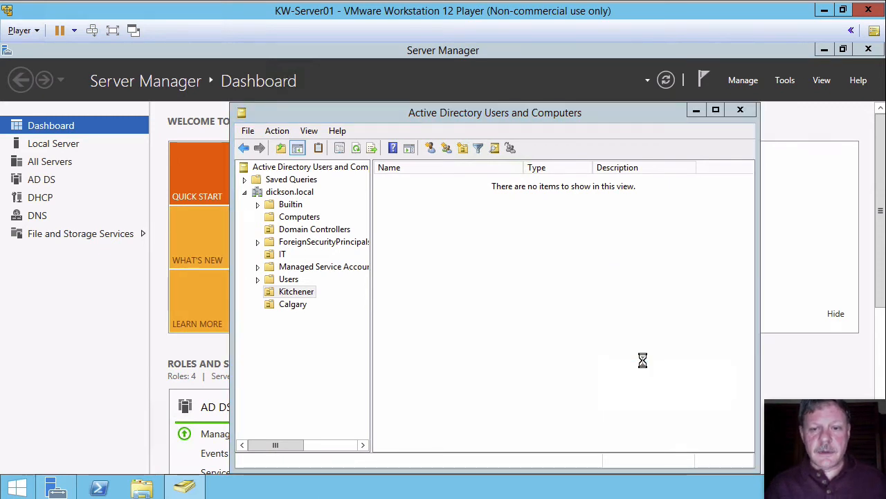
pyautogui.write('U')
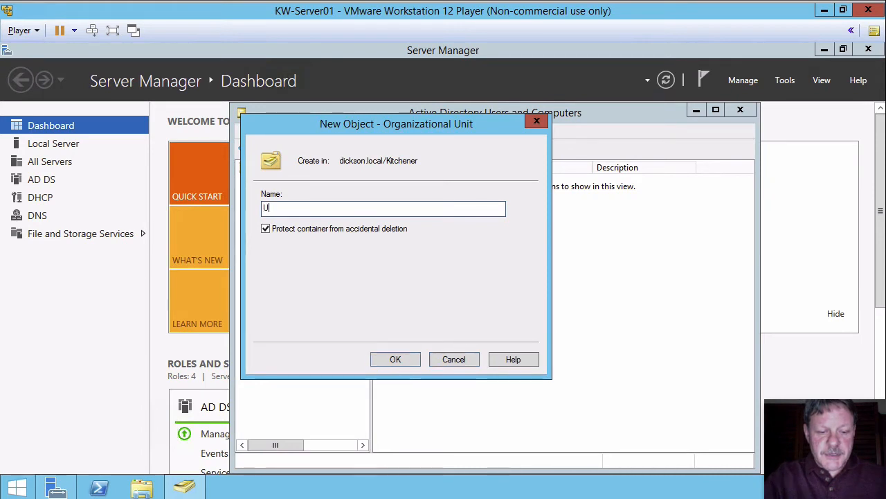
pyautogui.write('sers')
pyautogui.press('Return')
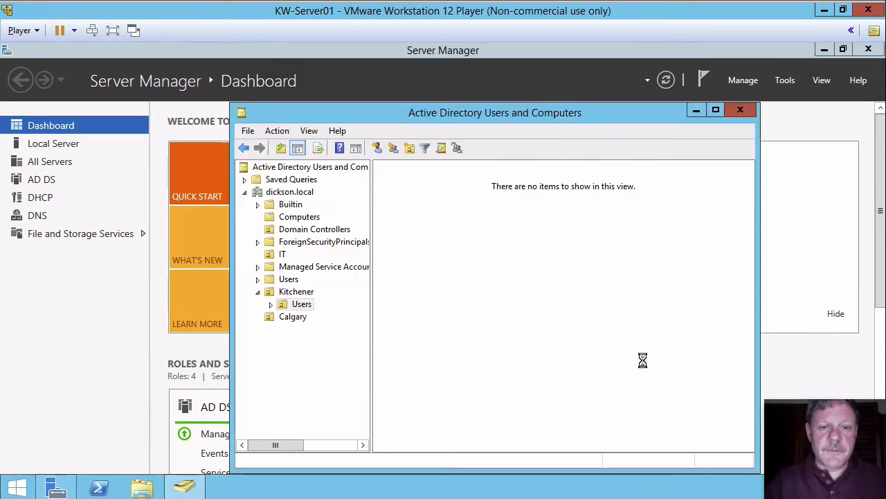
# Create an organizational unit named Servers inside the Users organizational unit under Kitchener.
pyautogui.rightClick(521, 290)
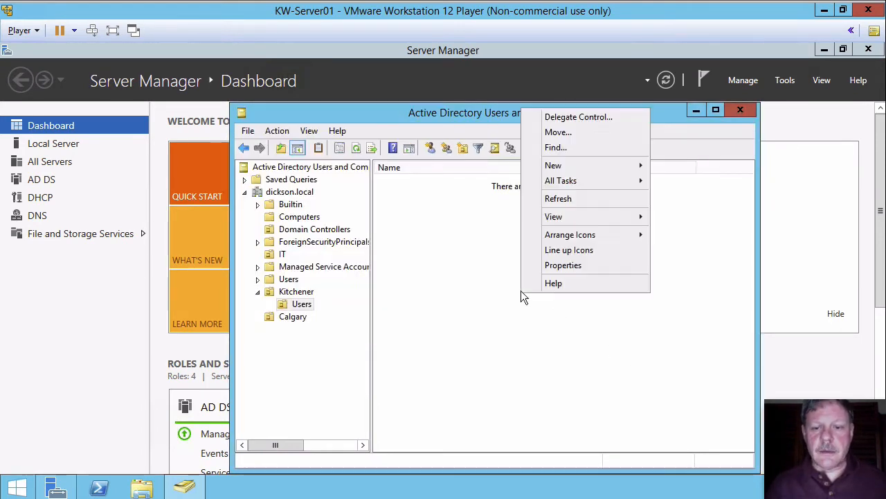
pyautogui.moveTo(575, 163)
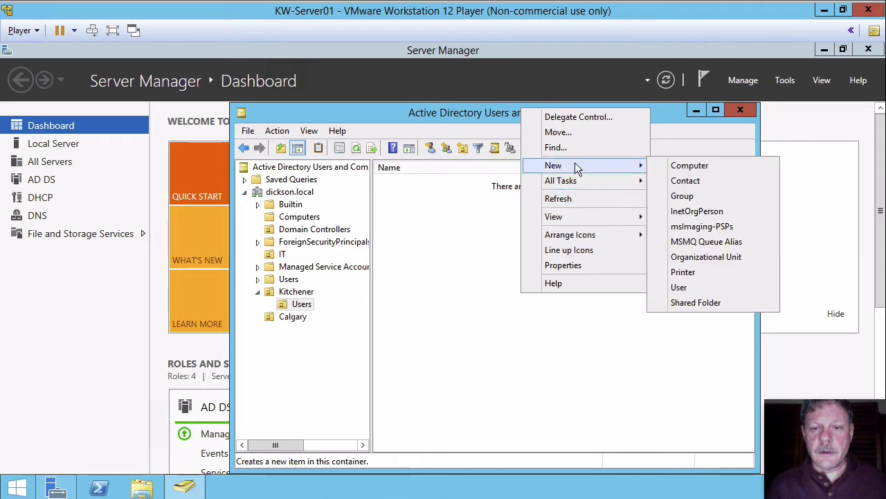
pyautogui.click(685, 256)
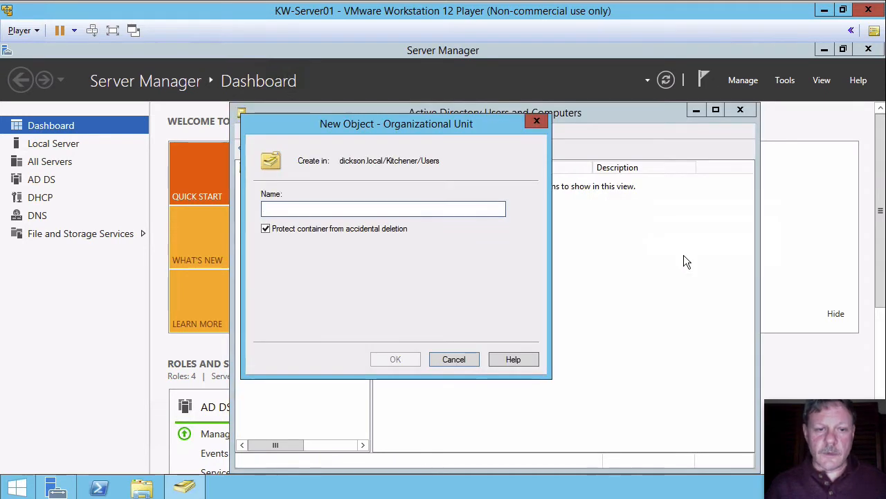
pyautogui.write('Server')
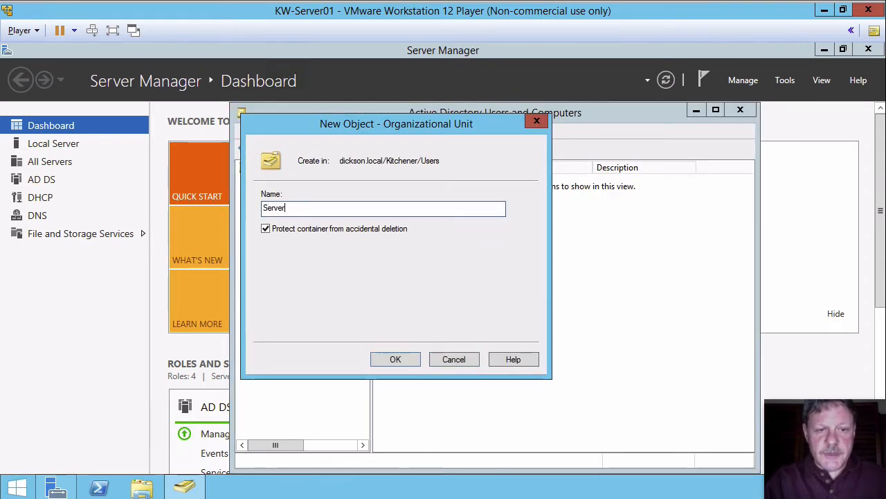
pyautogui.write('s')
pyautogui.press('Return')
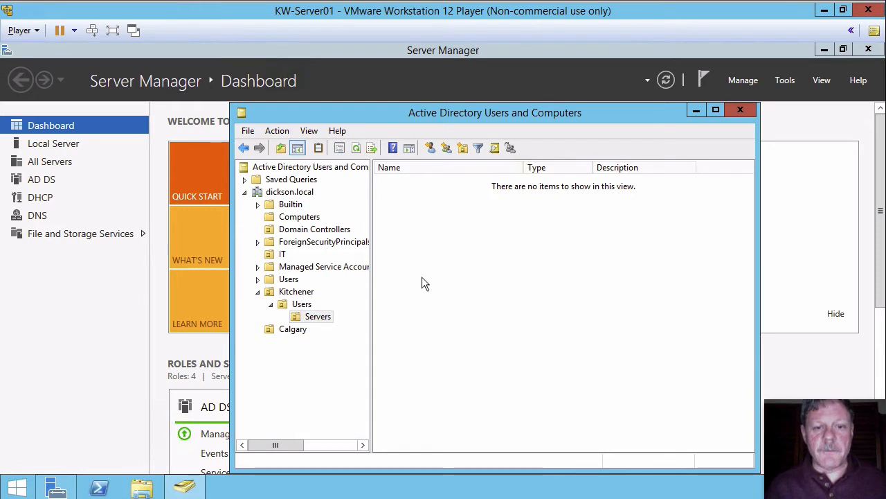
# Try to move the Servers organizational unit into the Kitchener organizational unit and dismiss the resulting error.
pyautogui.rightClick(306, 319)
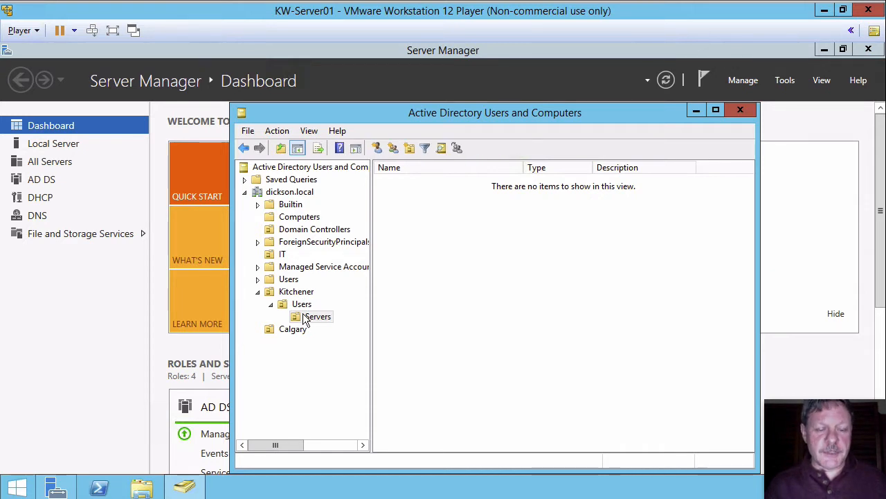
pyautogui.click(304, 319)
pyautogui.rightClick(302, 319)
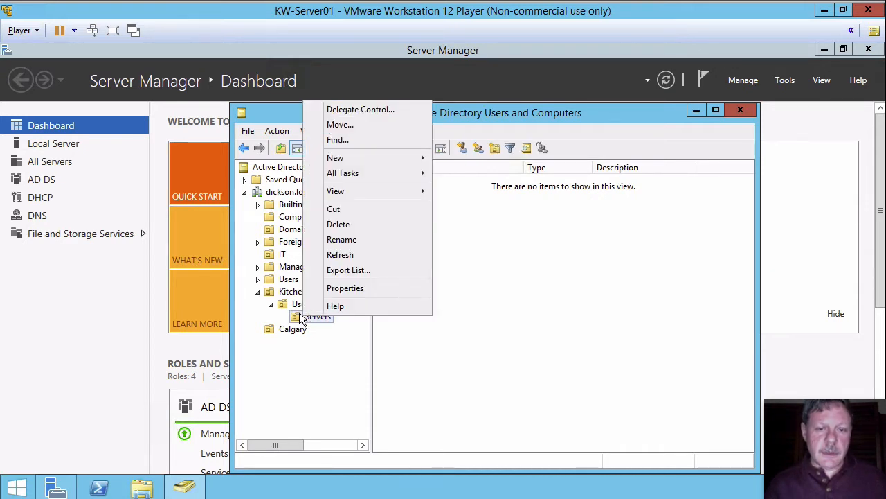
pyautogui.click(353, 126)
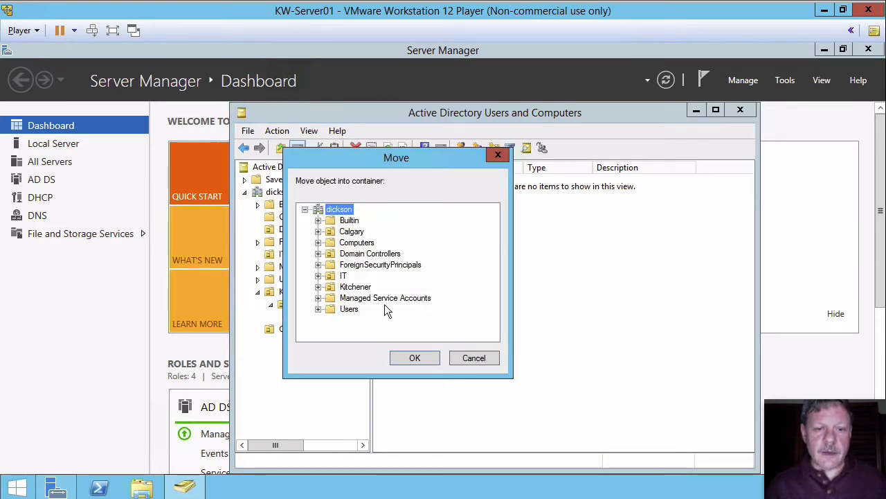
pyautogui.click(337, 290)
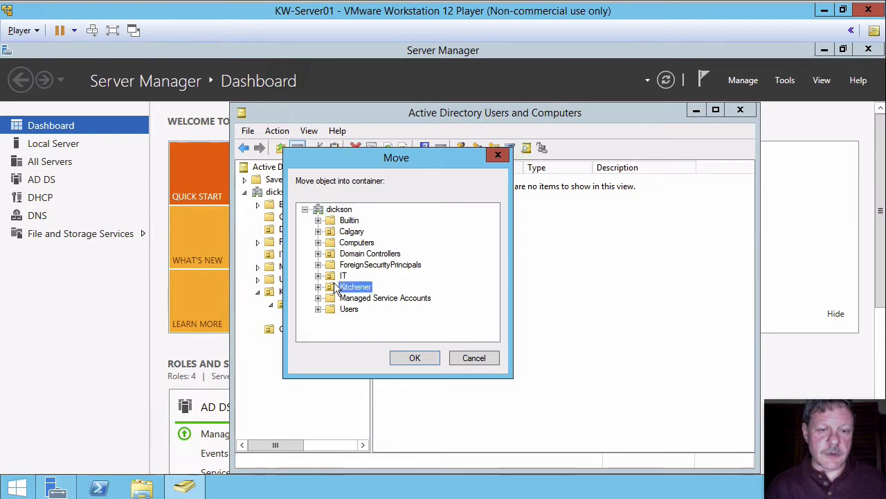
pyautogui.click(415, 356)
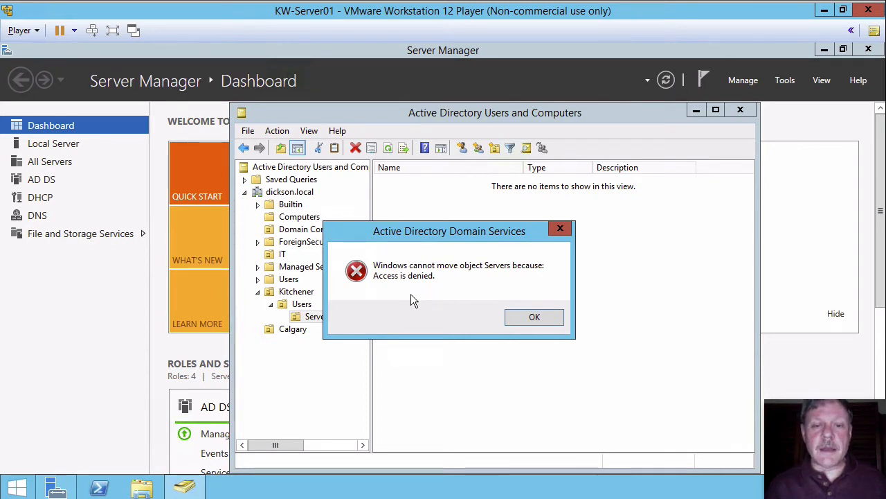
pyautogui.click(525, 315)
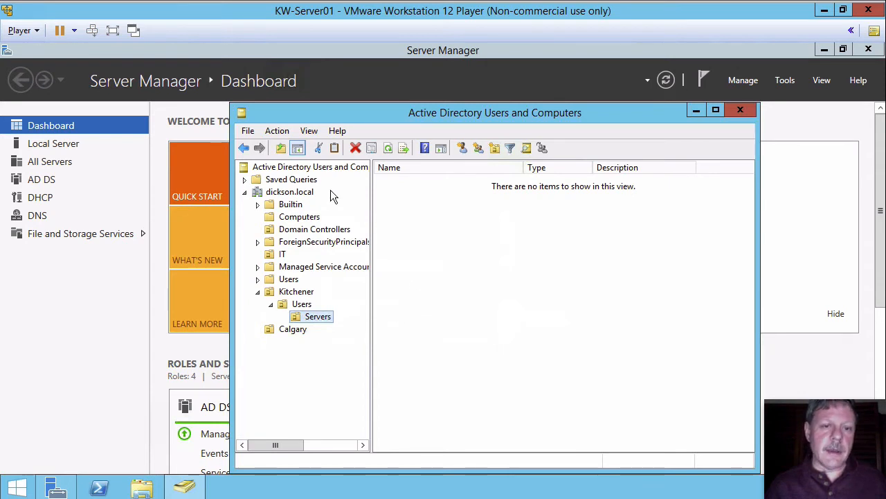
# Turn on Advanced Features view, then expand Kitchener and open its Users organizational unit.
pyautogui.click(309, 131)
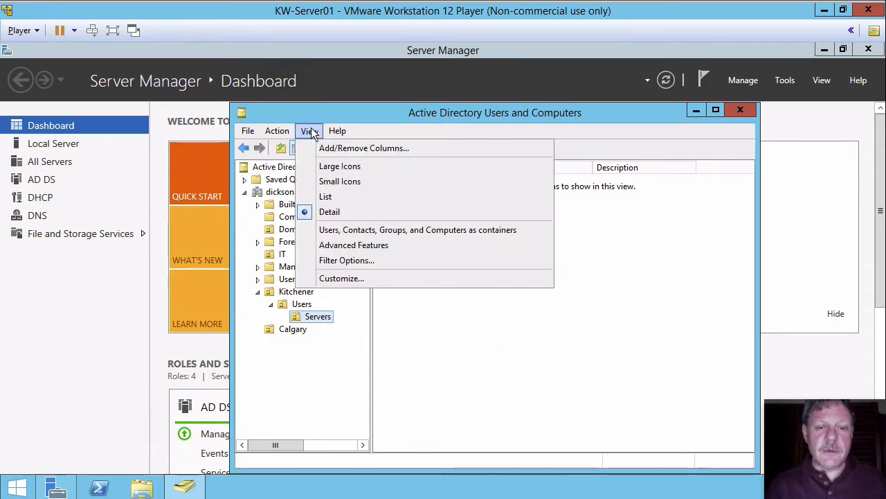
pyautogui.click(346, 246)
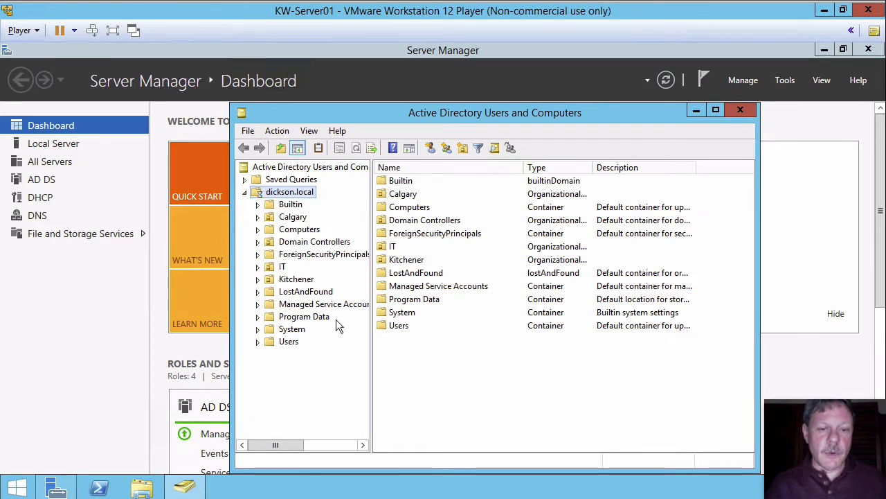
pyautogui.click(257, 279)
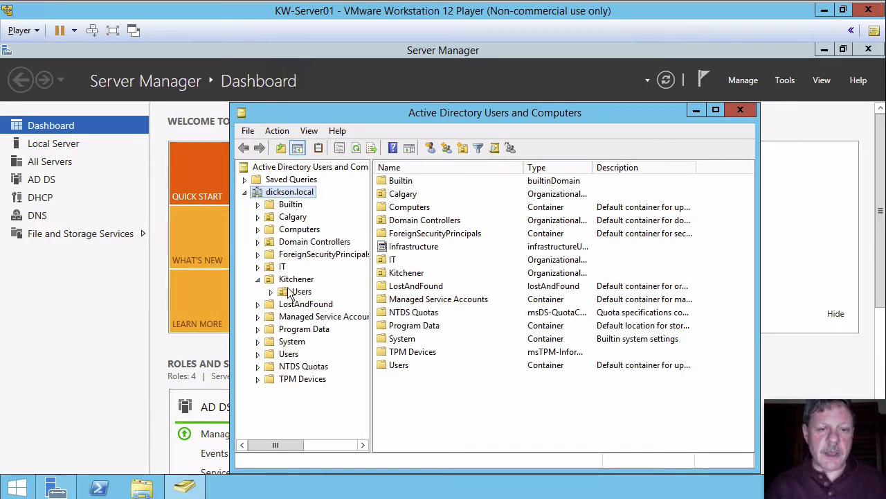
pyautogui.click(297, 292)
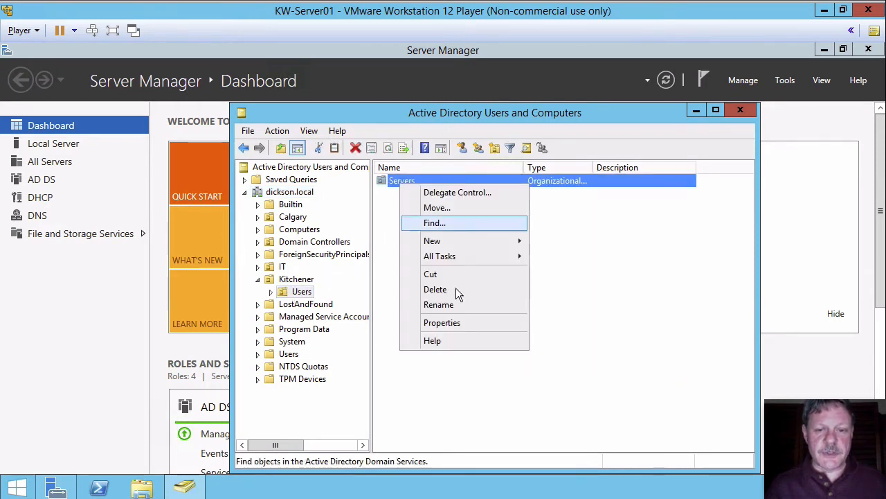
# Turn off protection from accidental deletion for the Servers organizational unit.
pyautogui.click(457, 324)
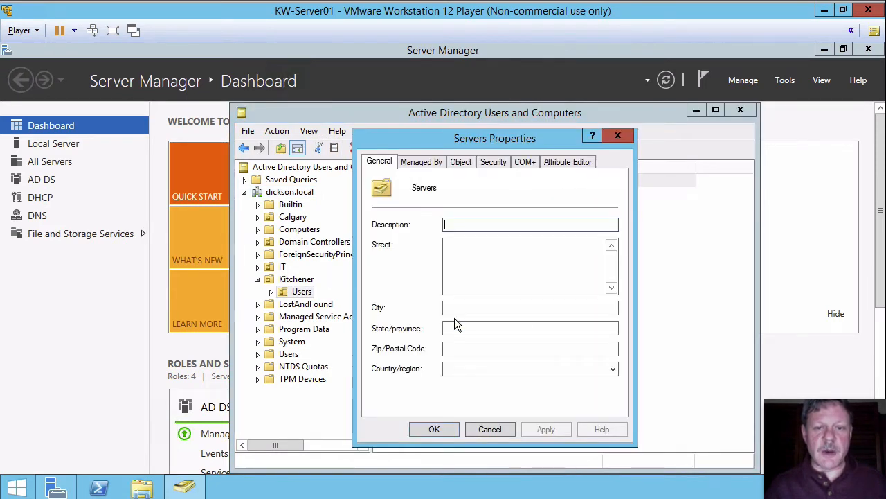
pyautogui.click(461, 162)
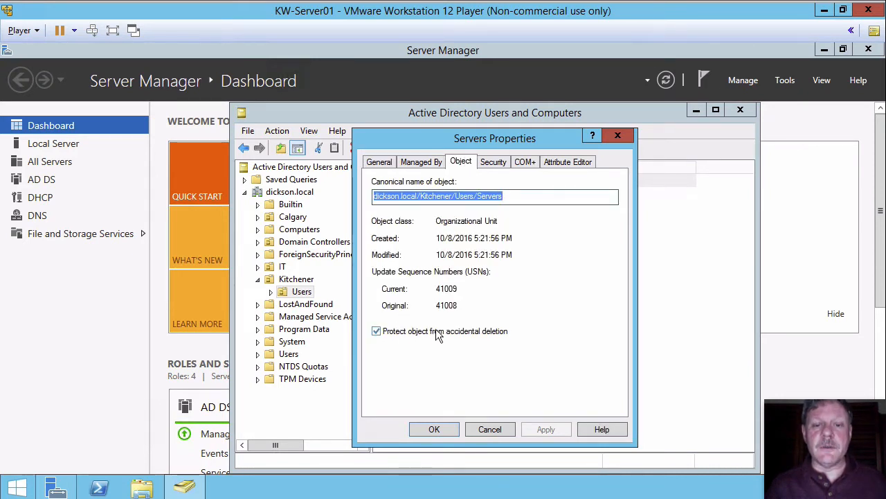
pyautogui.click(377, 332)
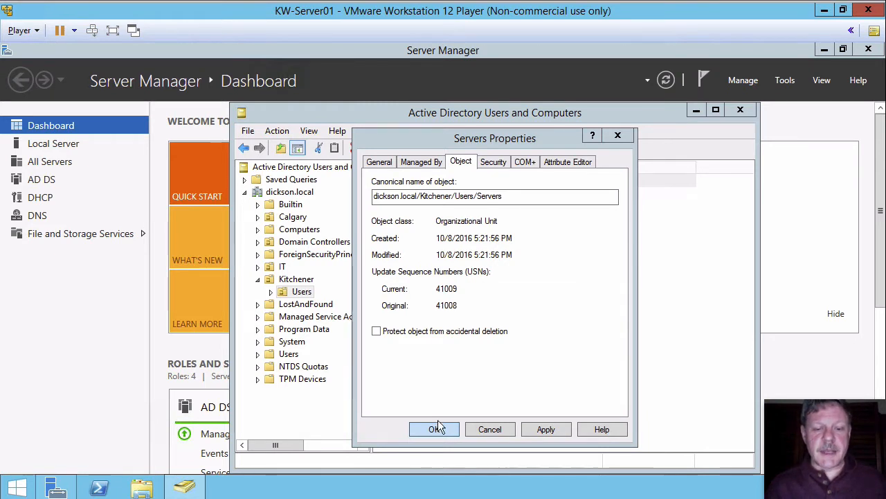
pyautogui.click(436, 428)
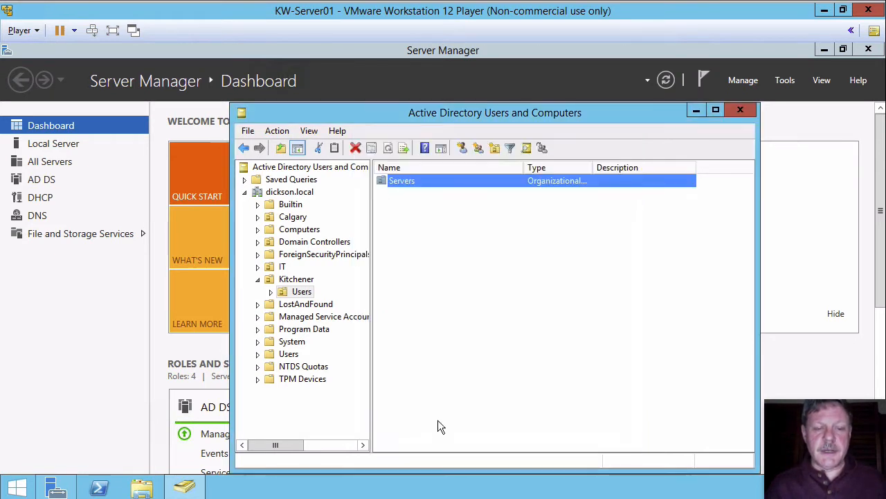
# Move the Servers organizational unit into the Kitchener organizational unit.
pyautogui.rightClick(383, 182)
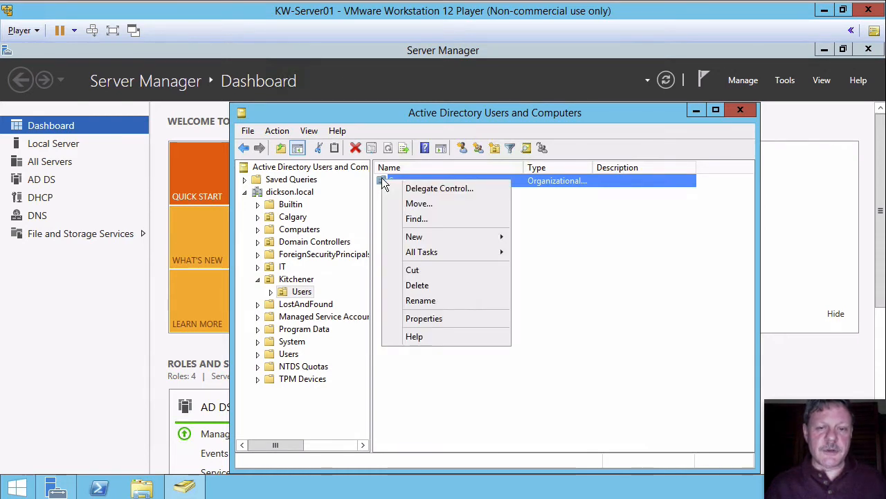
pyautogui.click(415, 204)
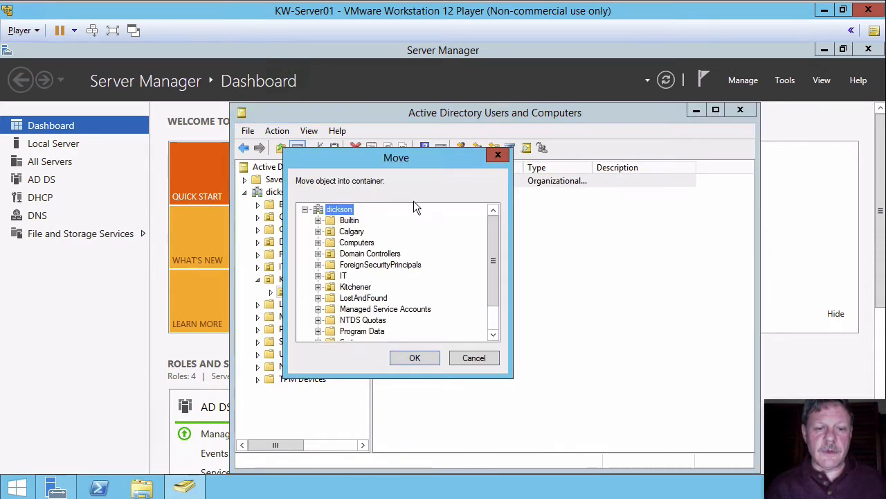
pyautogui.click(331, 286)
pyautogui.click(417, 355)
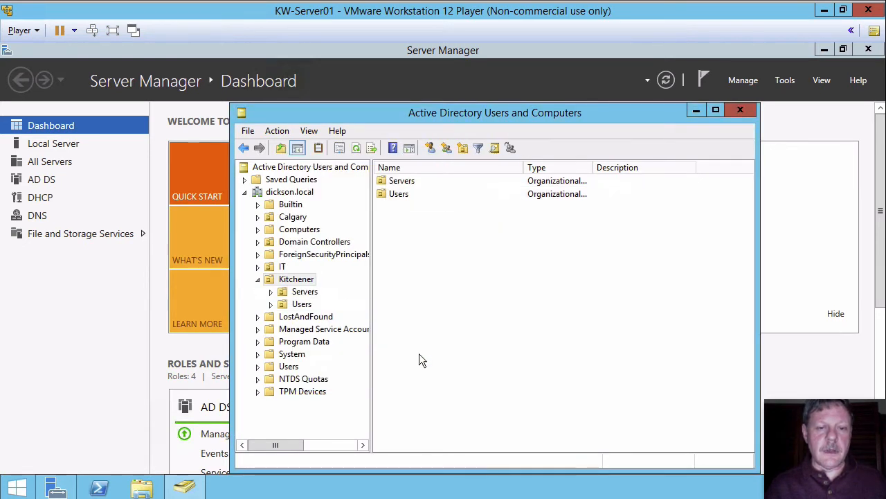
# Turn protection from accidental deletion back on for the Servers organizational unit under Kitchener.
pyautogui.click(296, 291)
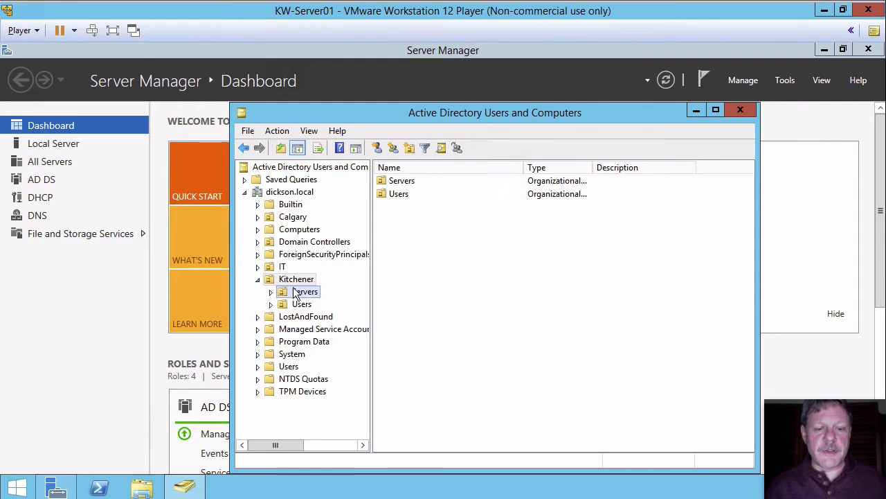
pyautogui.rightClick(296, 293)
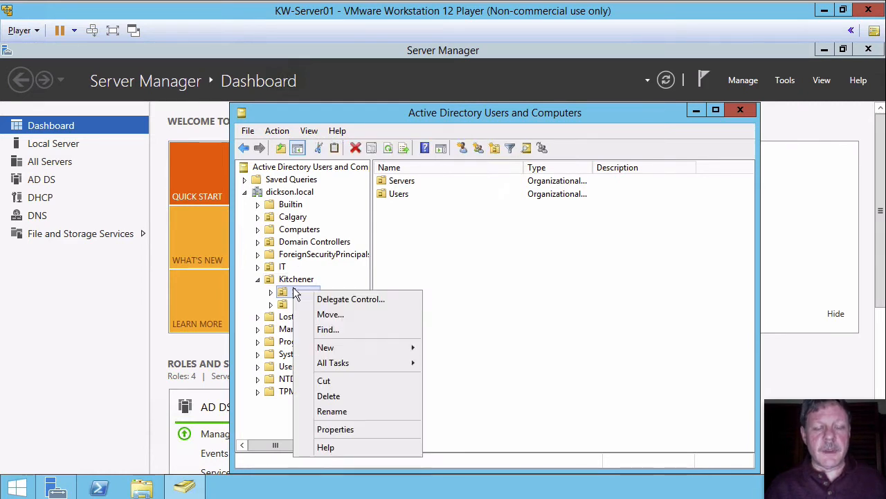
pyautogui.click(340, 430)
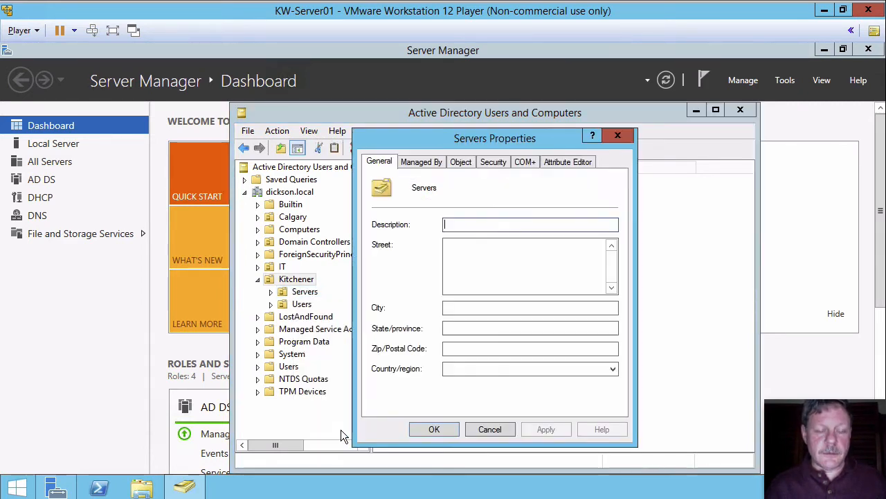
pyautogui.click(462, 161)
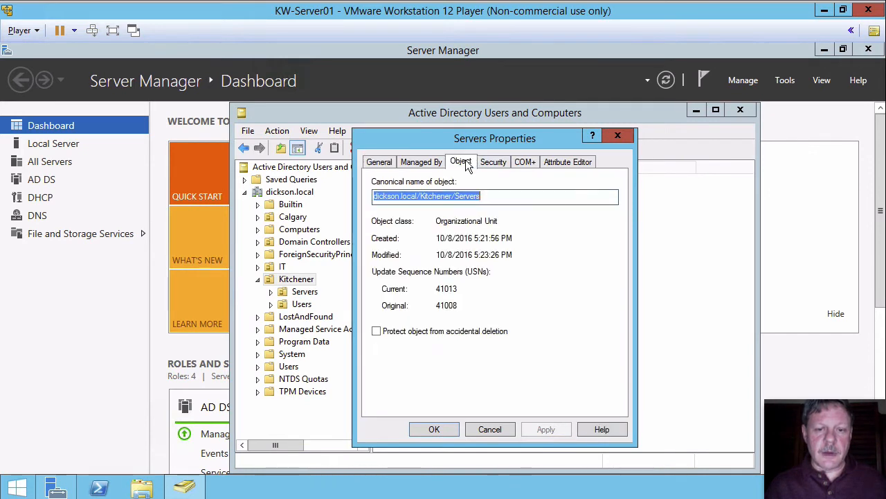
pyautogui.click(376, 331)
pyautogui.click(430, 428)
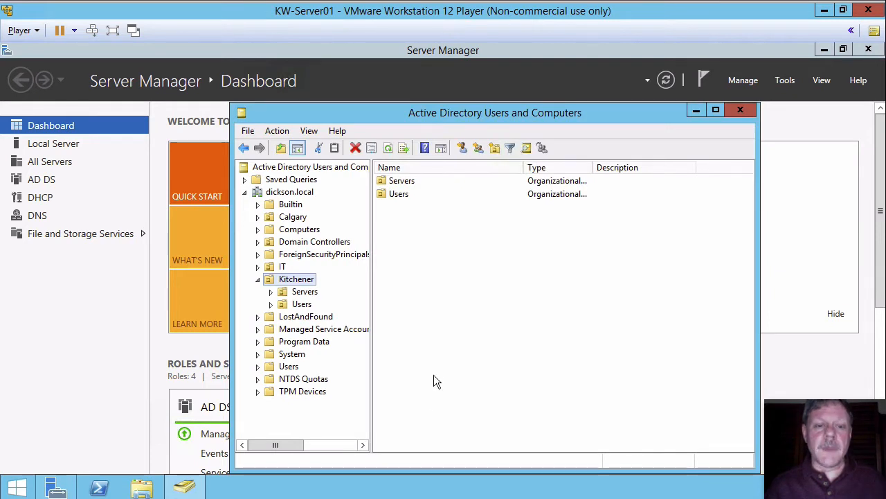
# Create an organizational unit named Endpoints inside the Kitchener organizational unit.
pyautogui.rightClick(277, 281)
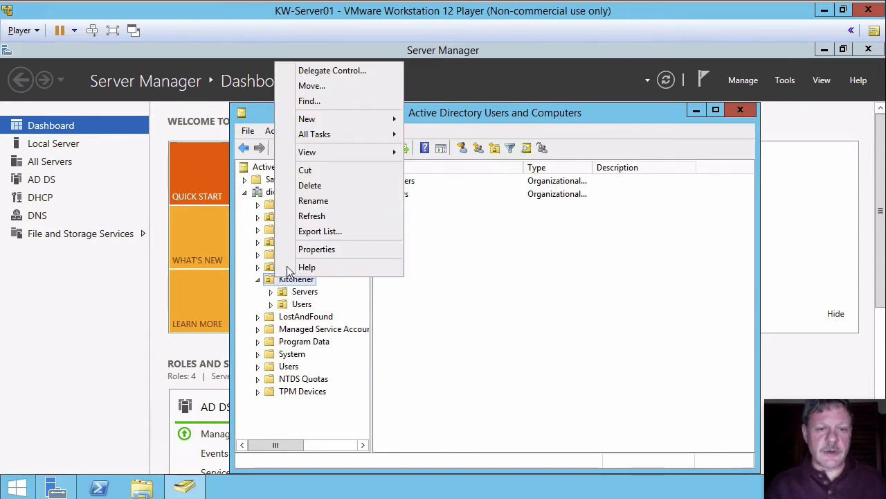
pyautogui.moveTo(349, 119)
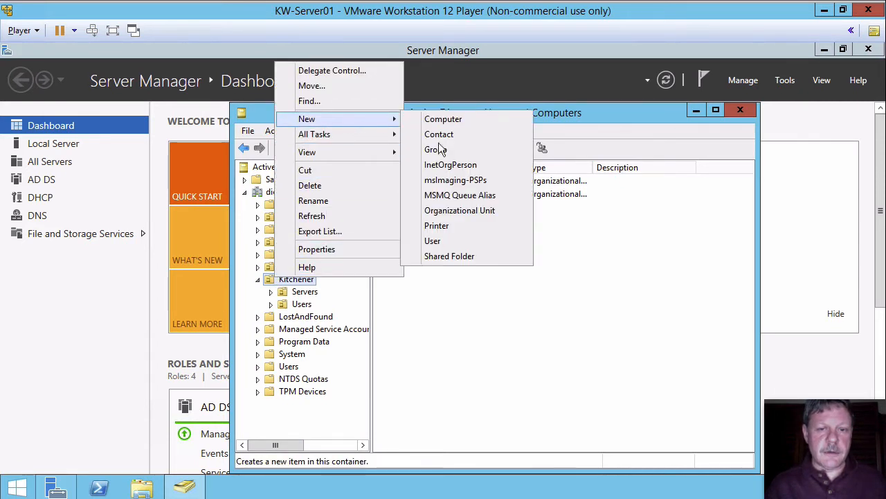
pyautogui.click(458, 210)
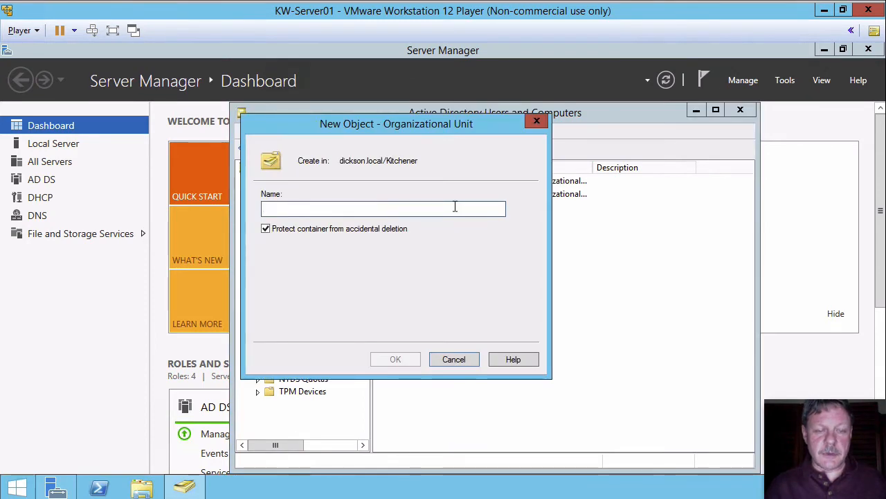
pyautogui.write('Endp')
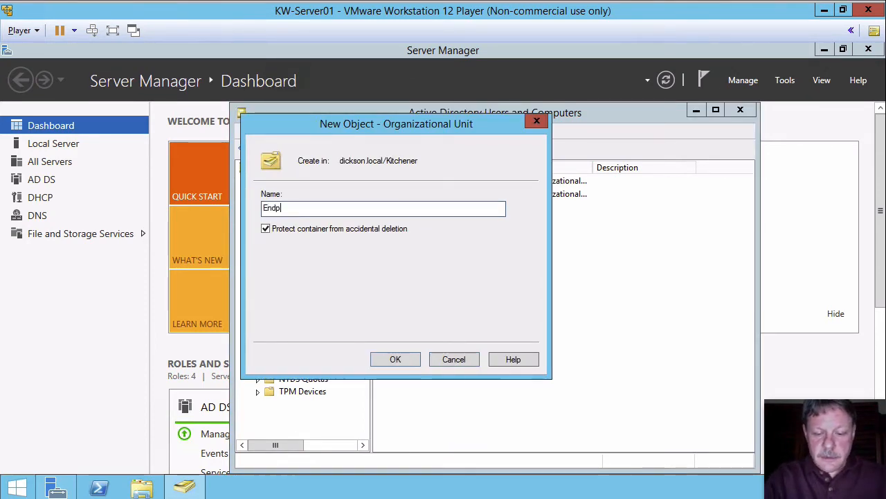
pyautogui.write('oints')
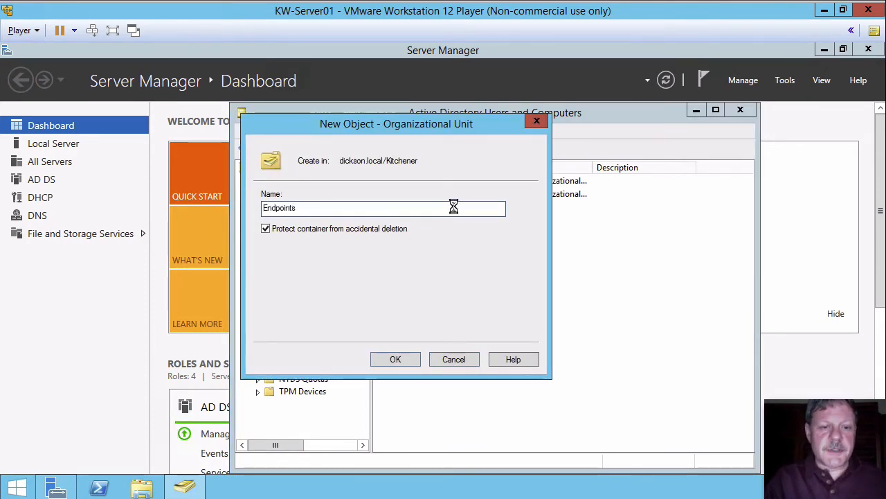
pyautogui.press('Return')
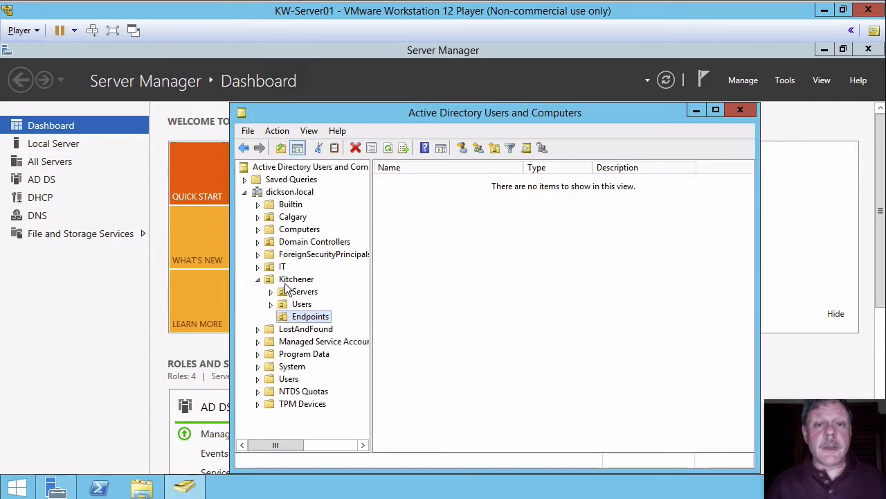
# Create an organizational unit named Users inside the Calgary organizational unit.
pyautogui.click(278, 219)
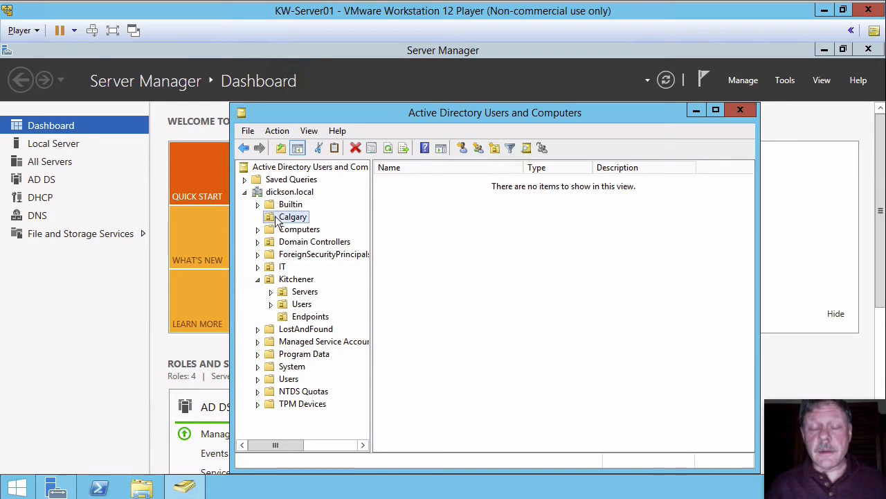
pyautogui.rightClick(277, 220)
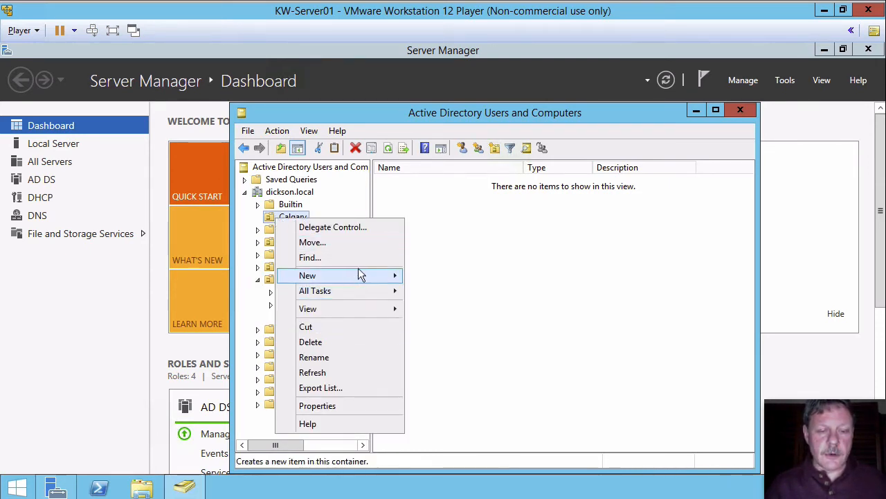
pyautogui.moveTo(358, 275)
pyautogui.click(451, 367)
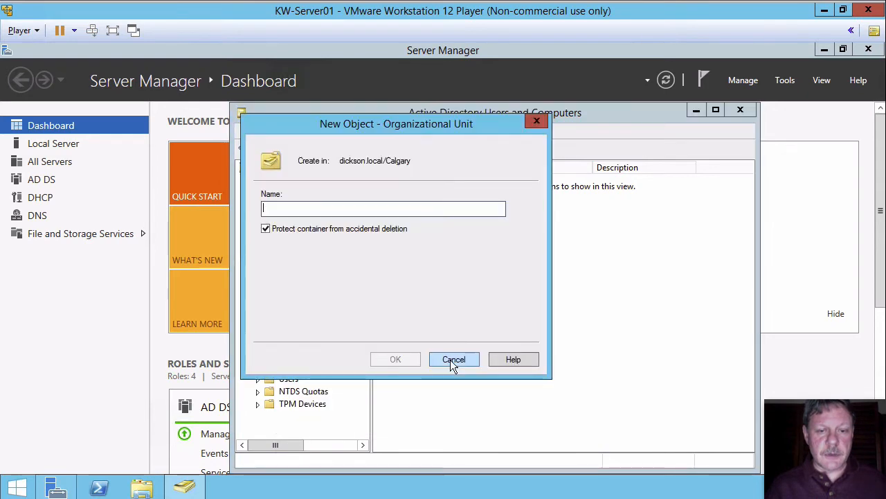
pyautogui.write('Users')
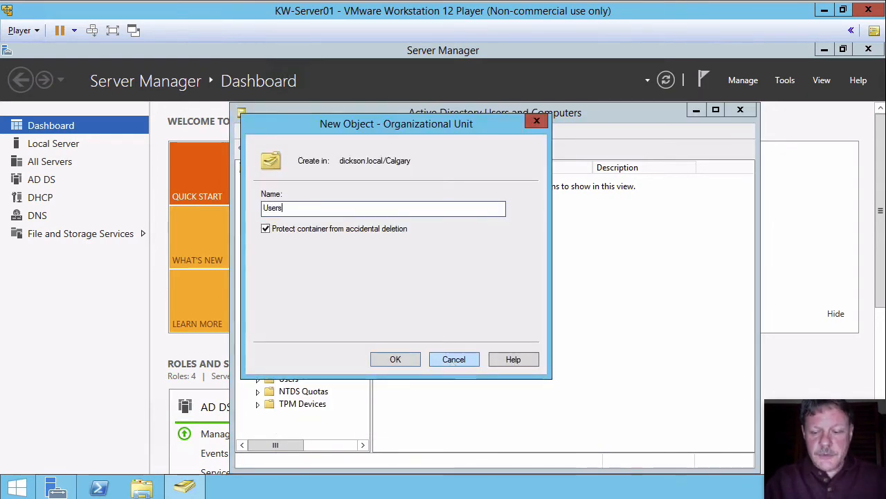
pyautogui.press('Return')
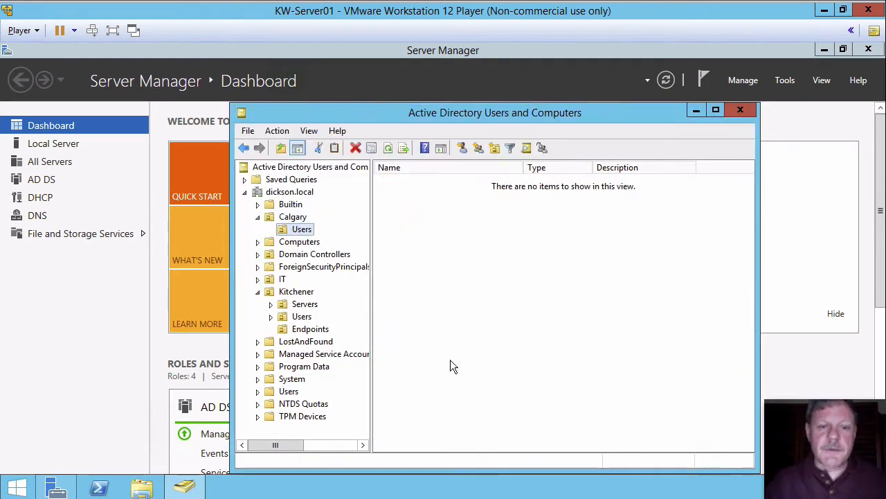
# Create an organizational unit named Servers inside the Calgary organizational unit.
pyautogui.rightClick(284, 216)
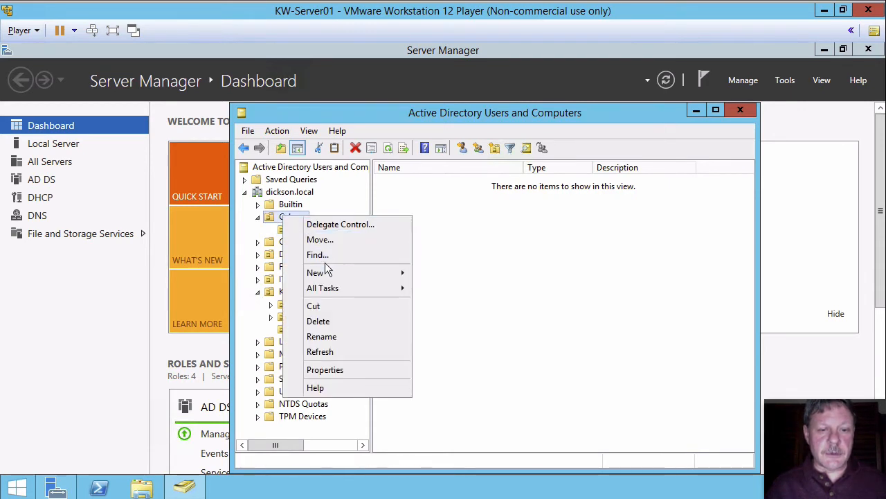
pyautogui.moveTo(325, 270)
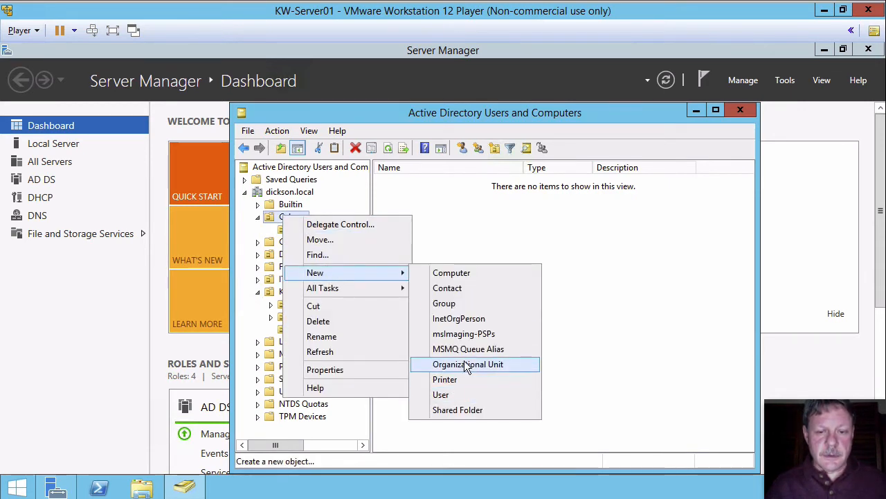
pyautogui.click(463, 362)
pyautogui.write('Servers')
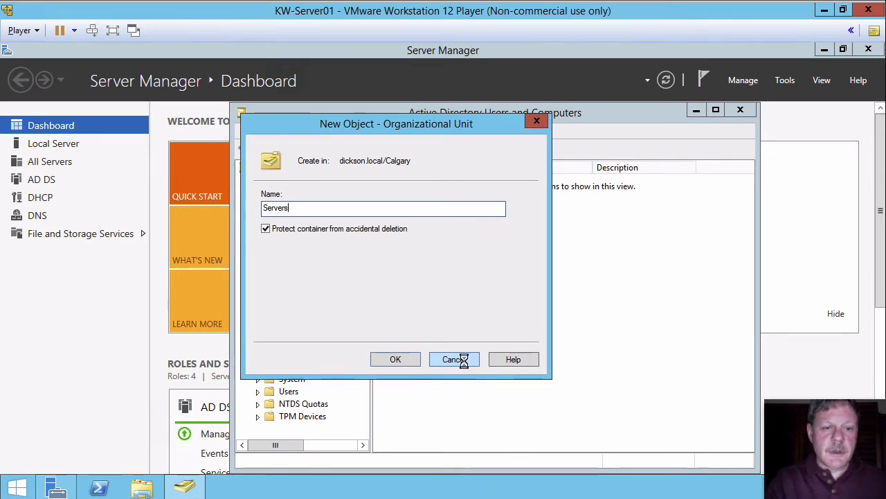
pyautogui.press('Return')
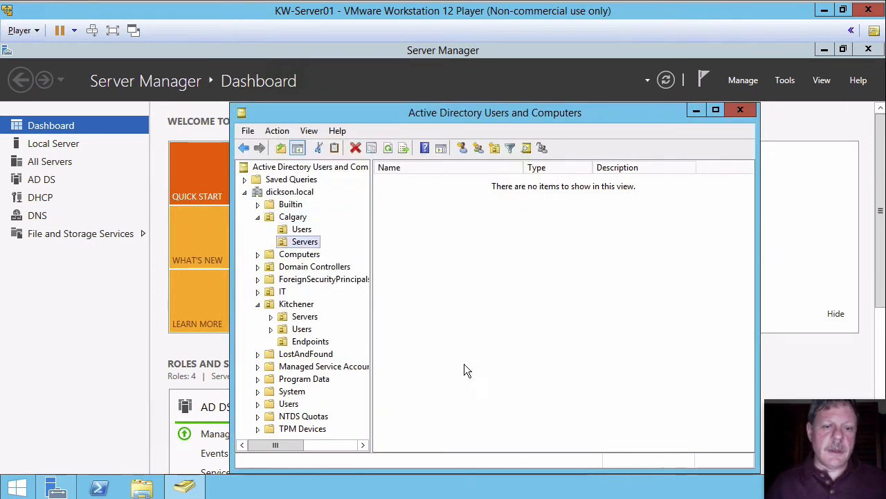
# Create an organizational unit named Endpoints inside the Calgary organizational unit.
pyautogui.rightClick(279, 220)
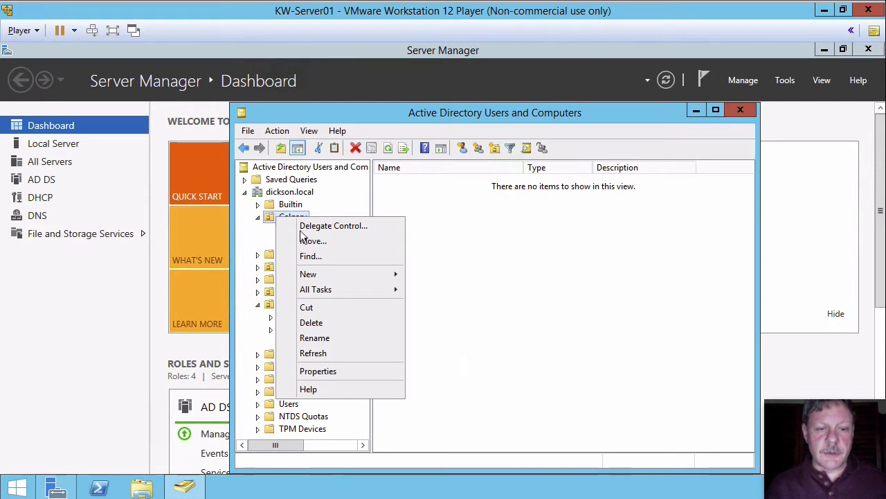
pyautogui.moveTo(345, 276)
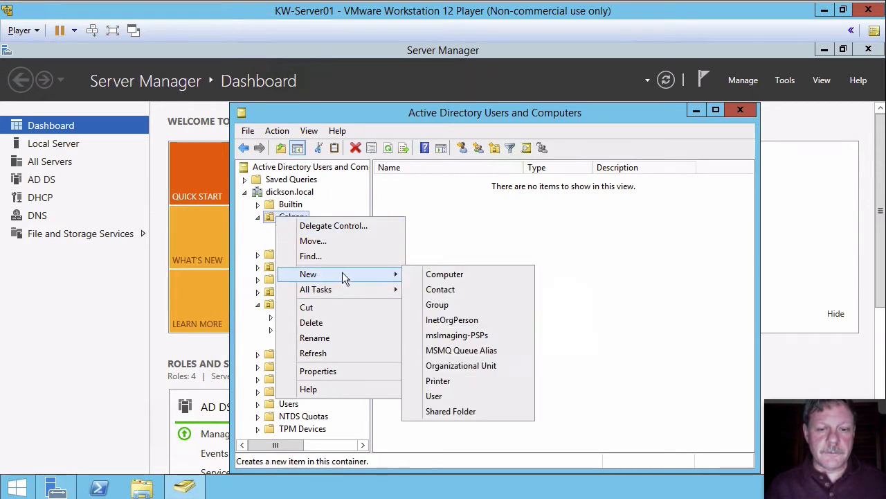
pyautogui.click(446, 366)
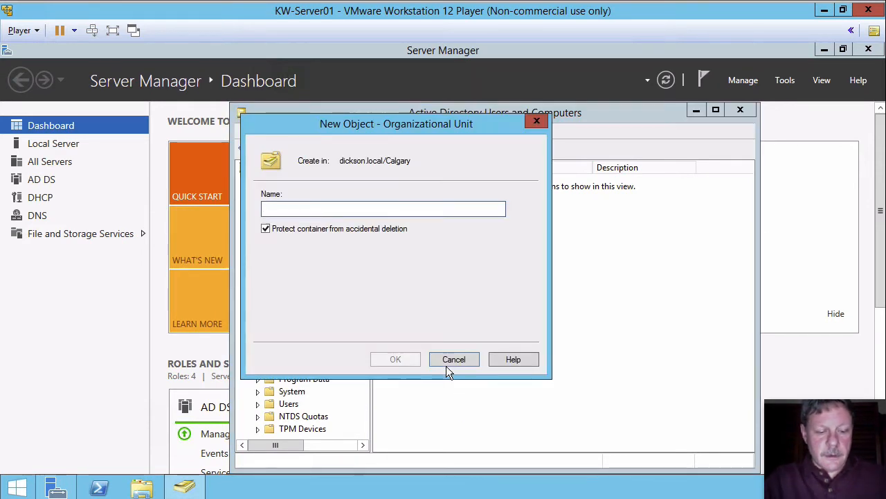
pyautogui.write('Endpoints')
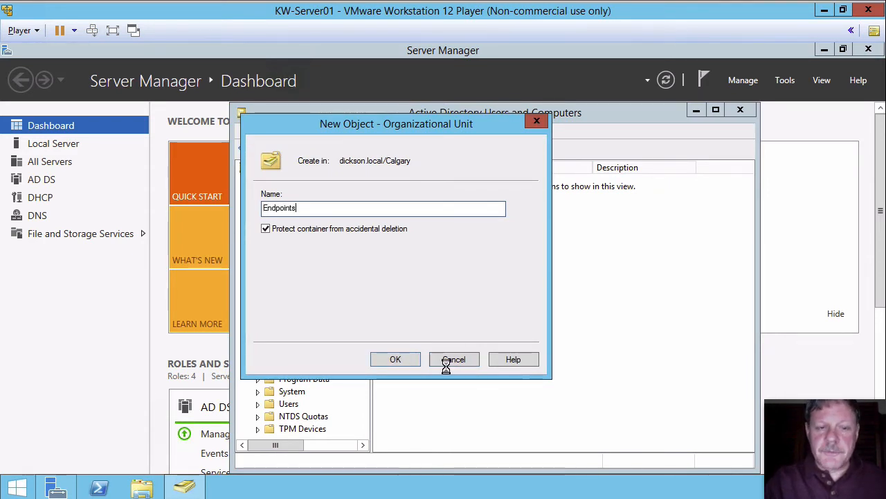
pyautogui.press('Return')
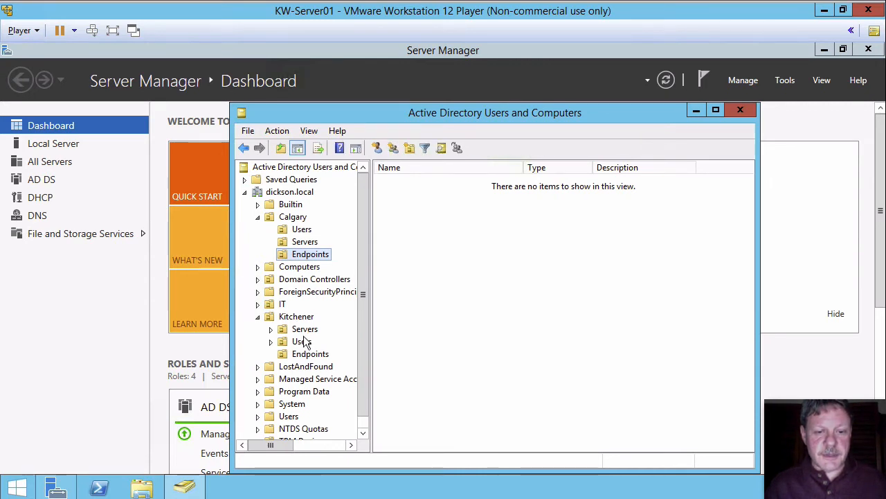
pyautogui.click(302, 341)
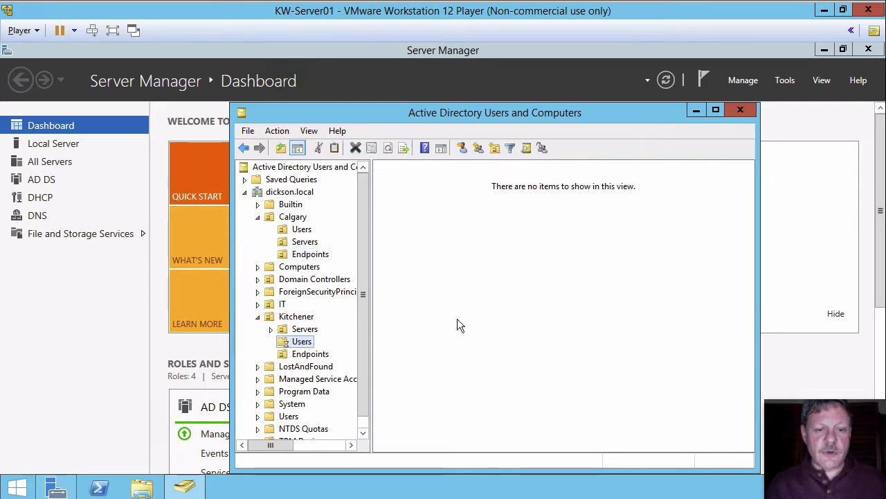
pyautogui.press('F2')
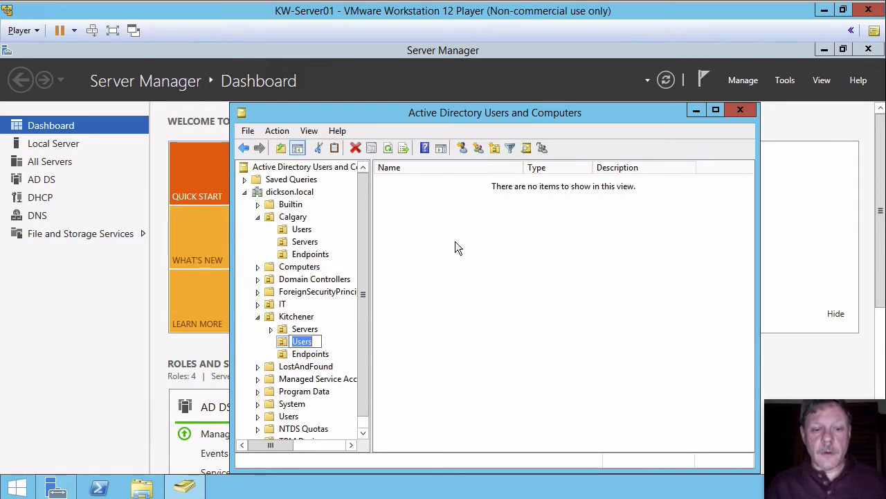
pyautogui.press('Escape')
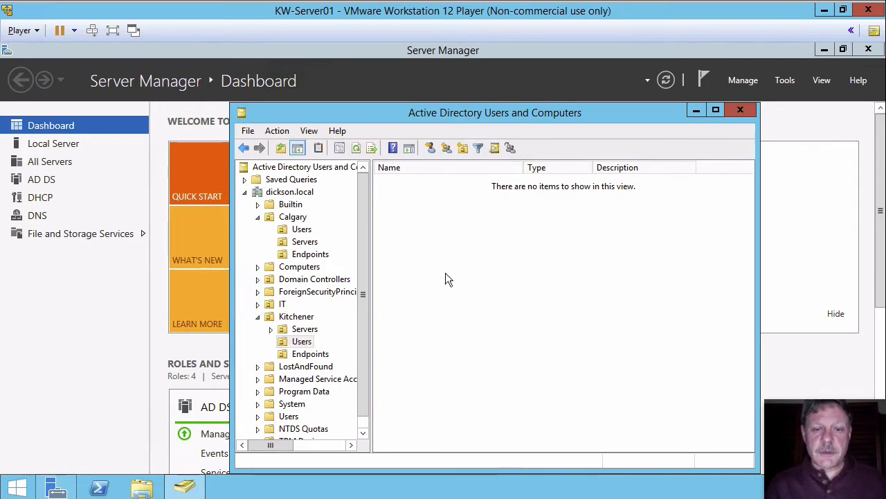
# Start a new user in the Kitchener Users organizational unit, entering the person's first name, last name and logon name.
pyautogui.rightClick(446, 279)
pyautogui.moveTo(525, 332)
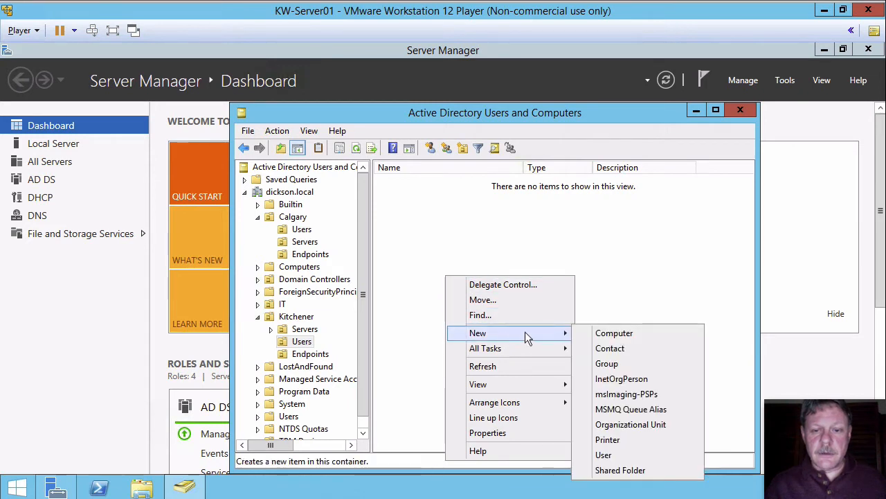
pyautogui.click(610, 454)
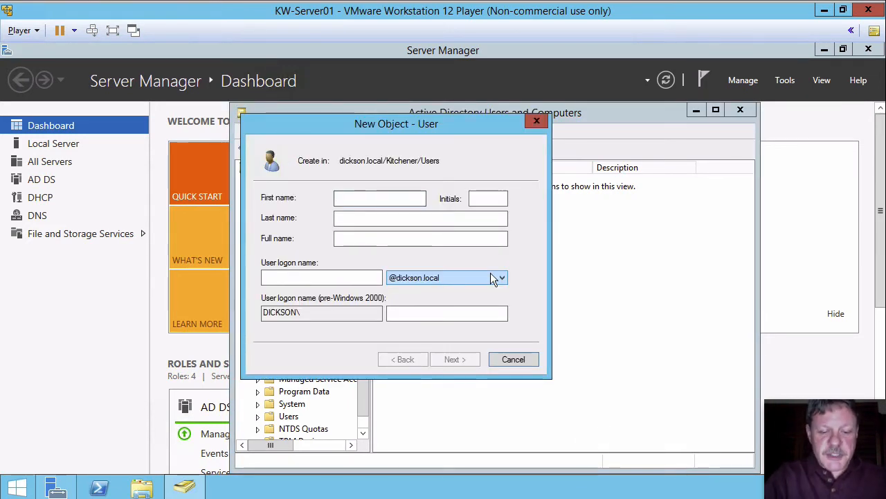
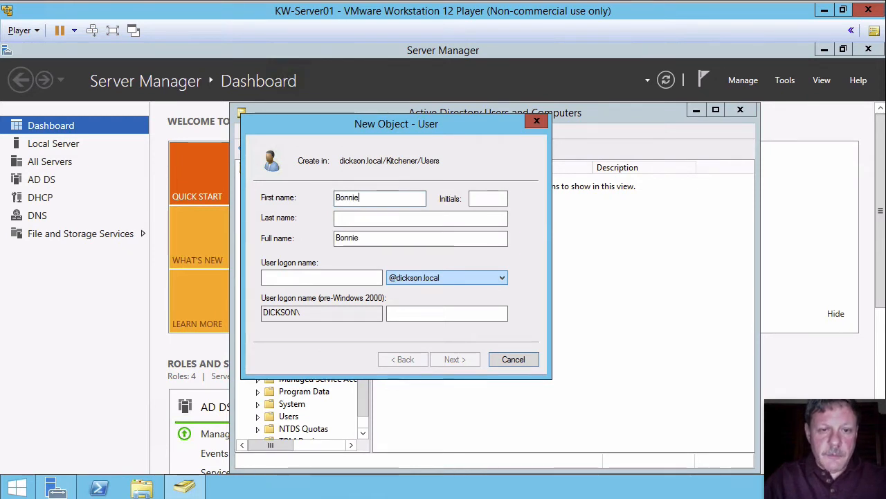
pyautogui.press('Tab')
pyautogui.press('Tab')
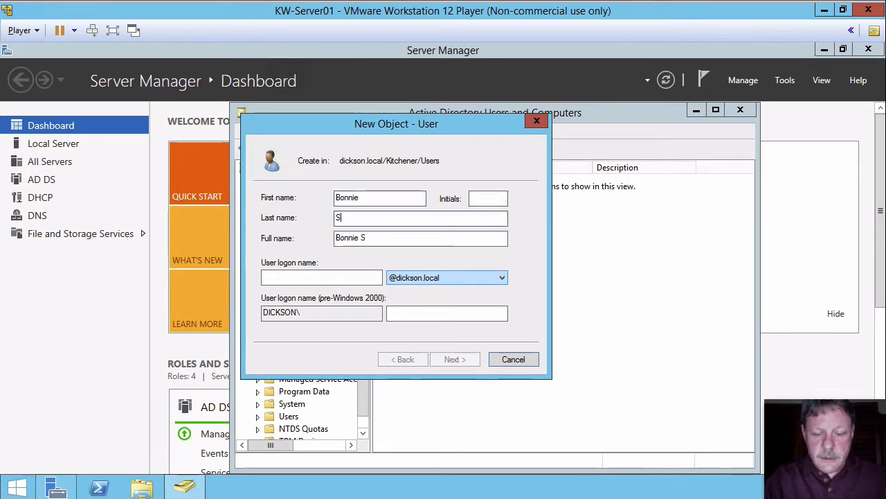
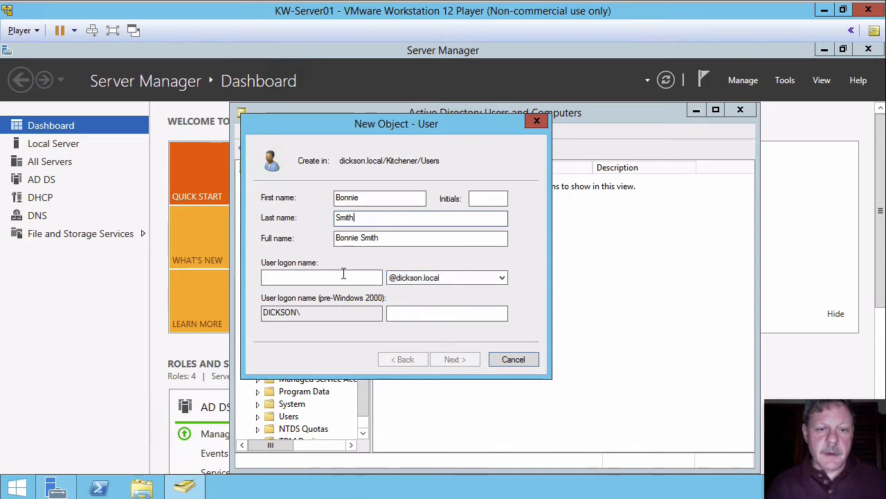
pyautogui.click(343, 275)
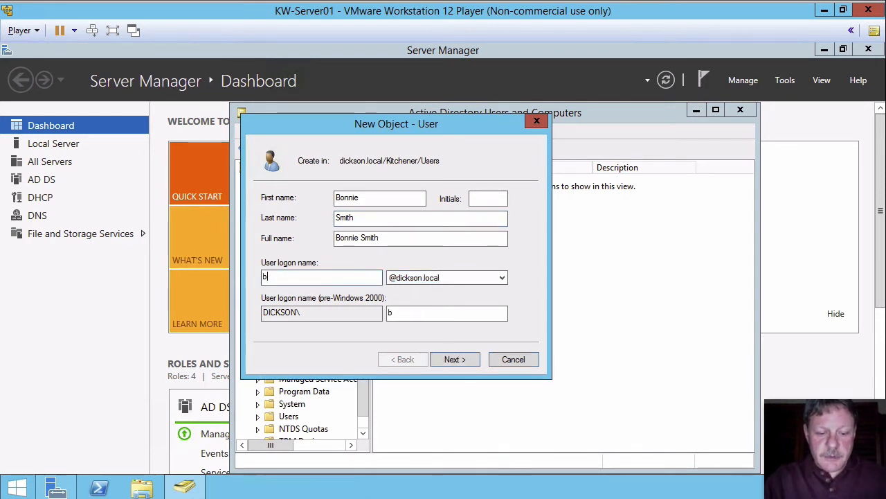
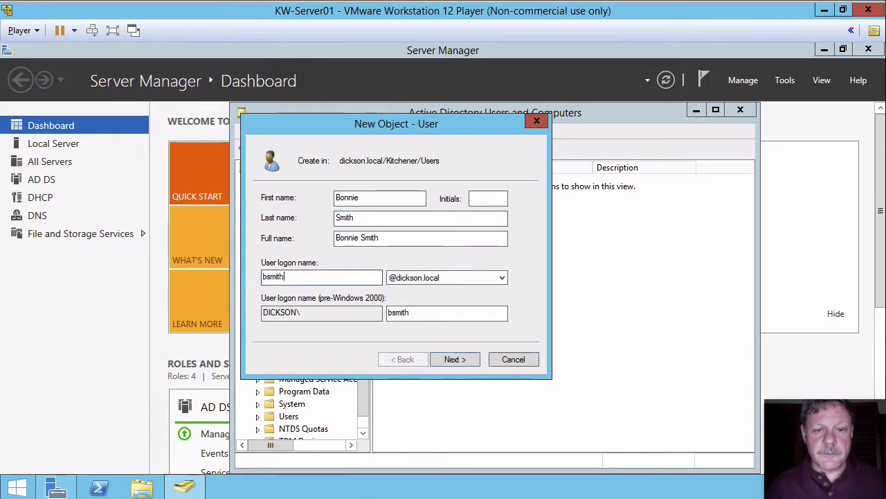
pyautogui.click(460, 358)
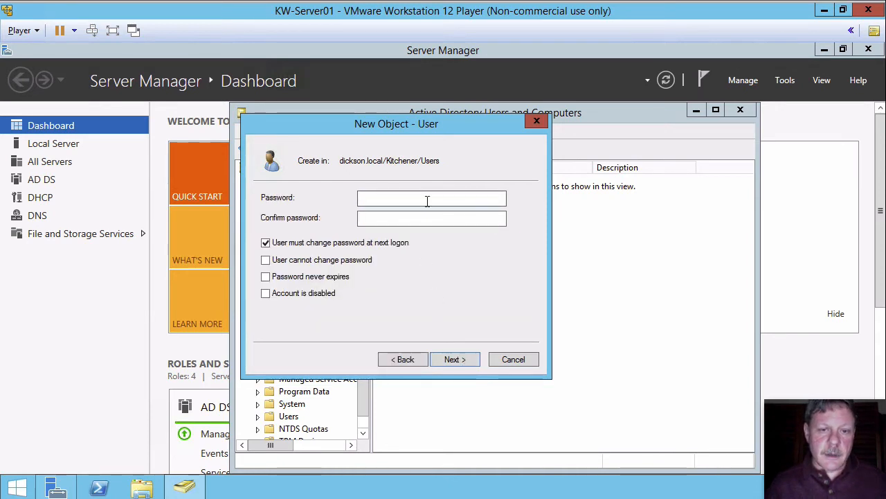
# Enter and confirm the account password, clear the change-at-next-logon option, enable Password never expires, and finish creating the user.
pyautogui.write('•••••••')
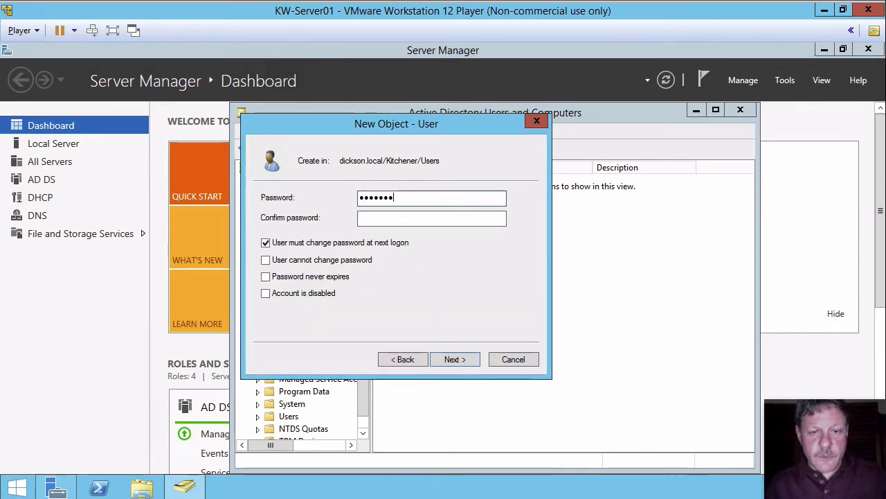
pyautogui.write('•')
pyautogui.press('Tab')
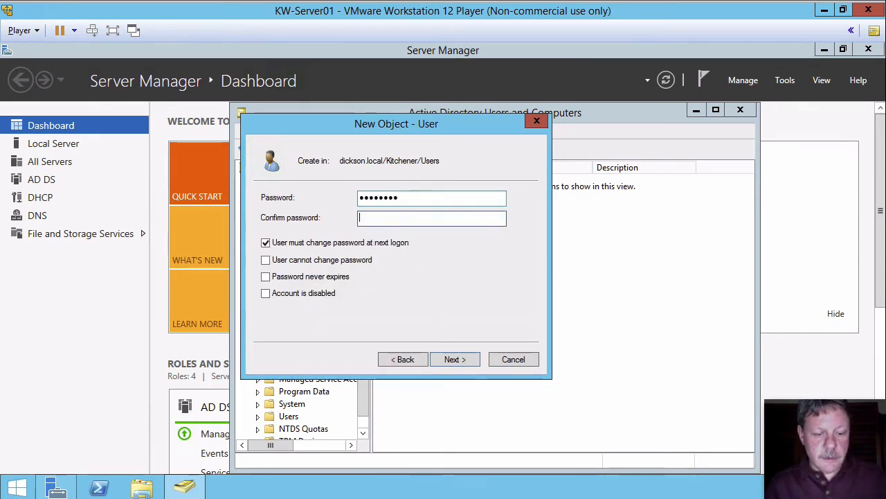
pyautogui.write('••••••')
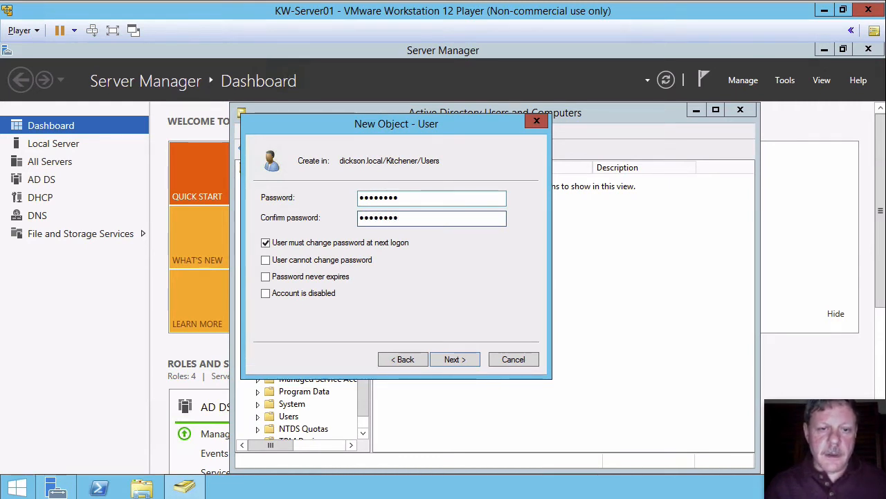
pyautogui.click(266, 243)
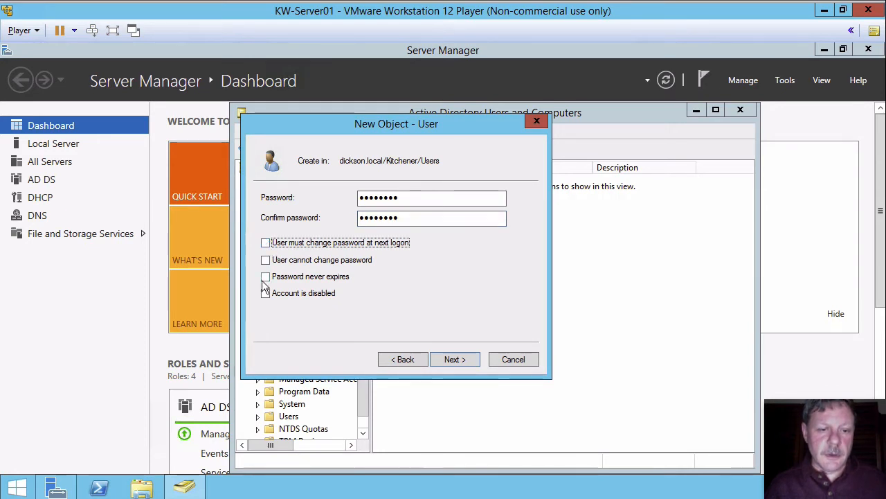
pyautogui.click(266, 276)
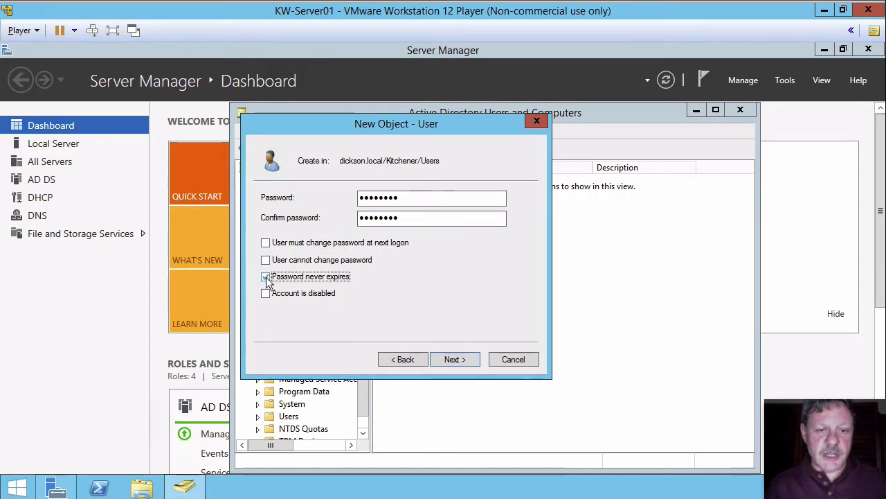
pyautogui.click(460, 357)
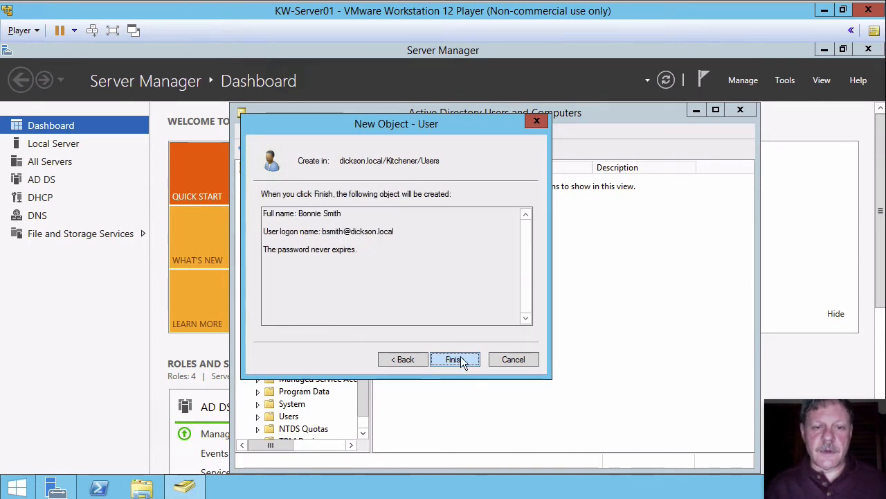
pyautogui.click(456, 358)
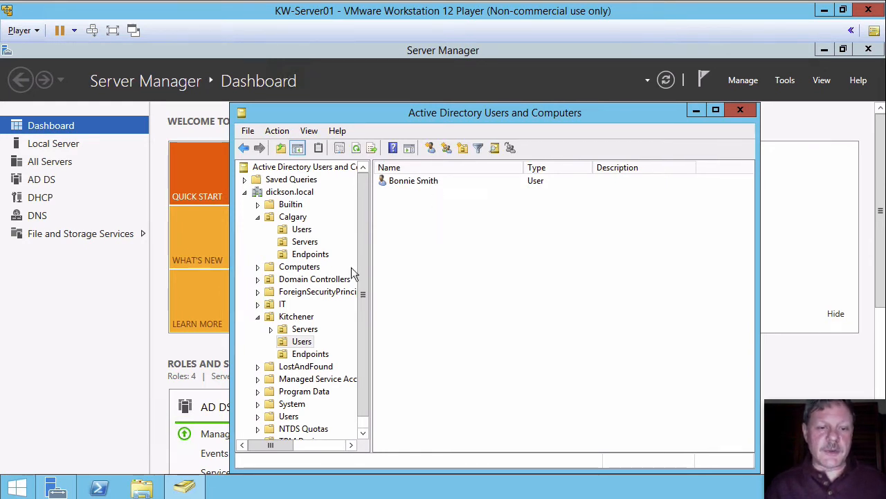
# Start a new user in the IT organizational unit with the same first and last name and the logon name suffixed with -a.
pyautogui.click(279, 306)
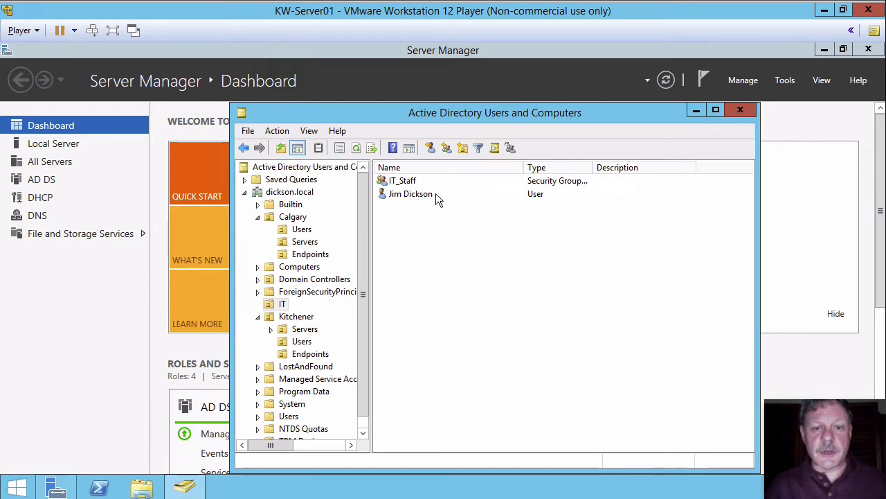
pyautogui.rightClick(429, 231)
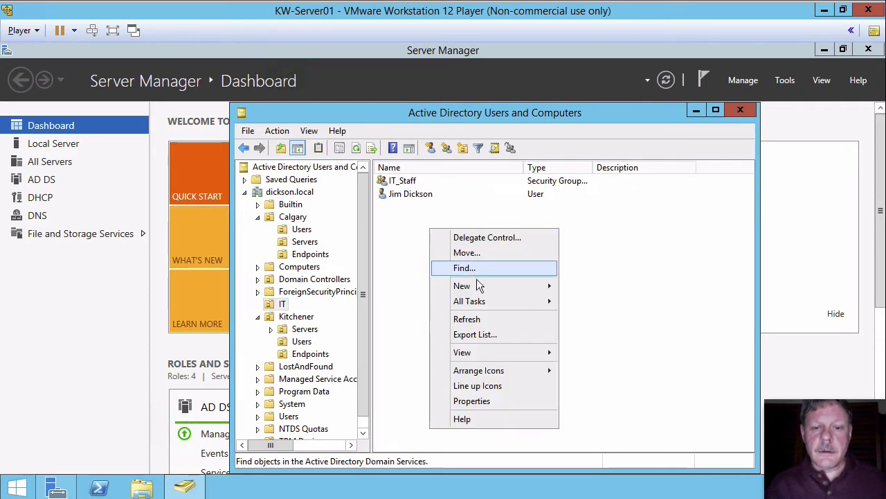
pyautogui.moveTo(476, 285)
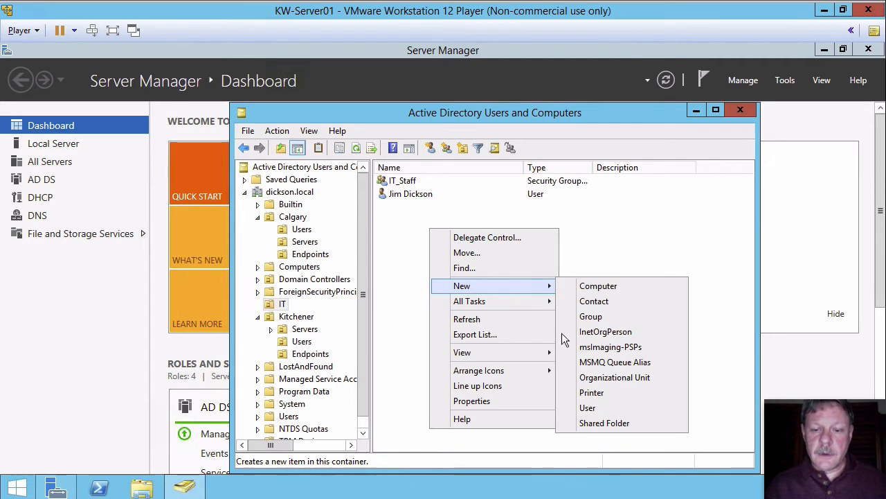
pyautogui.click(592, 407)
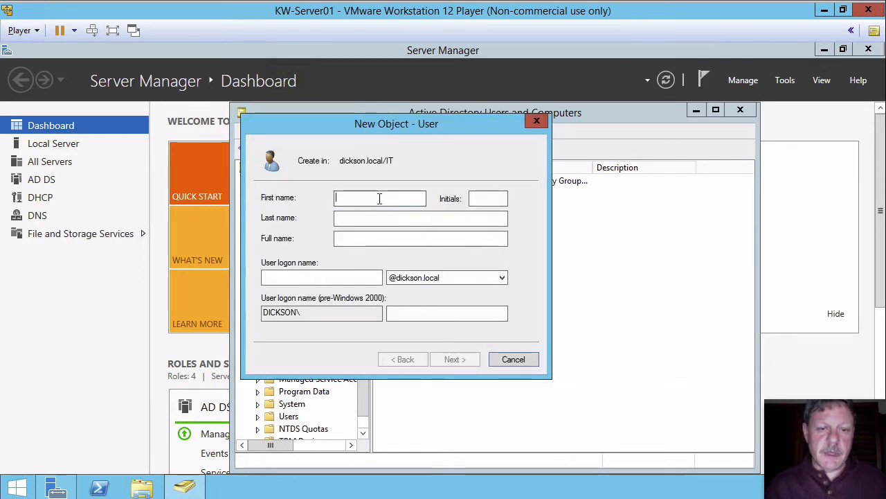
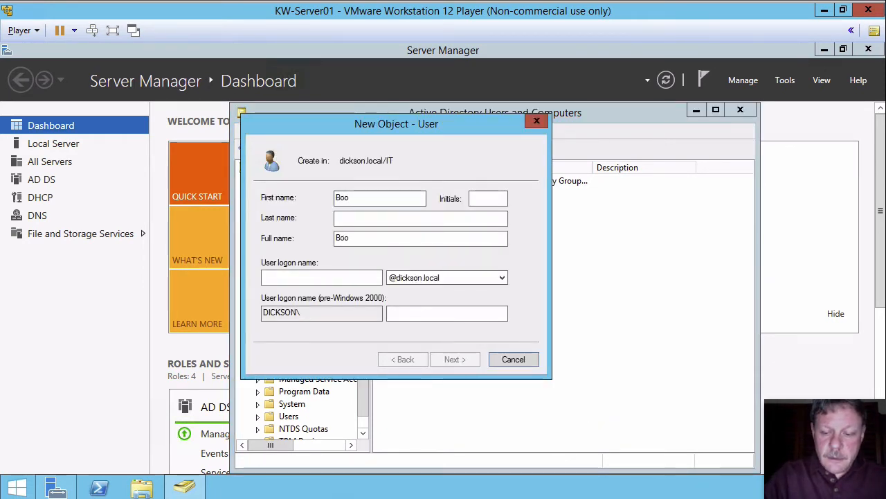
pyautogui.press('Tab')
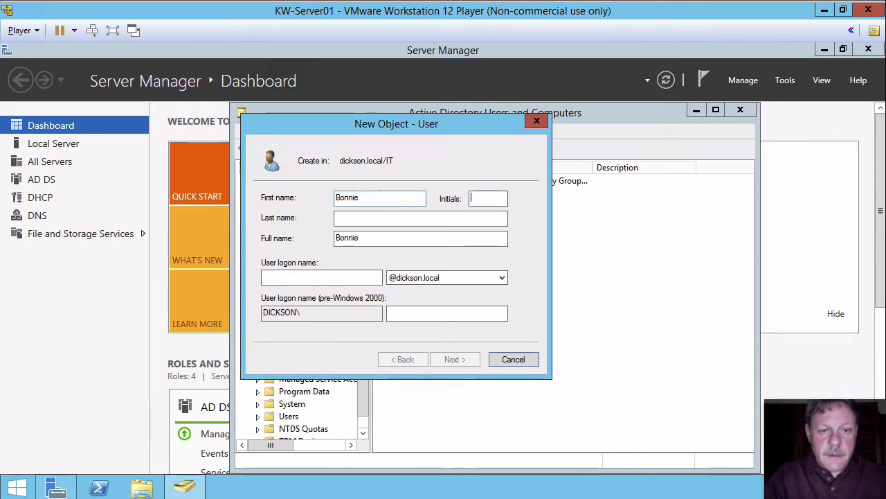
pyautogui.press('Tab')
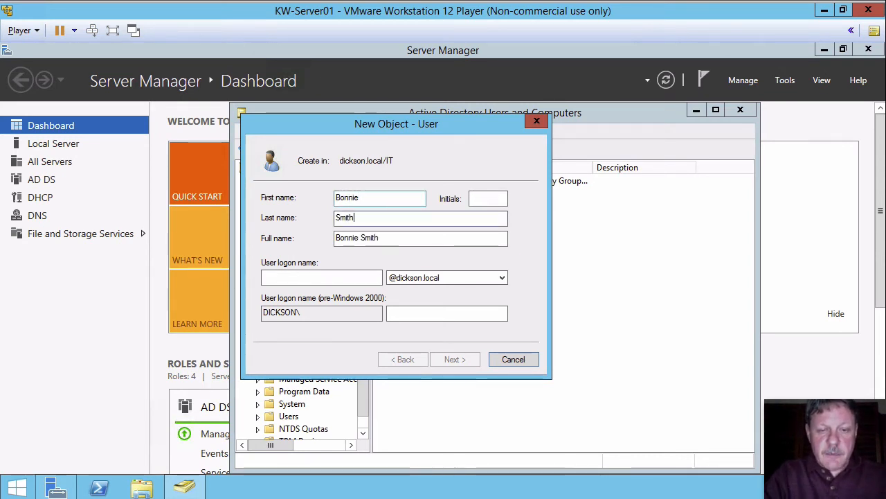
pyautogui.click(310, 274)
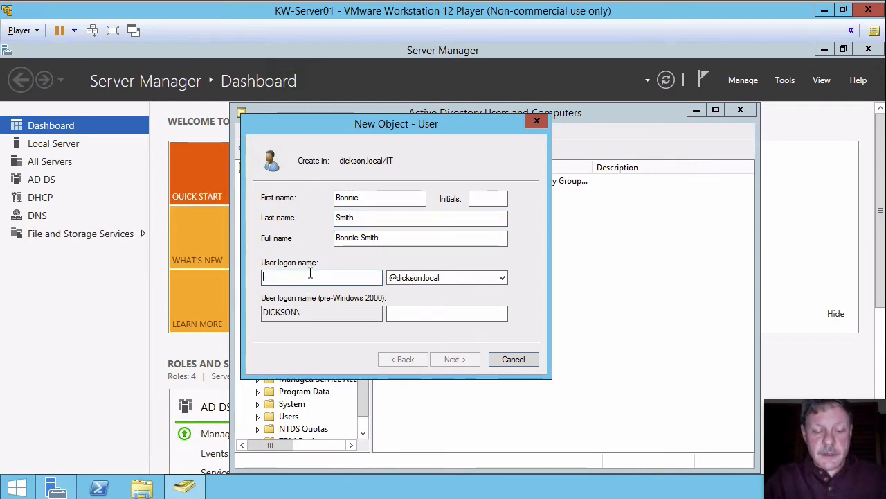
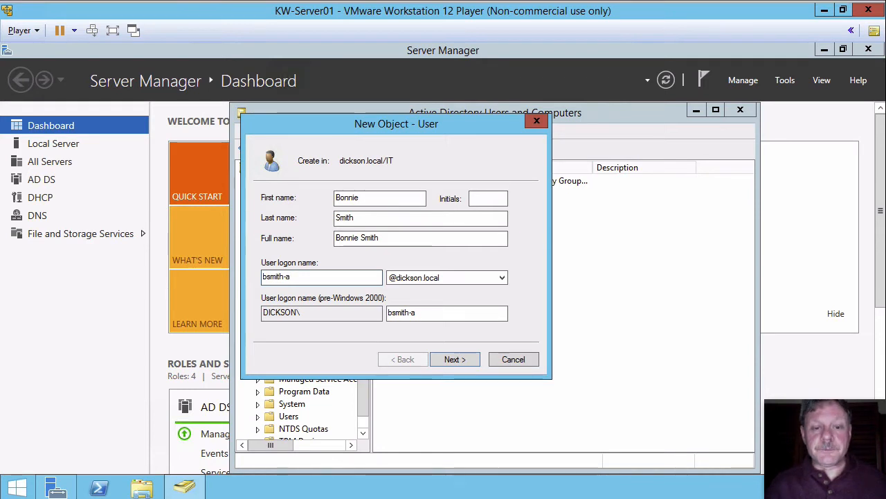
pyautogui.click(465, 359)
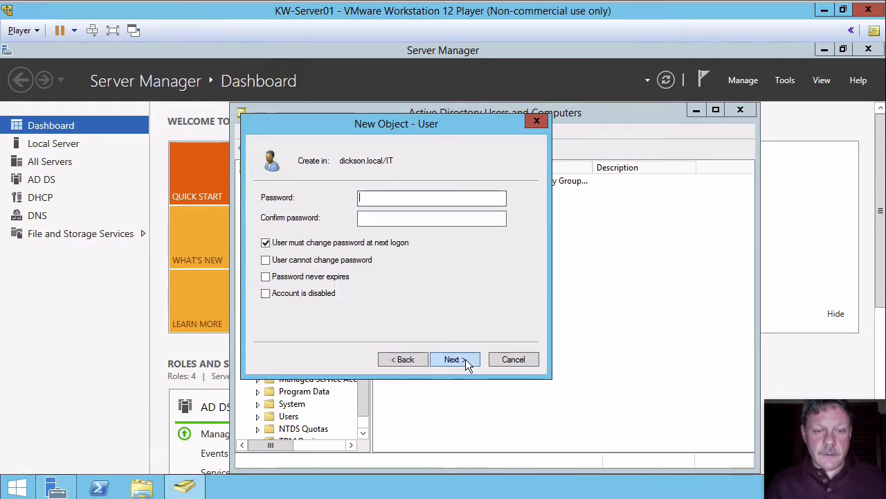
# Enter and confirm the admin account password, clear the change-at-next-logon option, enable Password never expires, and finish the user.
pyautogui.write('Pa$$w0r')
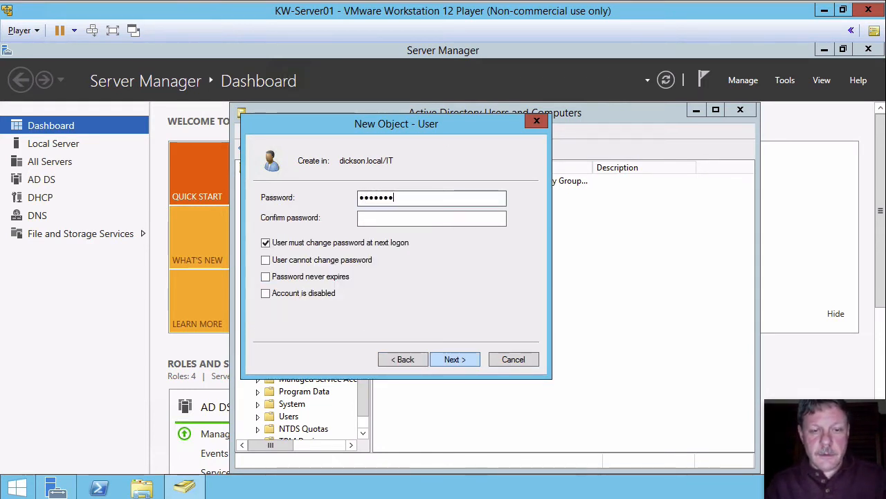
pyautogui.write('d')
pyautogui.press('Tab')
pyautogui.write('Pa$$')
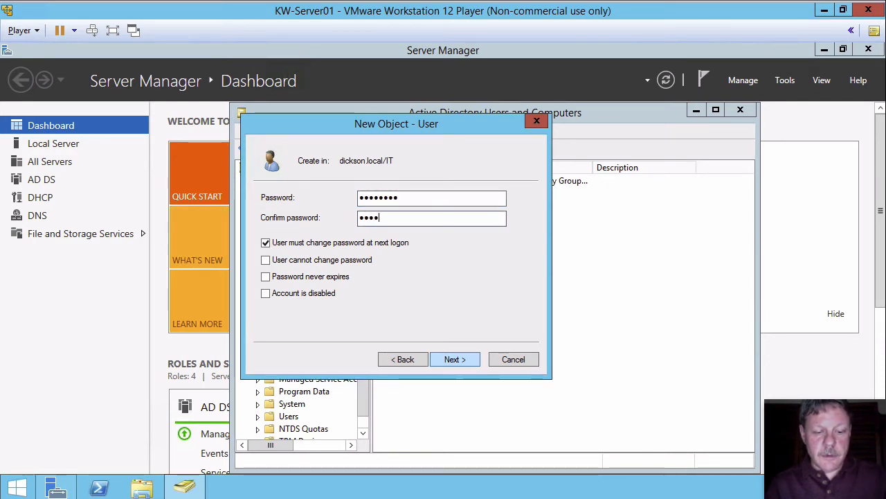
pyautogui.write('w0rd')
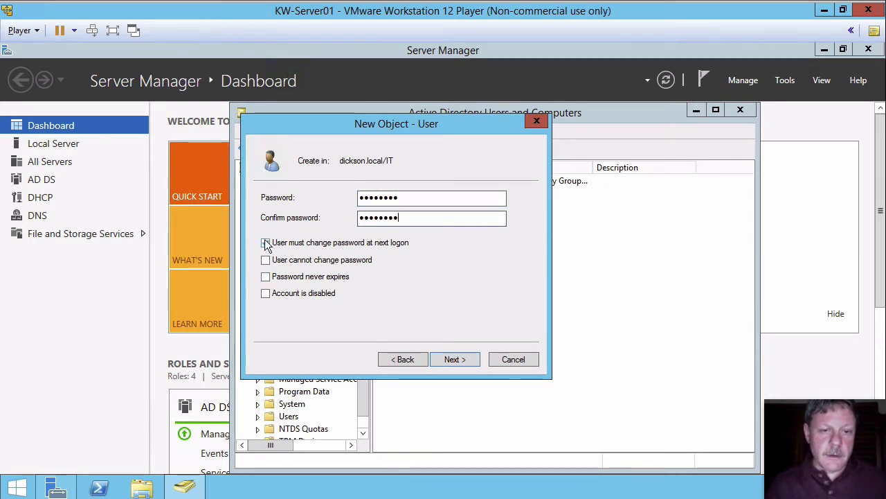
pyautogui.click(266, 243)
pyautogui.click(266, 277)
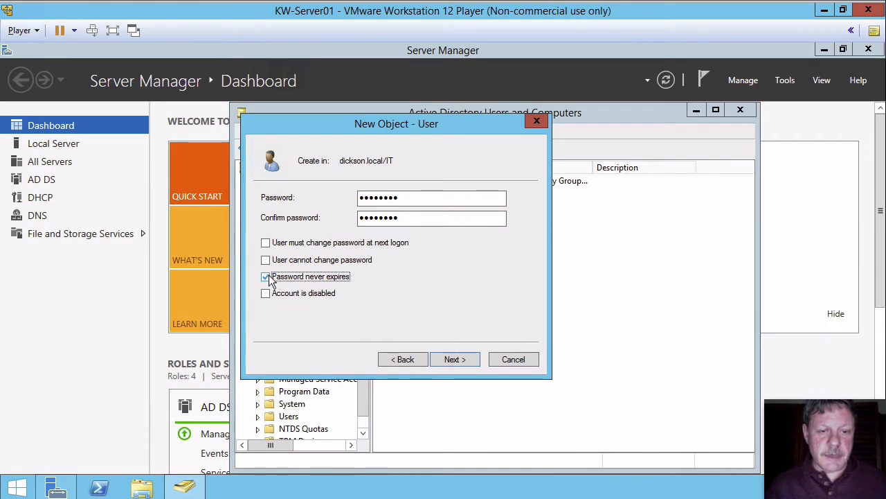
pyautogui.click(454, 359)
pyautogui.click(453, 359)
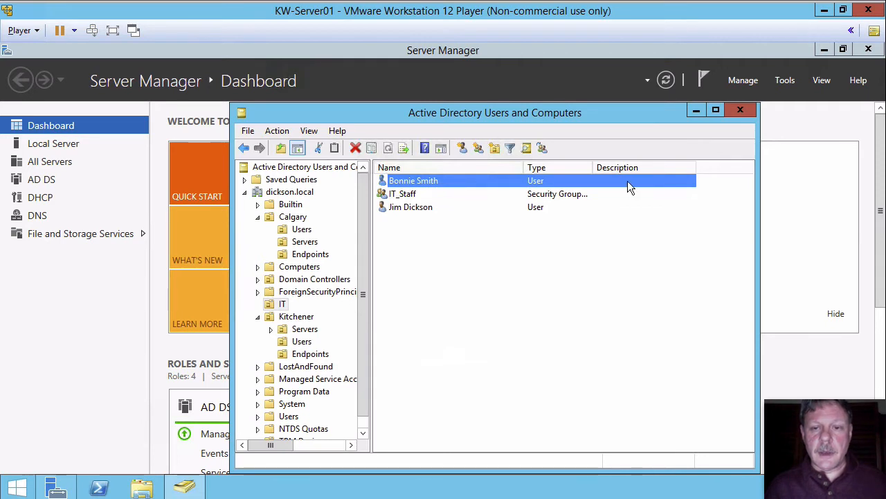
# Set the description of the admin user account in the IT organizational unit to Admin Account.
pyautogui.rightClick(421, 180)
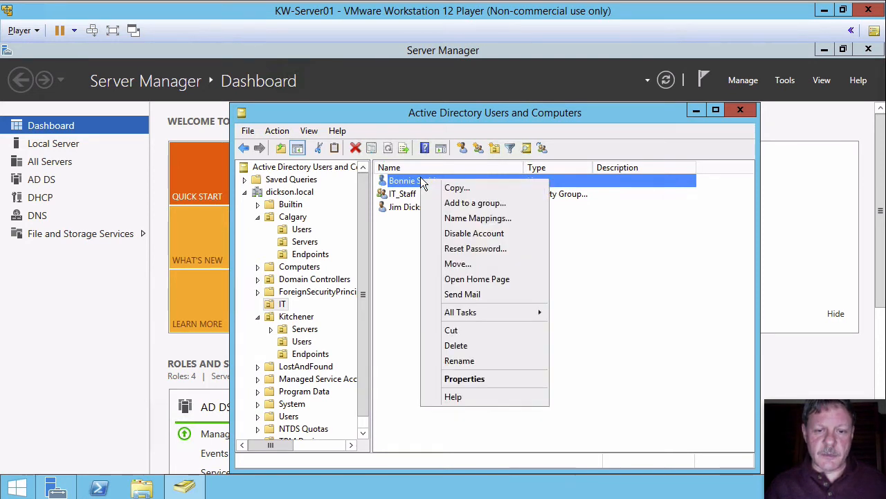
pyautogui.click(472, 379)
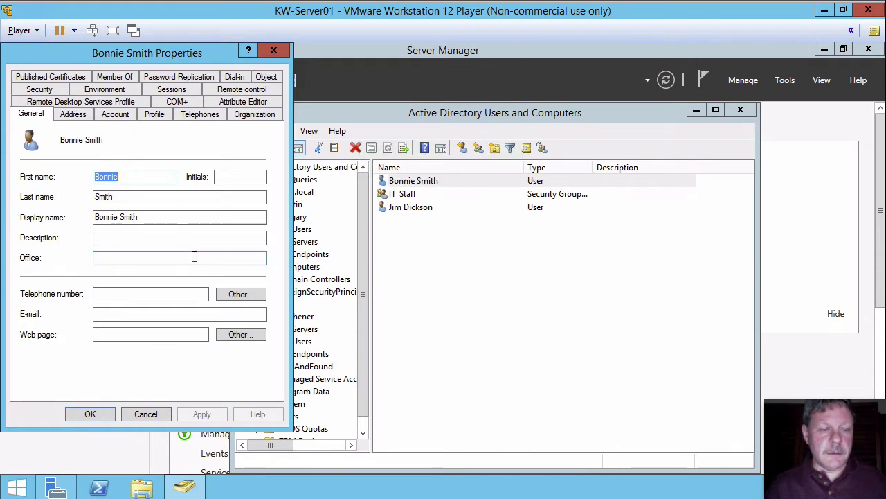
pyautogui.click(199, 238)
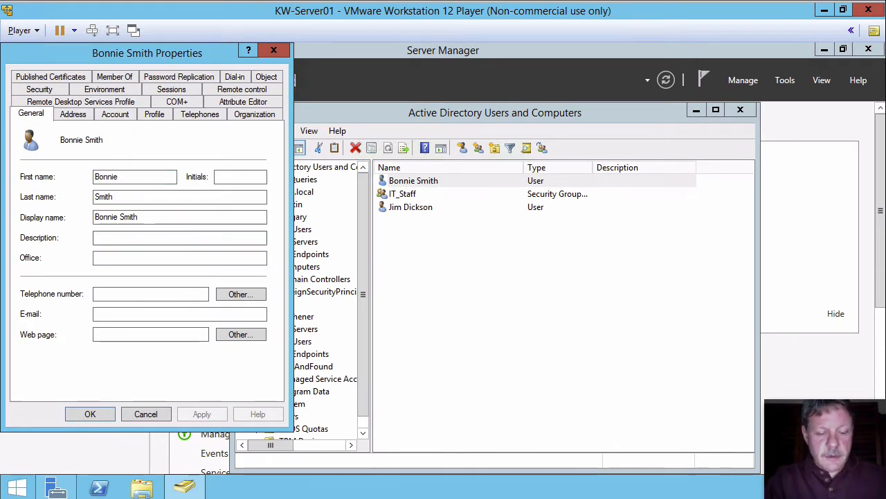
pyautogui.write('Admin Account')
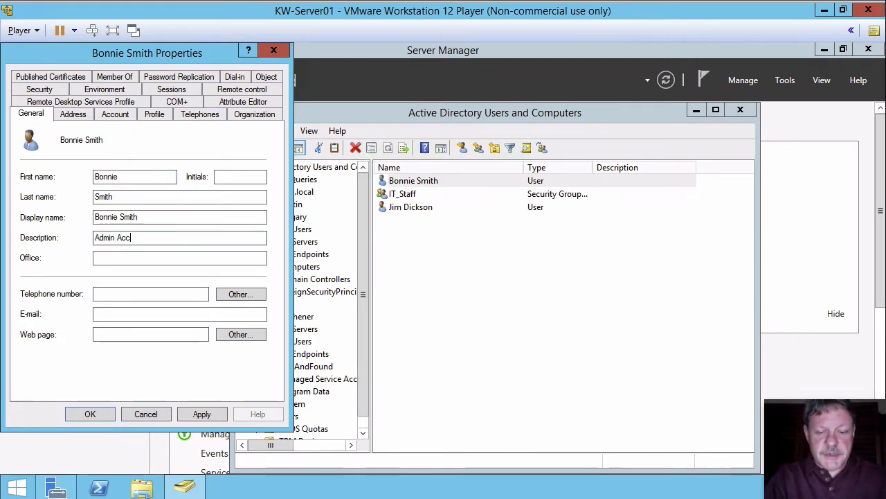
pyautogui.click(93, 412)
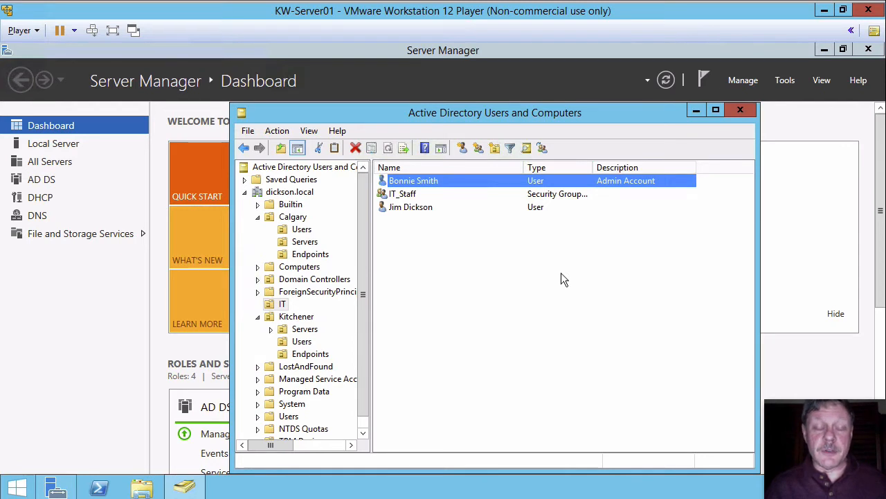
pyautogui.click(475, 265)
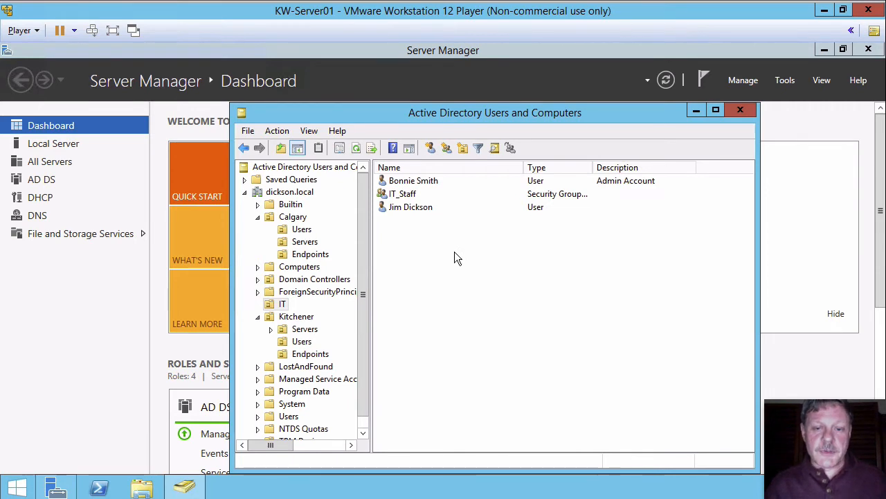
# Create a global security group named Service_Desk_Staff_Junior in the IT organizational unit.
pyautogui.rightClick(454, 256)
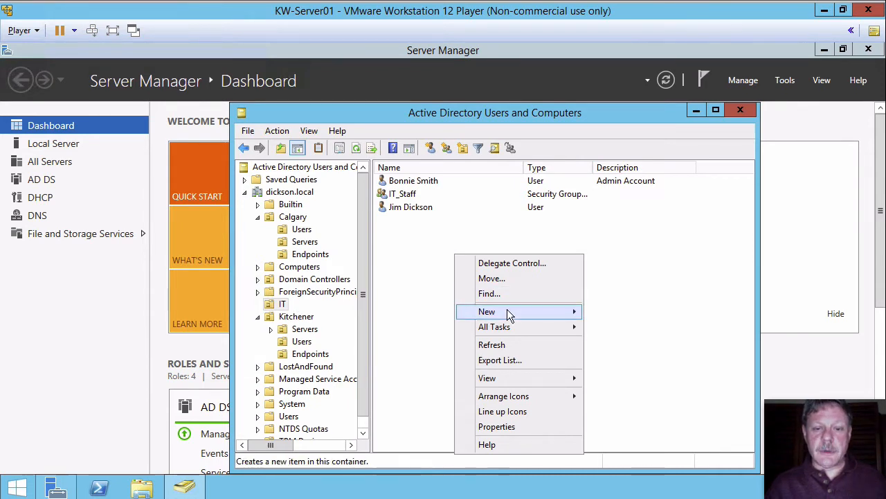
pyautogui.moveTo(507, 311)
pyautogui.click(616, 342)
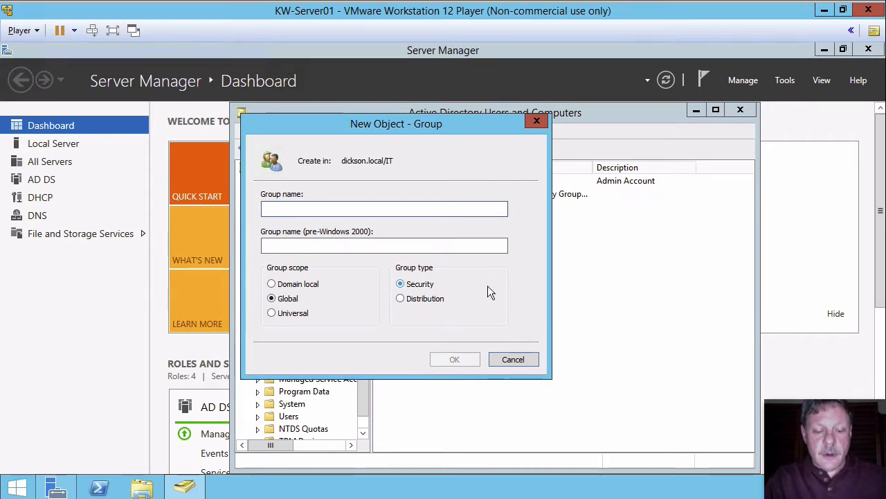
pyautogui.write('Servi')
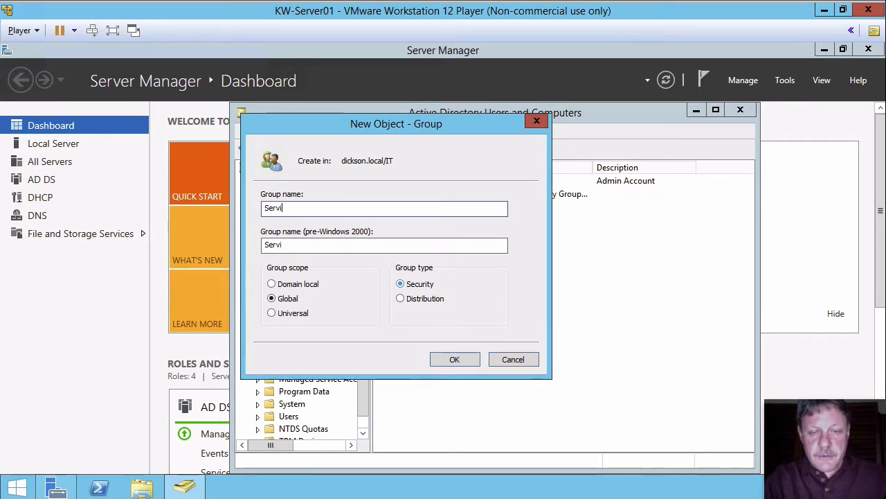
pyautogui.write('ce_De')
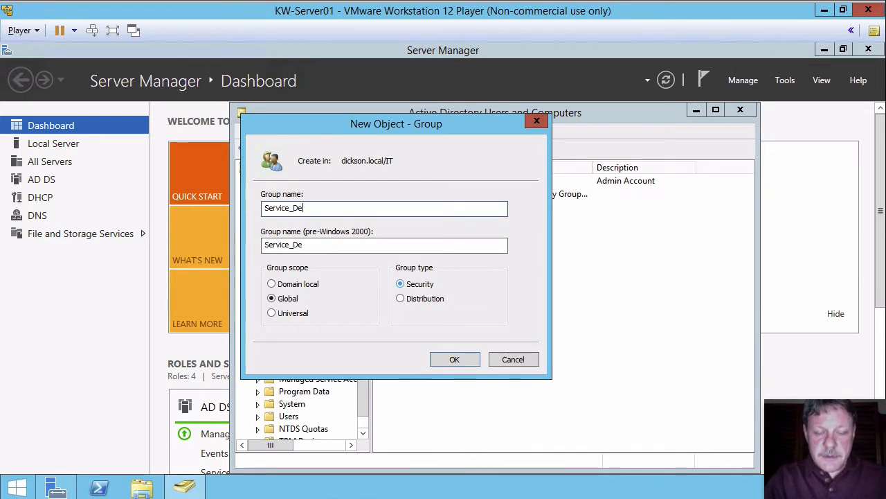
pyautogui.write('sk_Staff')
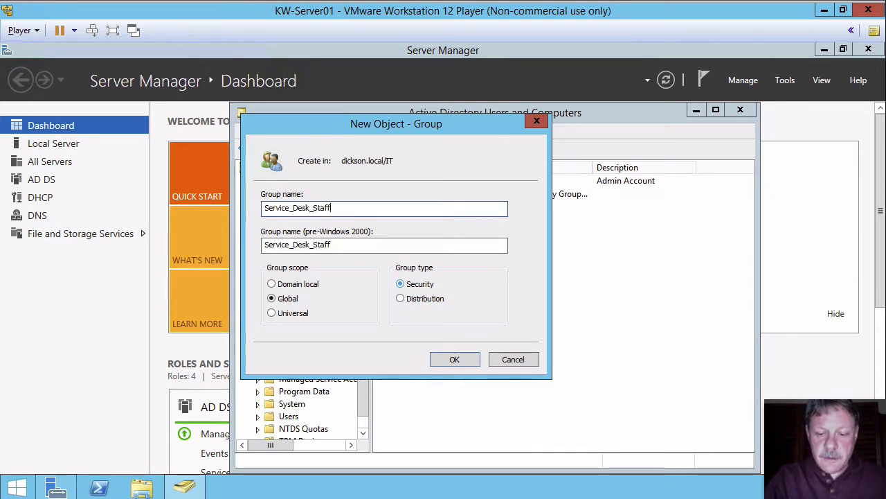
pyautogui.write('_Junior')
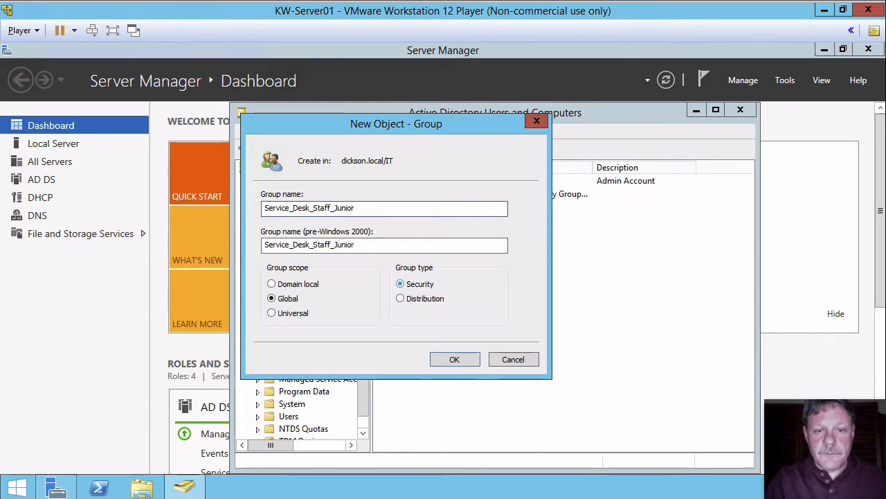
pyautogui.press('Return')
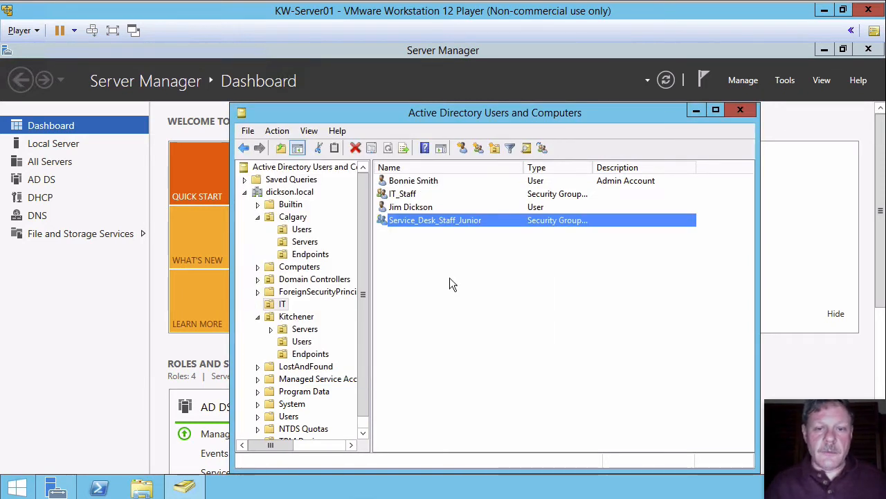
pyautogui.click(450, 280)
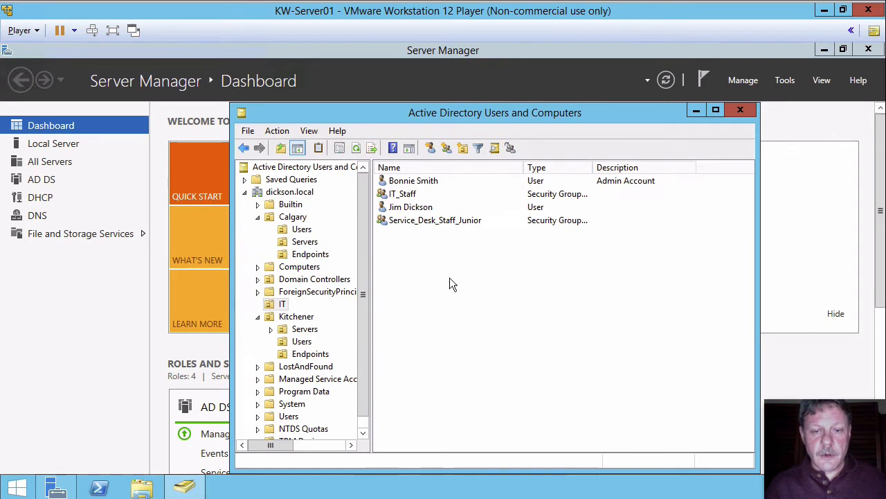
# Create a global security group named Service_Desk_Staff_Intermediate in the IT organizational unit.
pyautogui.rightClick(451, 280)
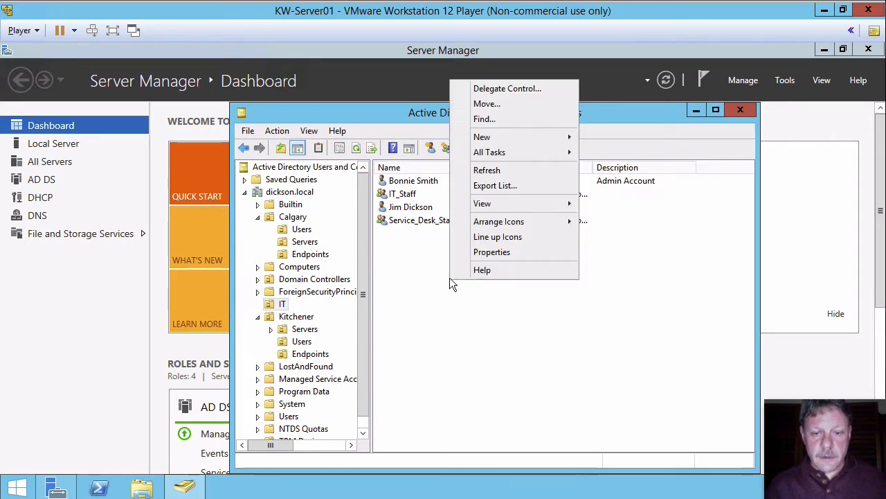
pyautogui.moveTo(498, 137)
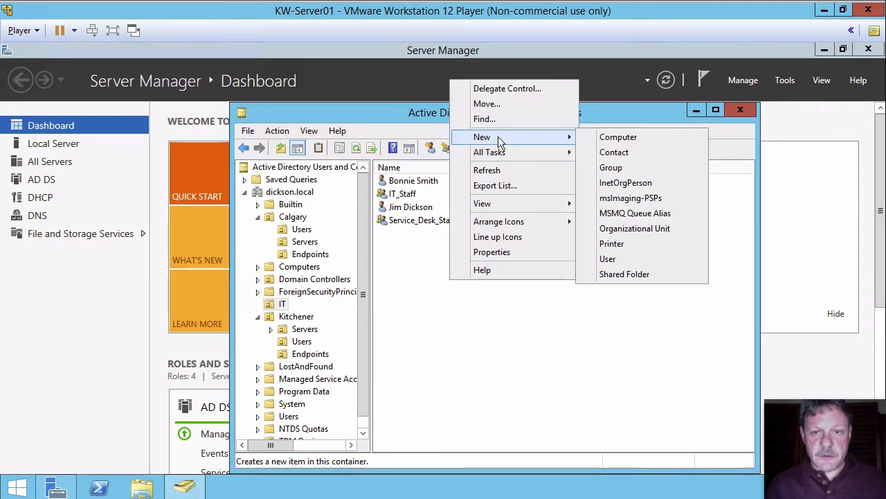
pyautogui.click(612, 167)
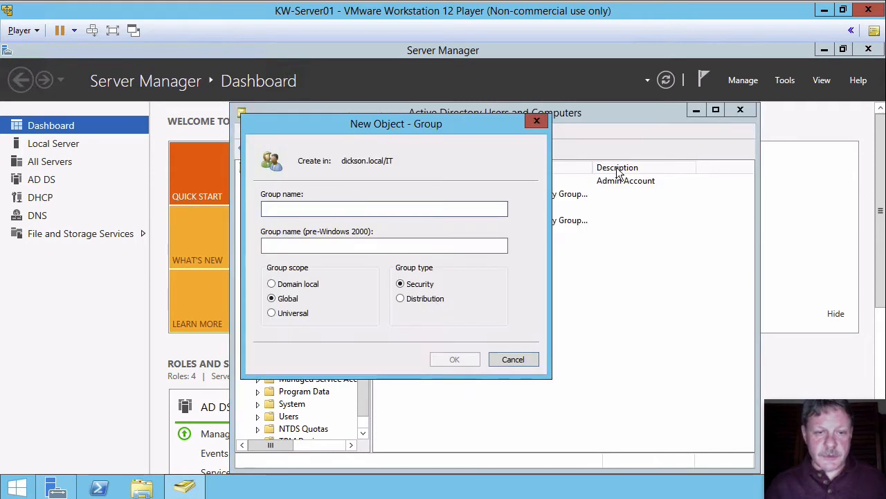
pyautogui.write('Servic')
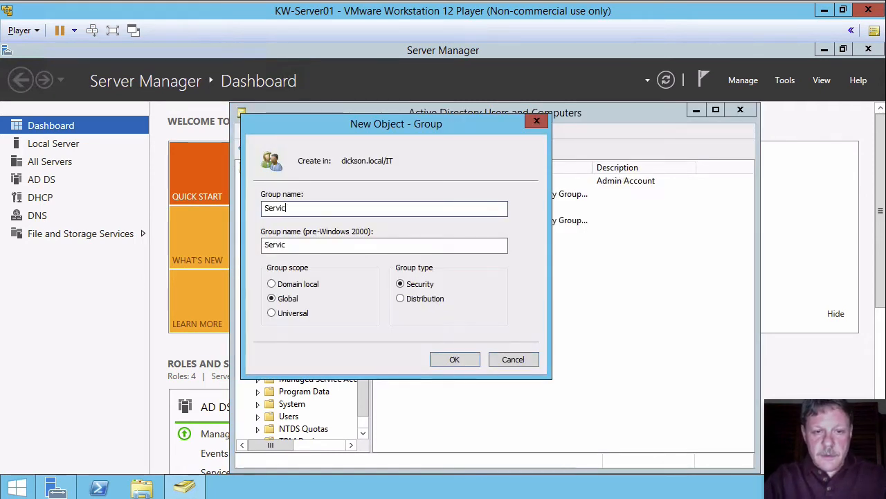
pyautogui.write('e_Desk')
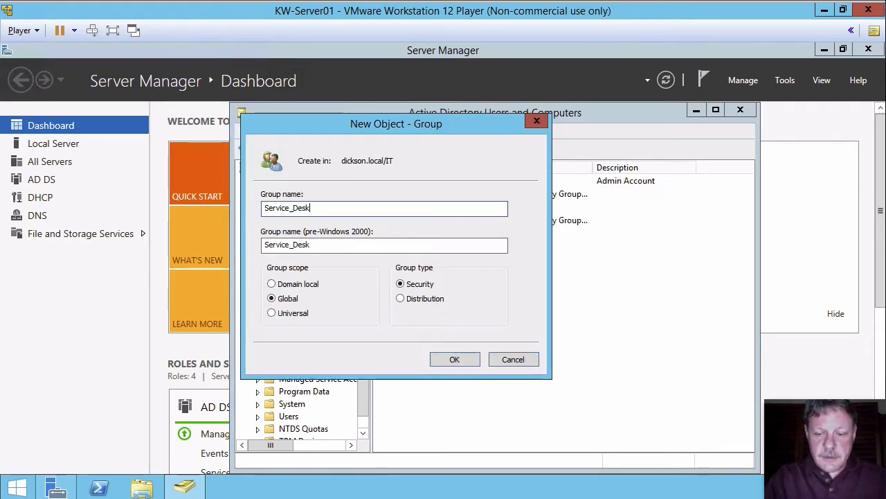
pyautogui.write('_Staff')
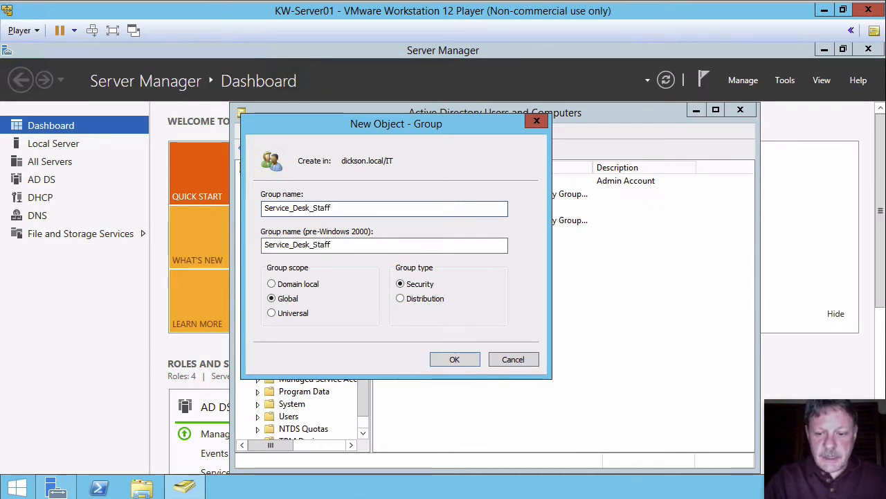
pyautogui.write('_Intermediate')
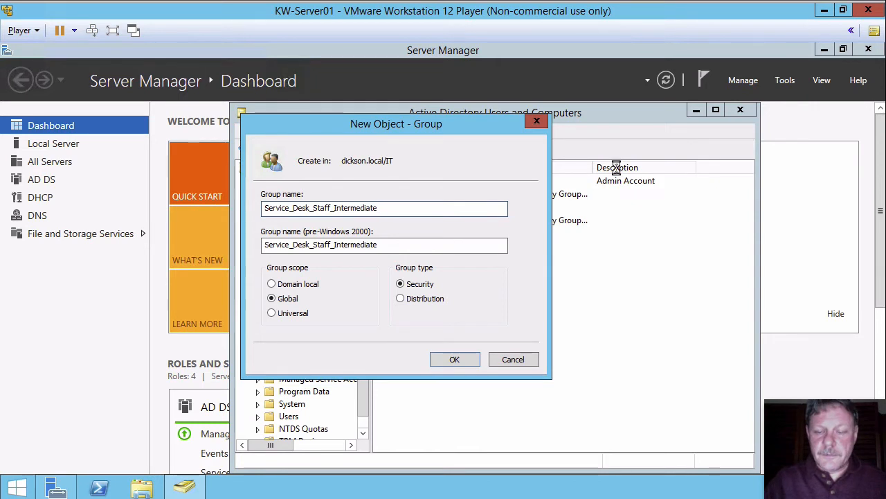
pyautogui.press('Return')
pyautogui.click(466, 278)
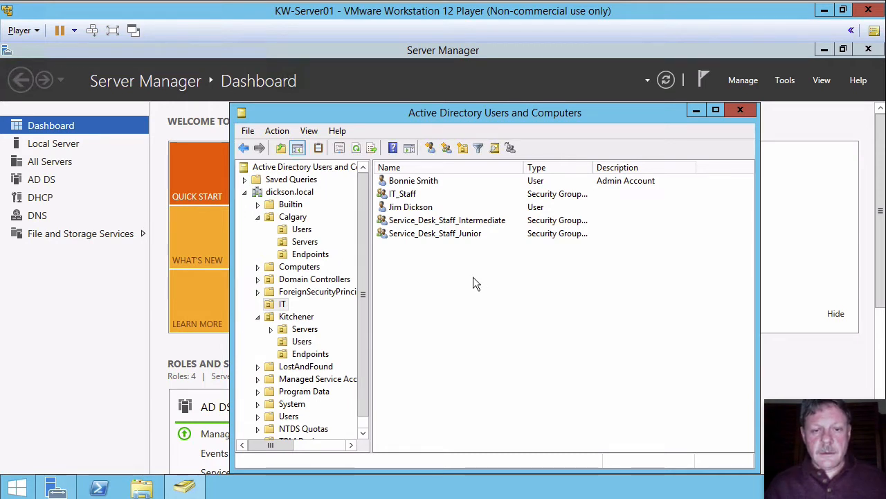
# Create a global security group named Service_Desk_Staff_Senior in the IT organizational unit.
pyautogui.rightClick(437, 265)
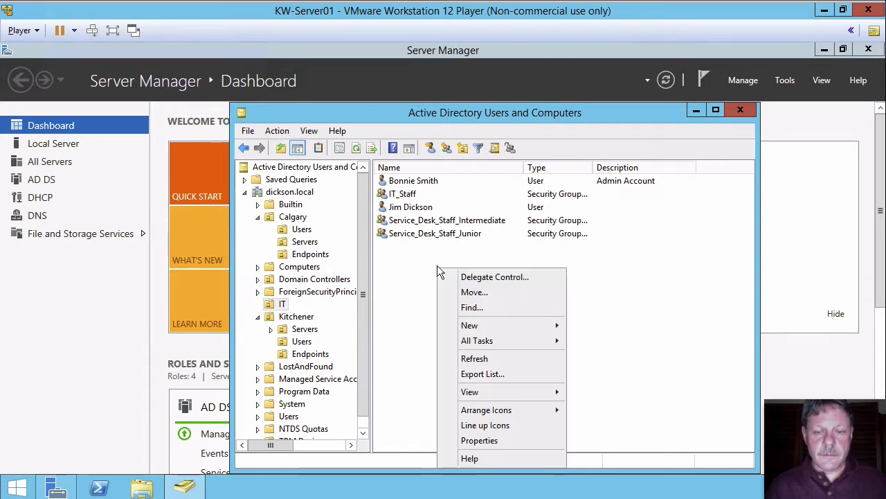
pyautogui.moveTo(490, 324)
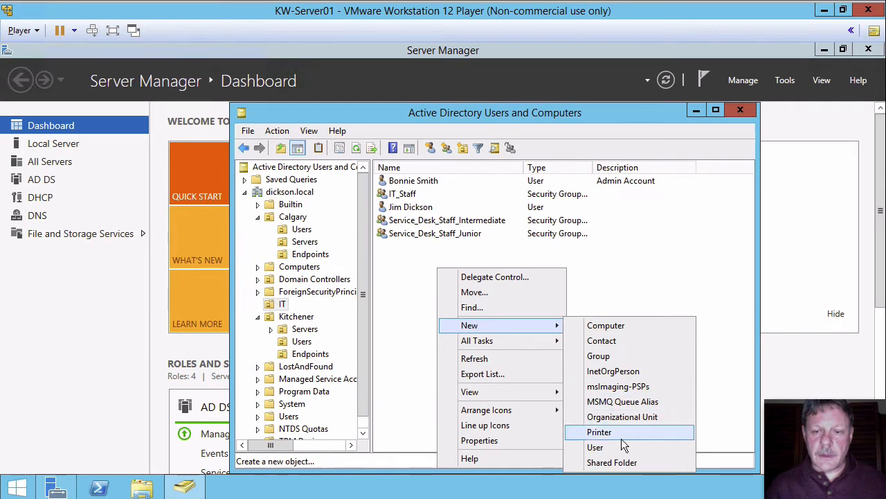
pyautogui.click(621, 357)
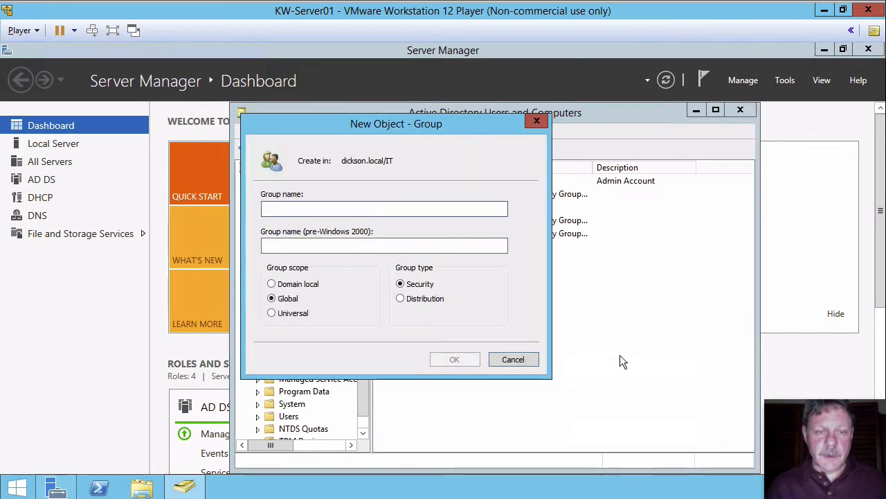
pyautogui.write('Service')
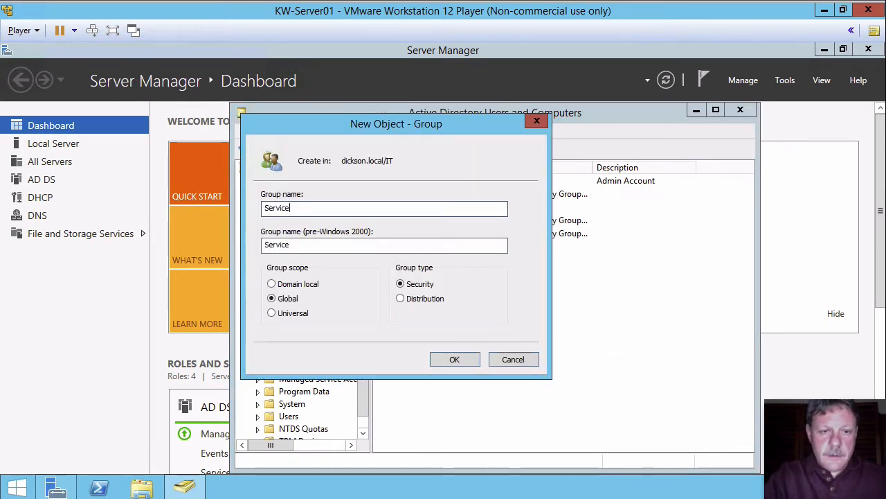
pyautogui.write('_De')
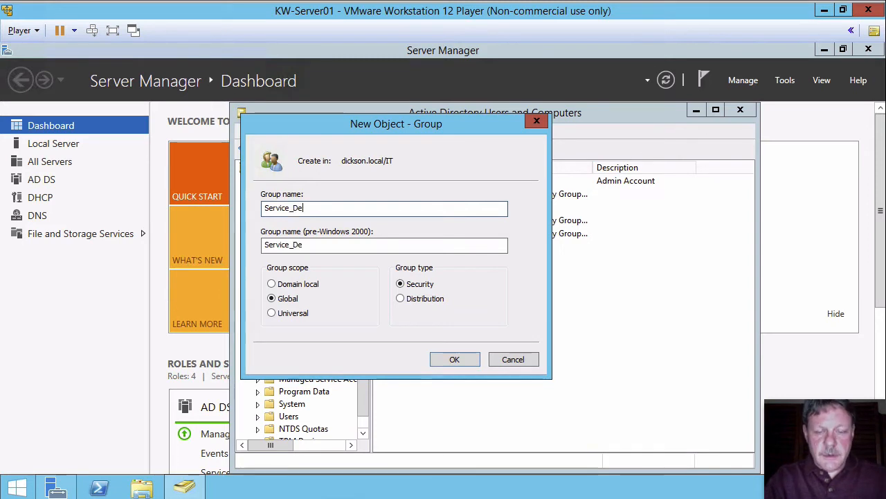
pyautogui.write('sk_Staff')
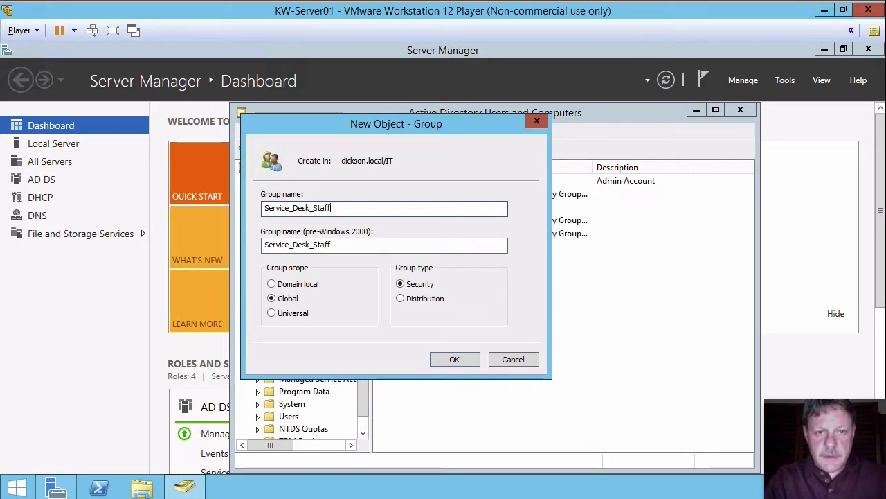
pyautogui.write('_Senior')
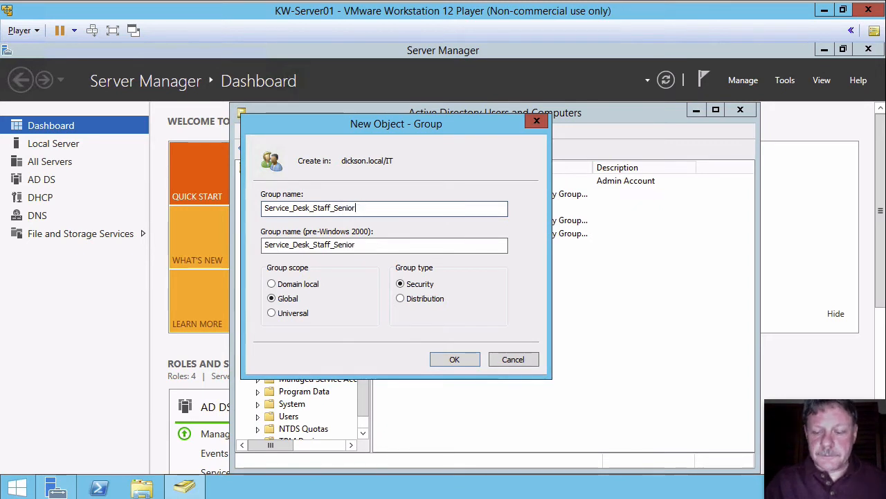
pyautogui.press('Return')
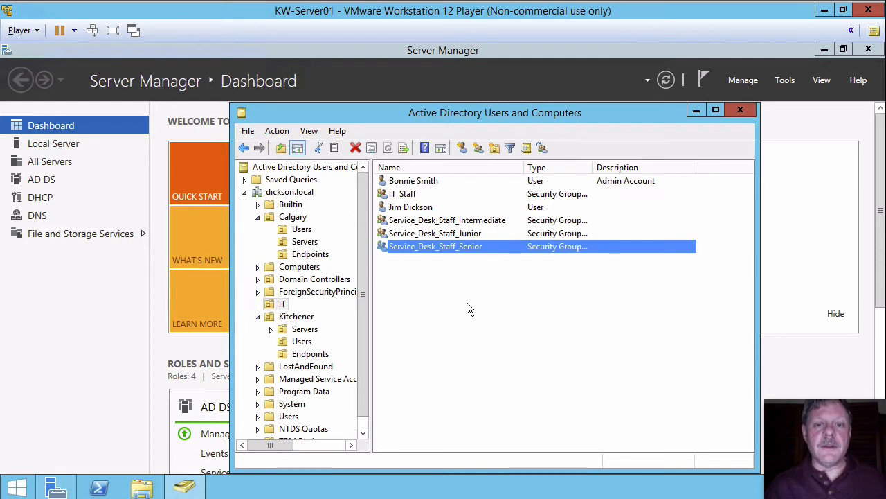
# Create a global security group named Local_Admins_Servers in the IT organizational unit.
pyautogui.rightClick(448, 271)
pyautogui.moveTo(508, 328)
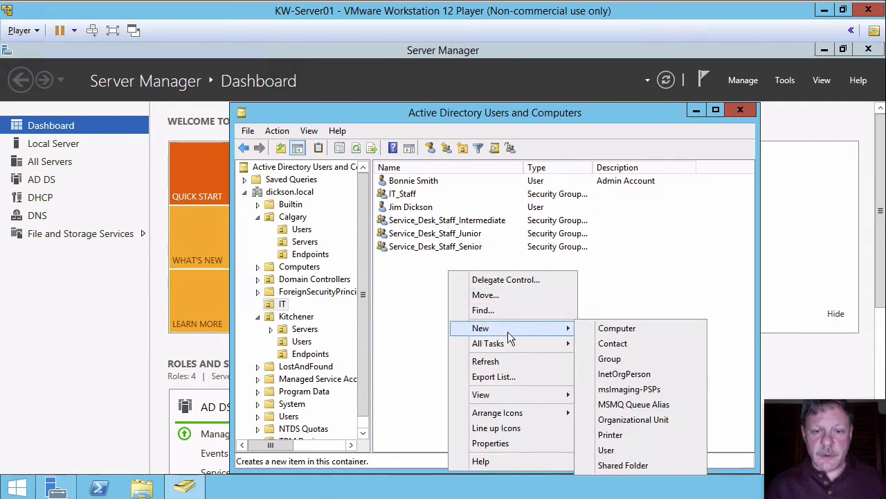
pyautogui.click(614, 359)
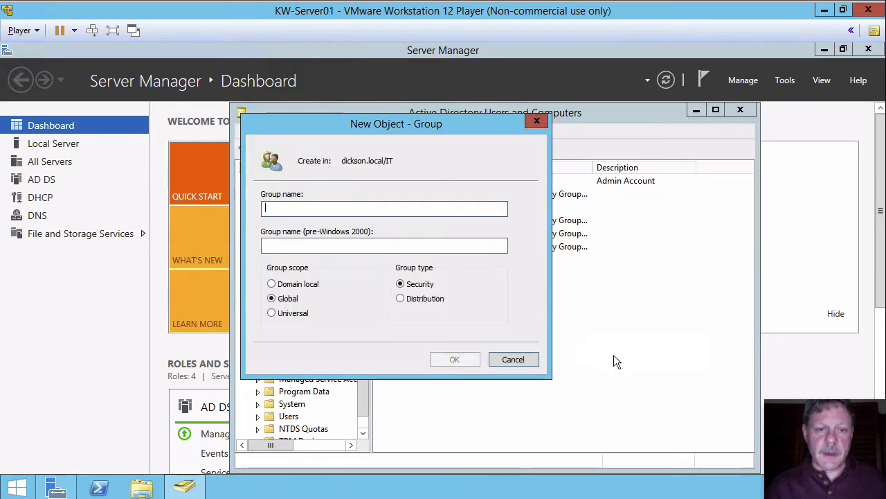
pyautogui.write('Local_')
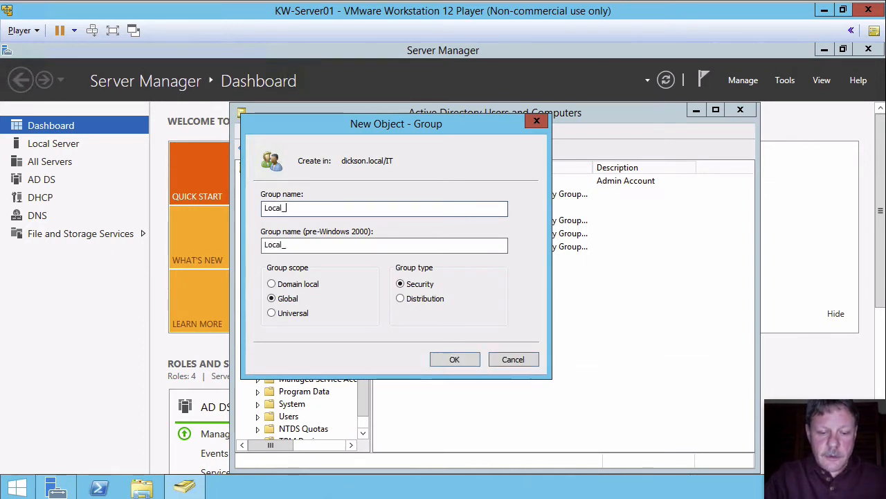
pyautogui.write('Admins_S')
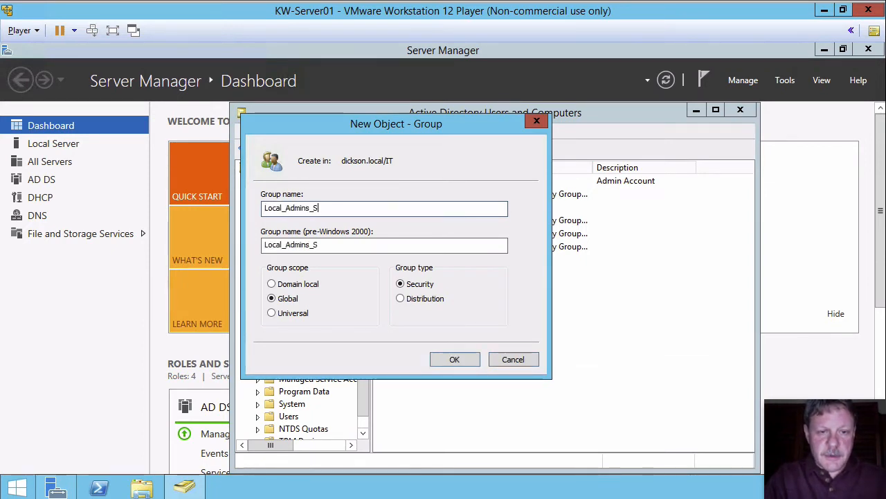
pyautogui.write('ervers')
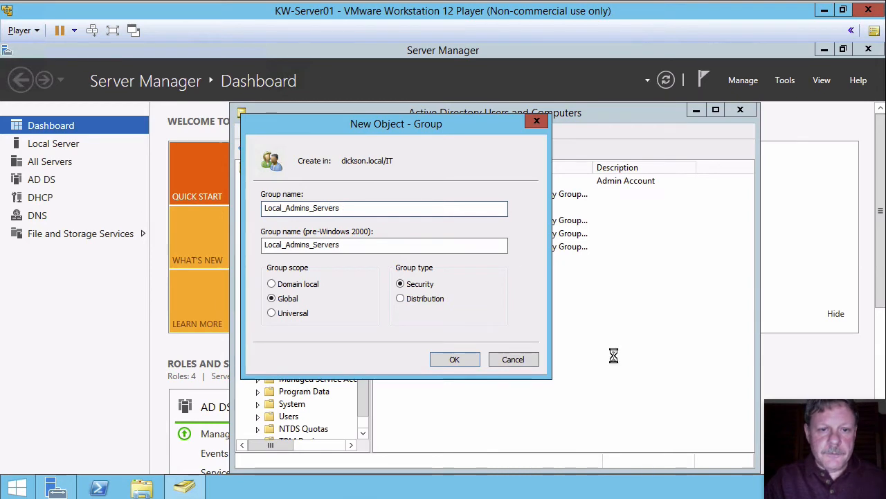
pyautogui.press('Return')
# Create a global security group named Local_Admins_Printers in the IT organizational unit.
pyautogui.rightClick(480, 347)
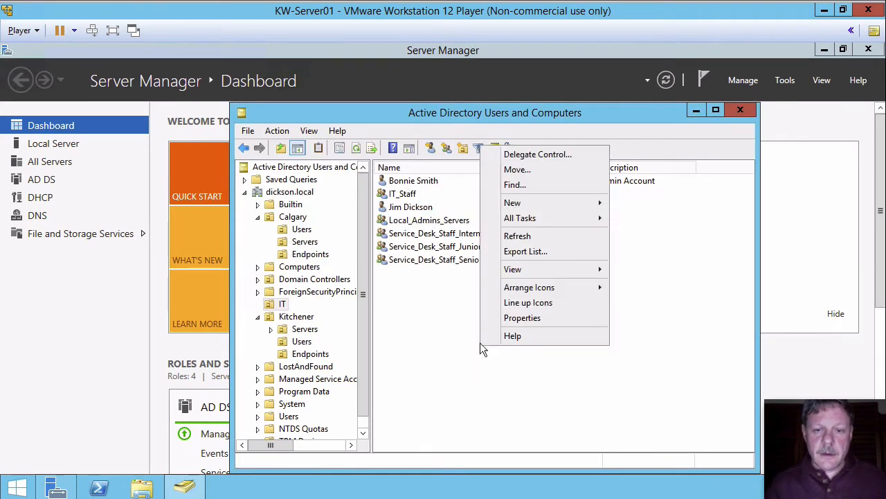
pyautogui.moveTo(531, 205)
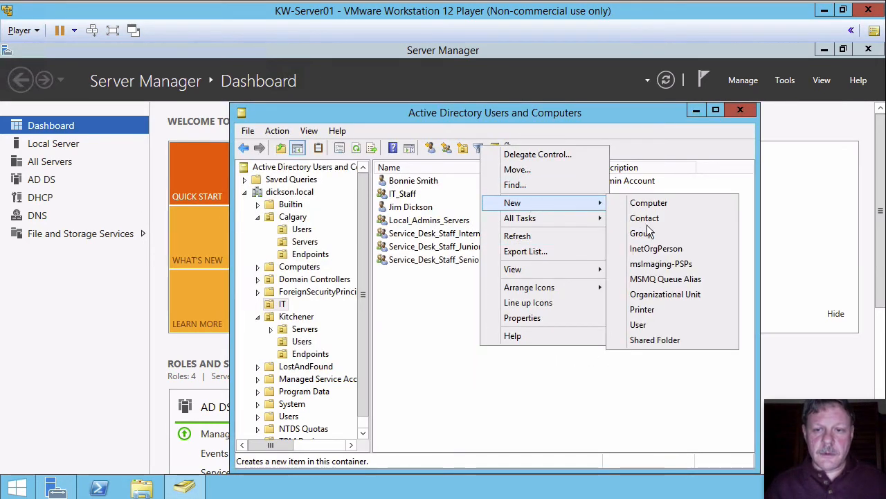
pyautogui.click(644, 233)
pyautogui.write('L')
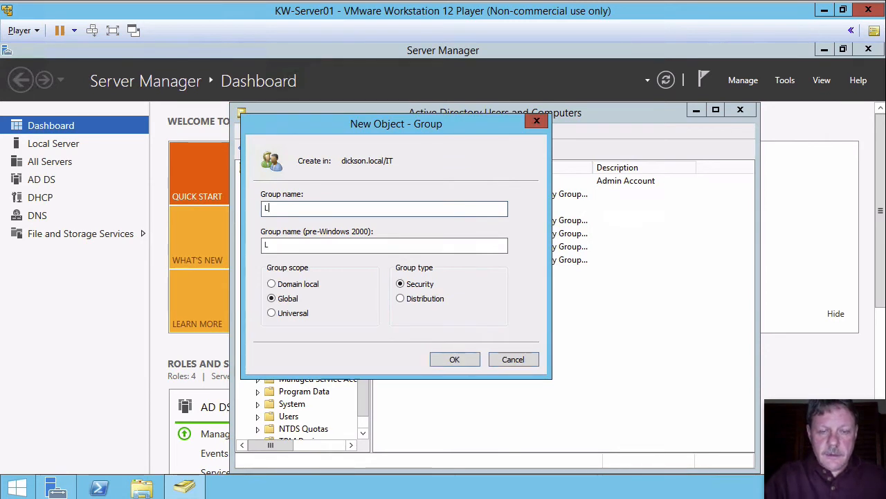
pyautogui.write('ocal_Admins')
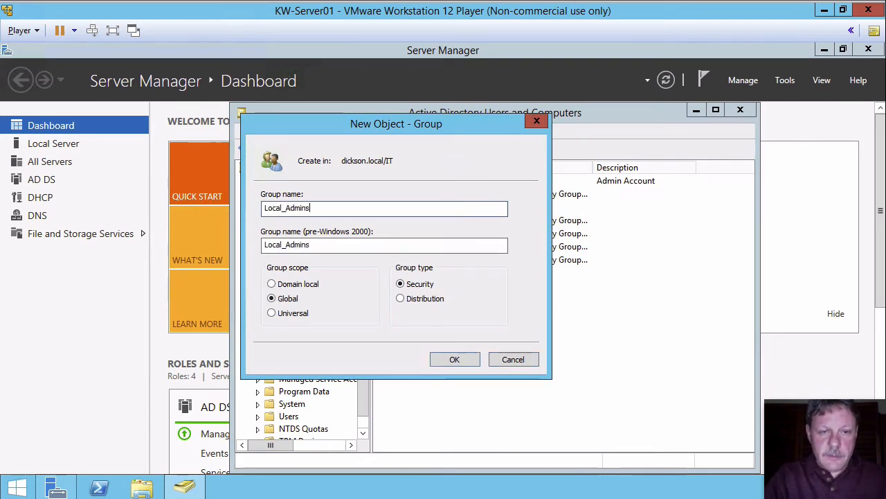
pyautogui.write('_Printers')
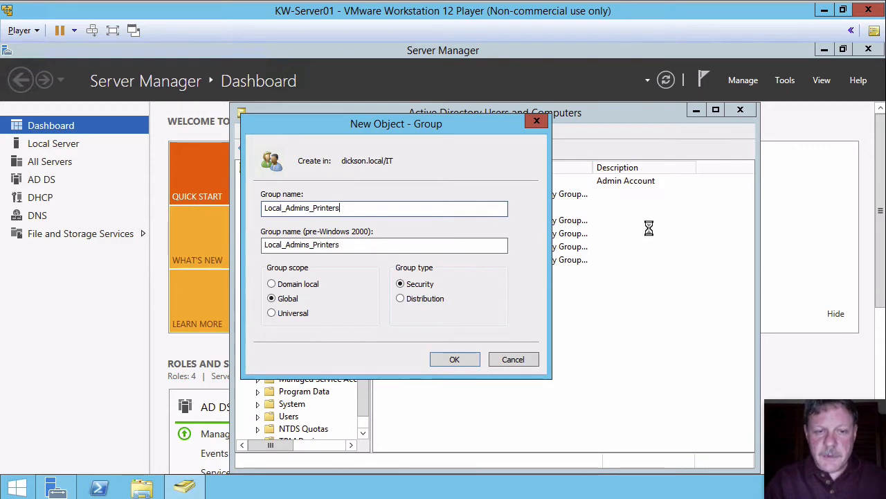
pyautogui.press('Return')
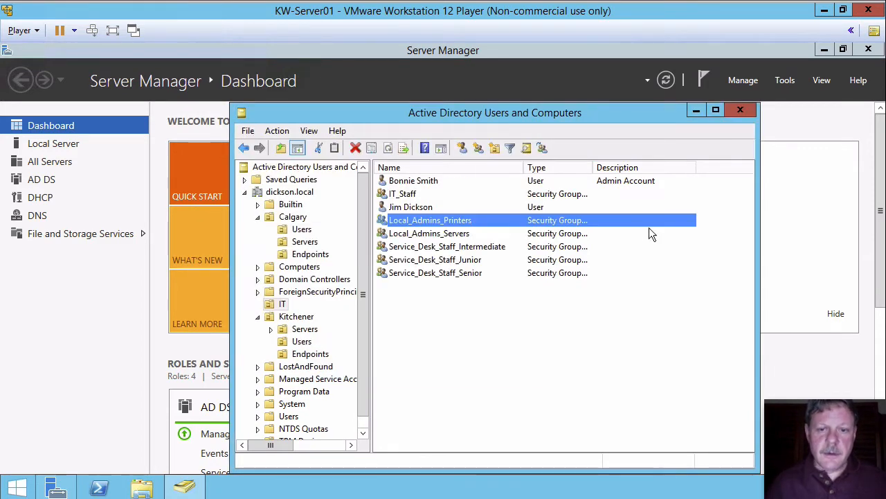
# Create a global security group named Local_Admins_Endpoints in the IT organizational unit.
pyautogui.click(649, 228)
pyautogui.rightClick(473, 312)
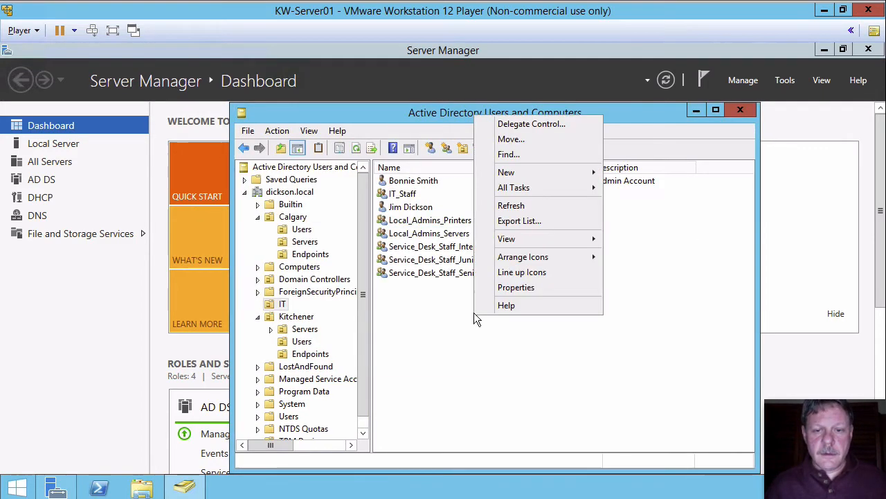
pyautogui.moveTo(524, 173)
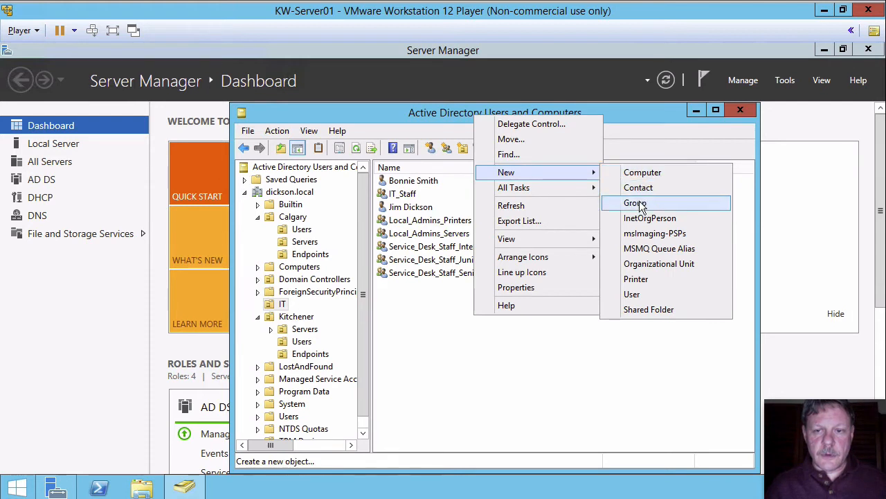
pyautogui.click(637, 200)
pyautogui.write('Local')
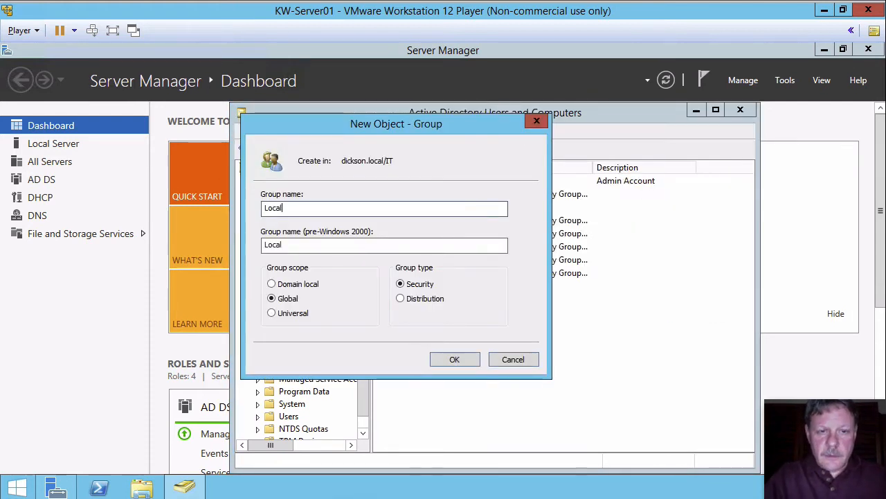
pyautogui.write('_Admins')
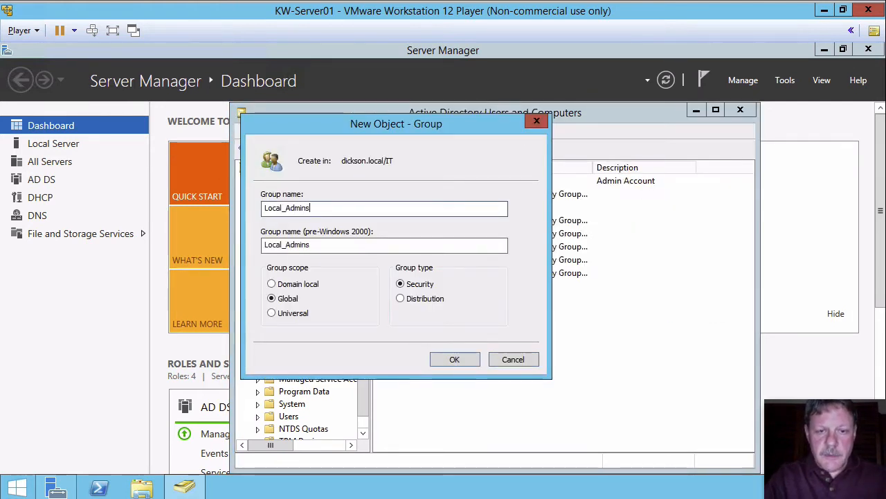
pyautogui.write('_Endpoints')
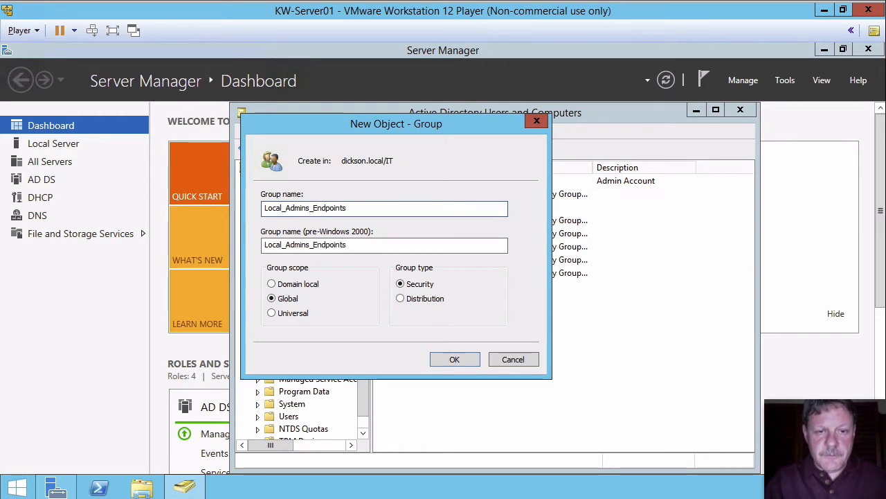
pyautogui.press('Return')
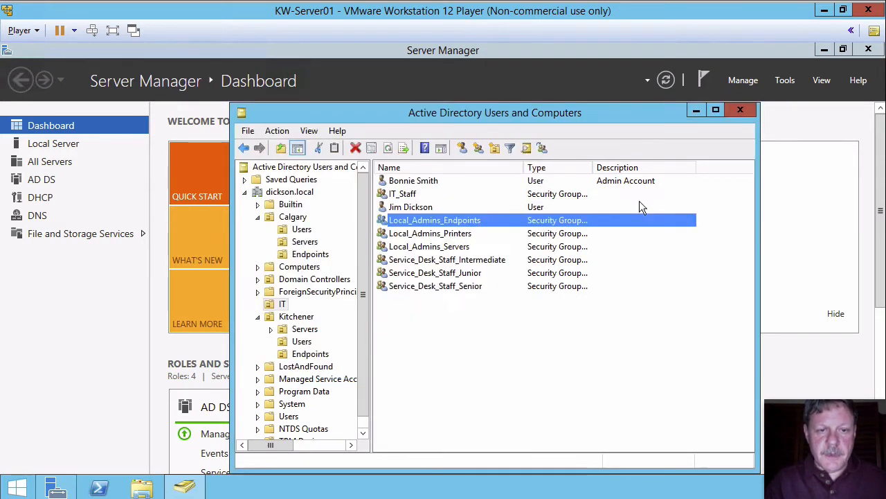
# Create a global security group named Domain_Admins_Users in the IT organizational unit.
pyautogui.click(469, 341)
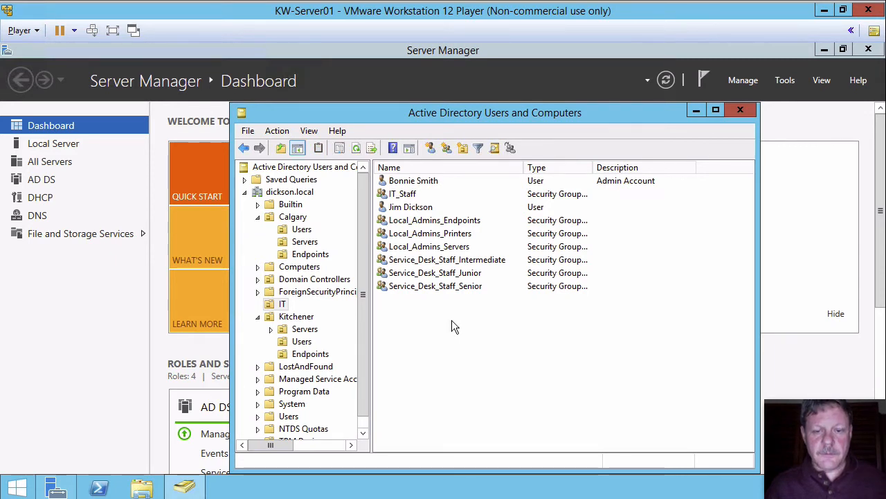
pyautogui.rightClick(451, 320)
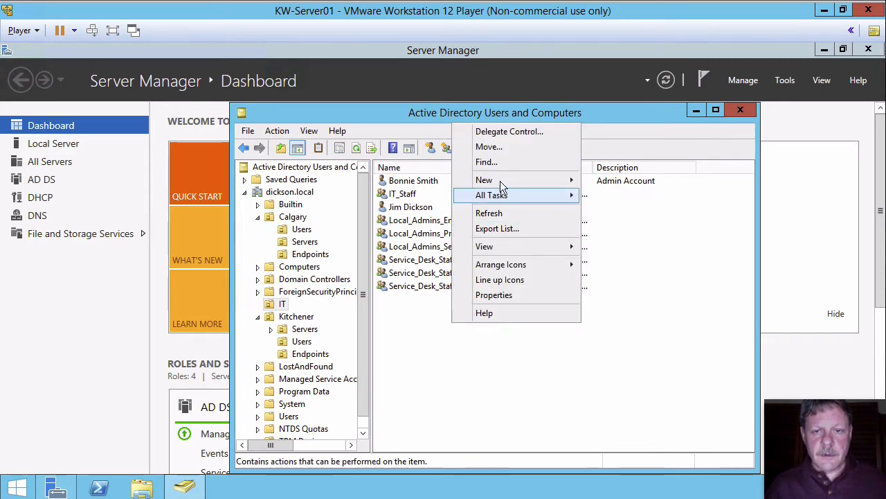
pyautogui.moveTo(500, 181)
pyautogui.click(622, 210)
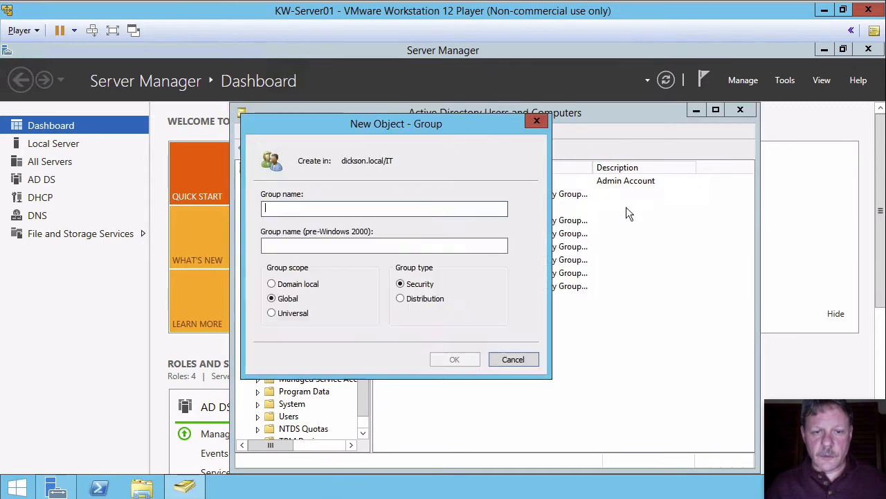
pyautogui.write('Doma')
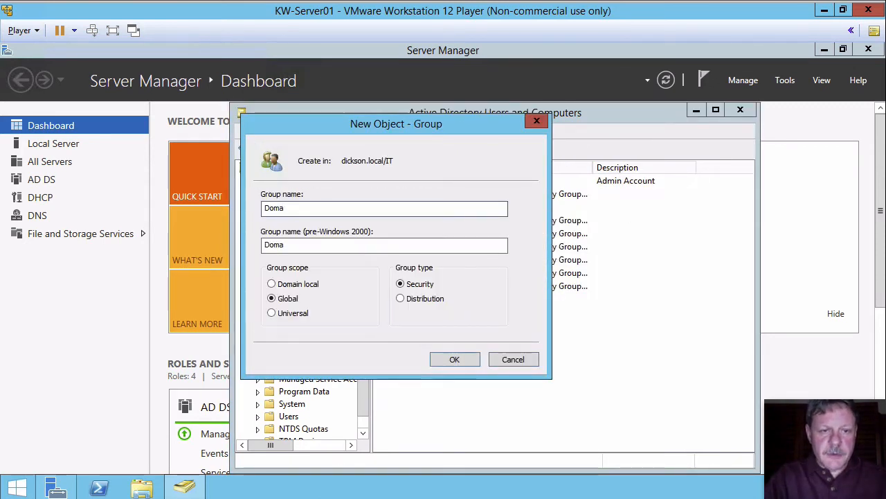
pyautogui.write('in_Admi')
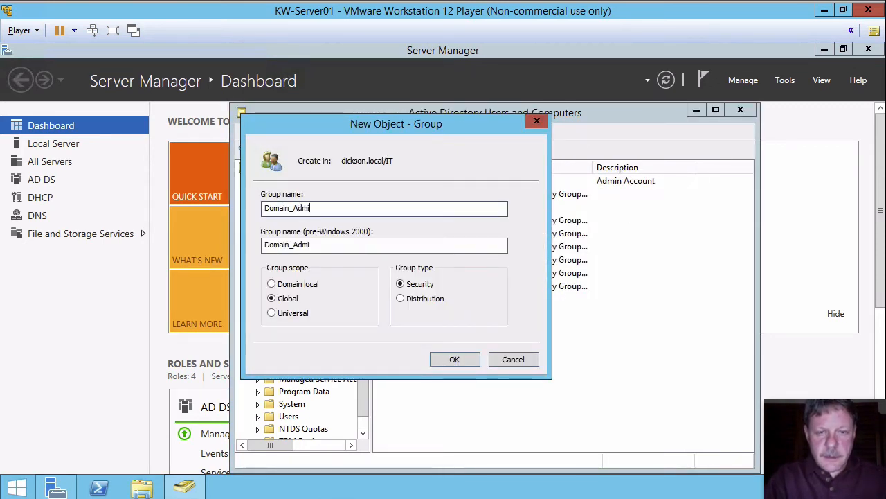
pyautogui.write('ns_Users')
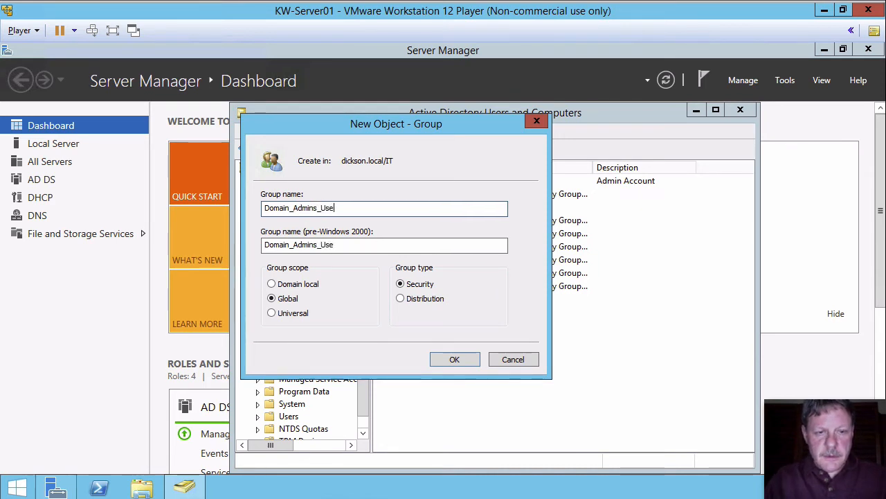
pyautogui.click(454, 360)
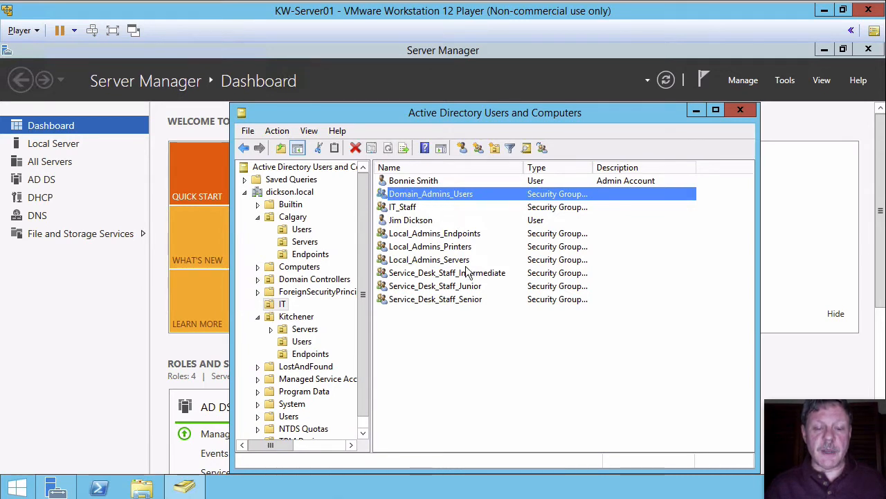
# Make Service_Desk_Staff_Senior a member of Local_Admins_Endpoints, Local_Admins_Printers and Local_Admins_Servers.
pyautogui.click(384, 299)
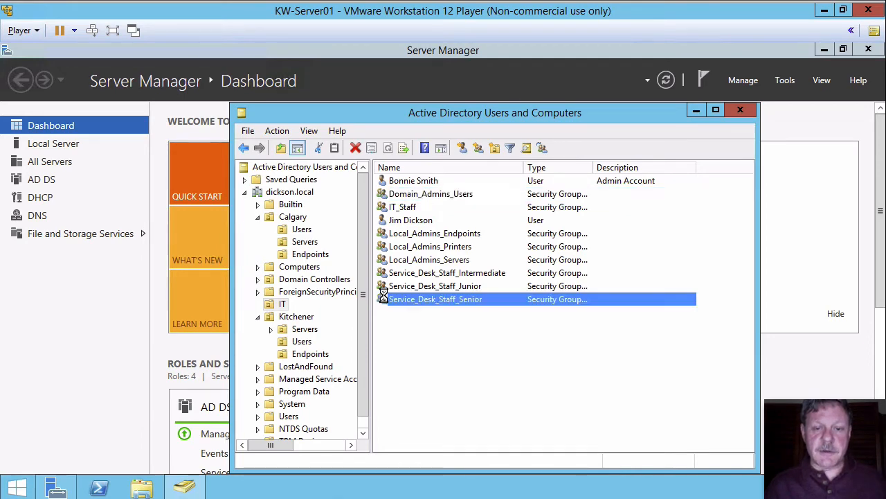
pyautogui.doubleClick(384, 298)
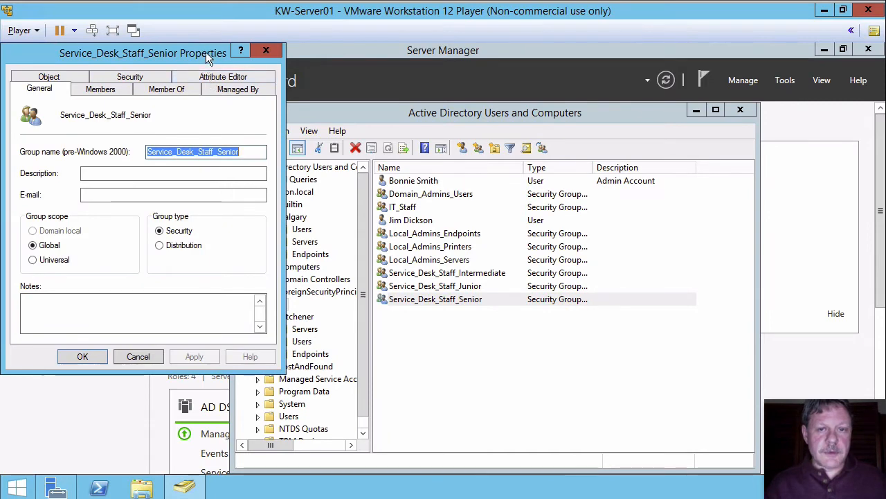
pyautogui.moveTo(206, 52); pyautogui.dragTo(545, 62)
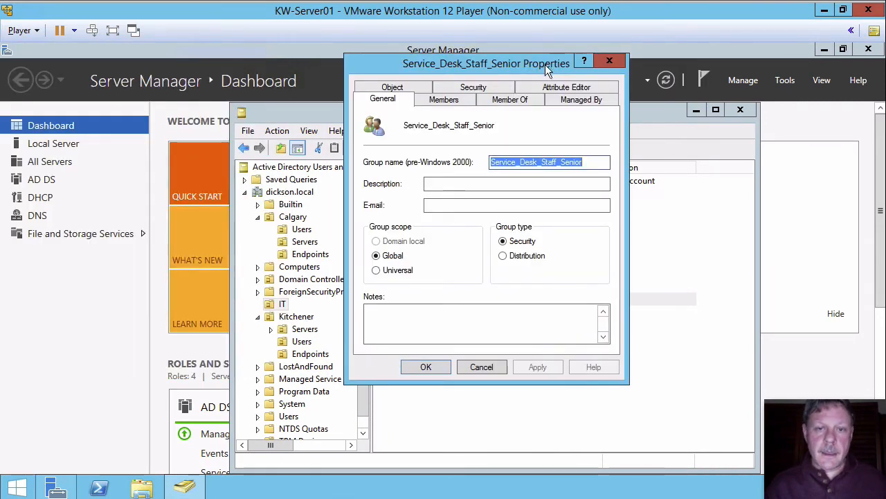
pyautogui.click(509, 100)
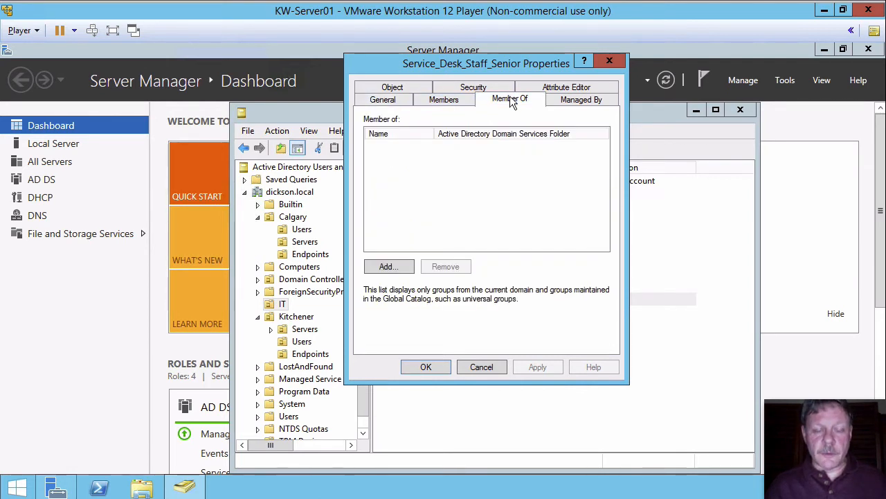
pyautogui.click(385, 267)
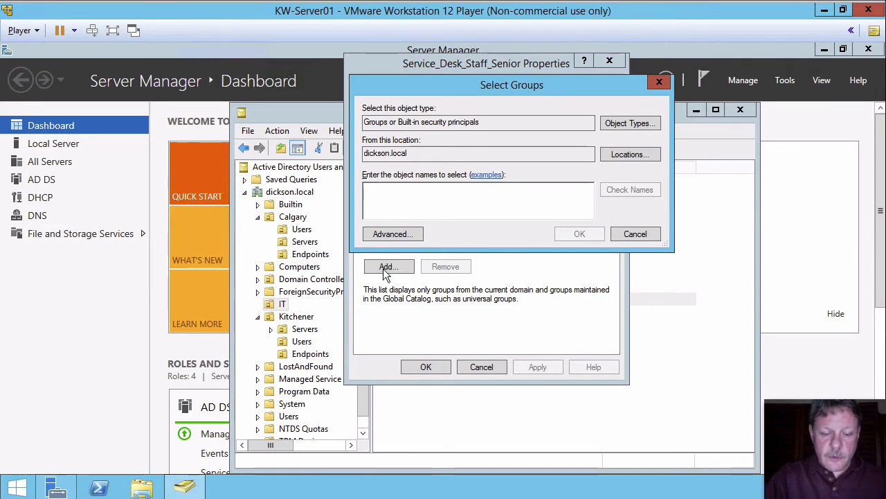
pyautogui.write('loc')
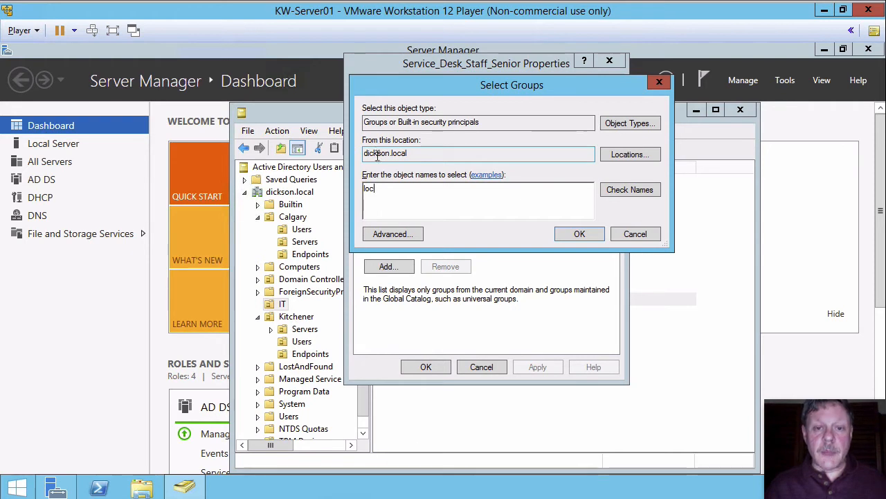
pyautogui.click(563, 234)
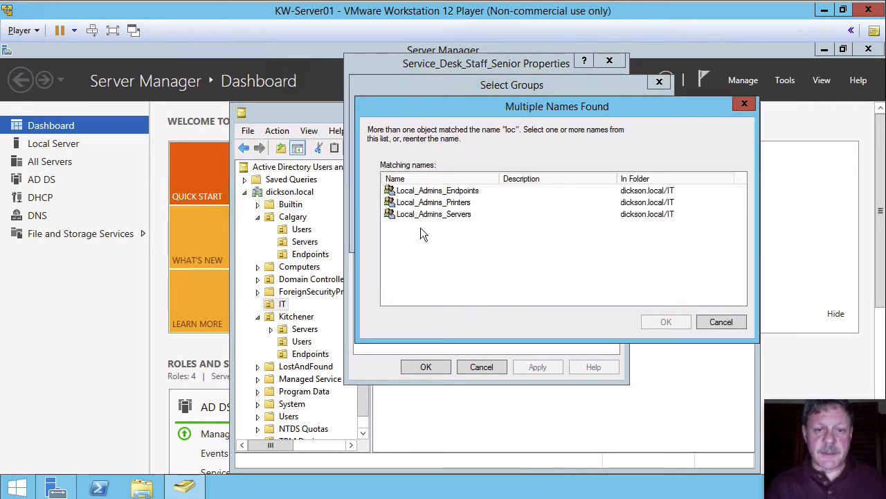
pyautogui.click(407, 193)
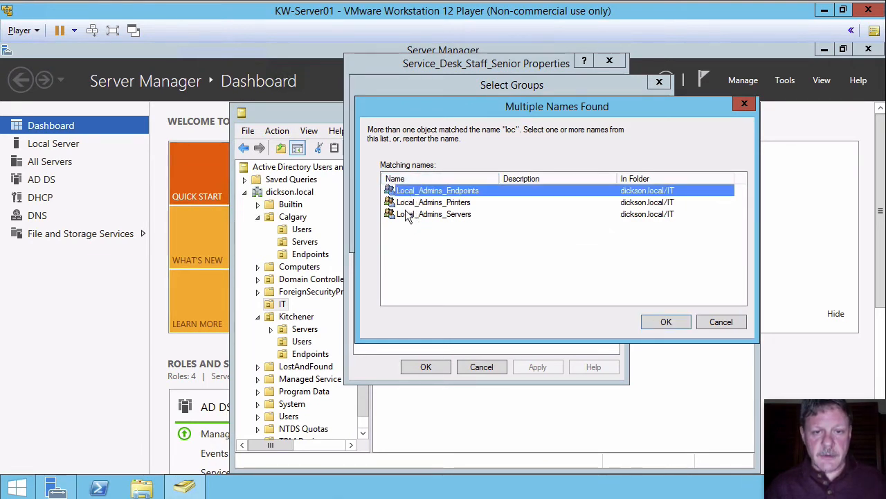
pyautogui.keyDown('shift'); pyautogui.click(408, 215); pyautogui.keyUp('shift')
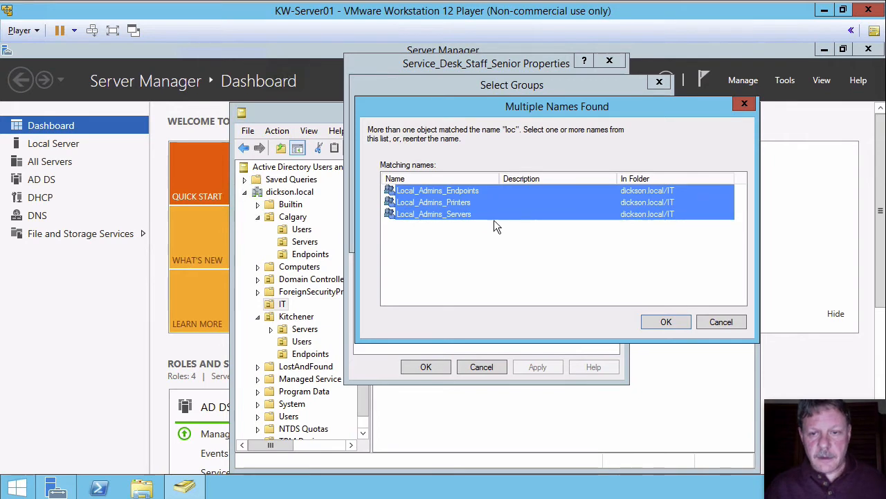
pyautogui.click(662, 320)
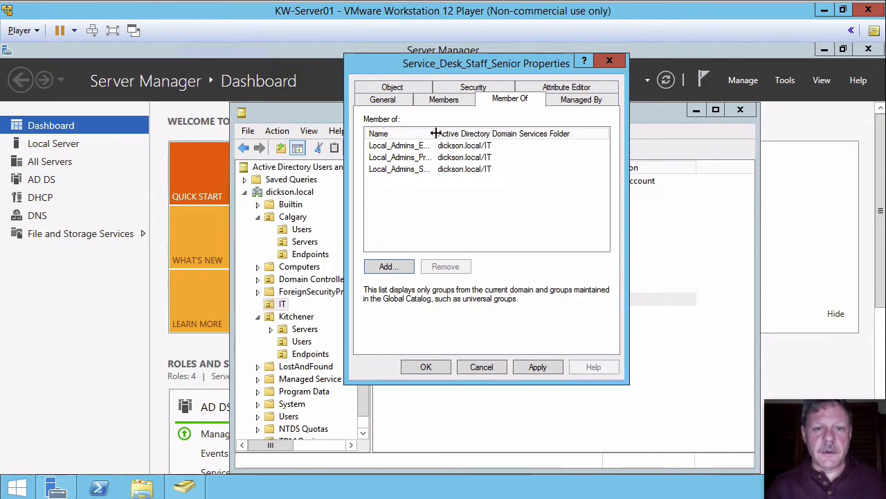
# Add Service_Desk_Staff_Senior to Domain_Admins_Users as well and apply the membership changes.
pyautogui.moveTo(435, 133); pyautogui.dragTo(480, 129)
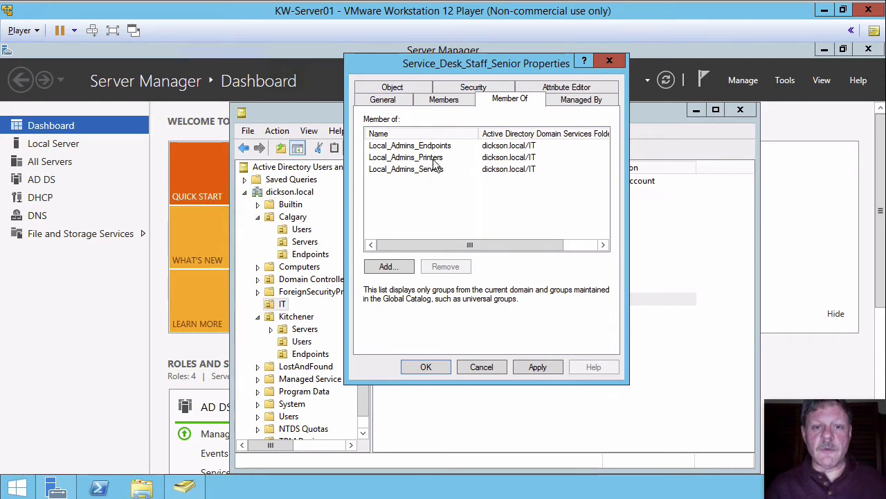
pyautogui.click(389, 267)
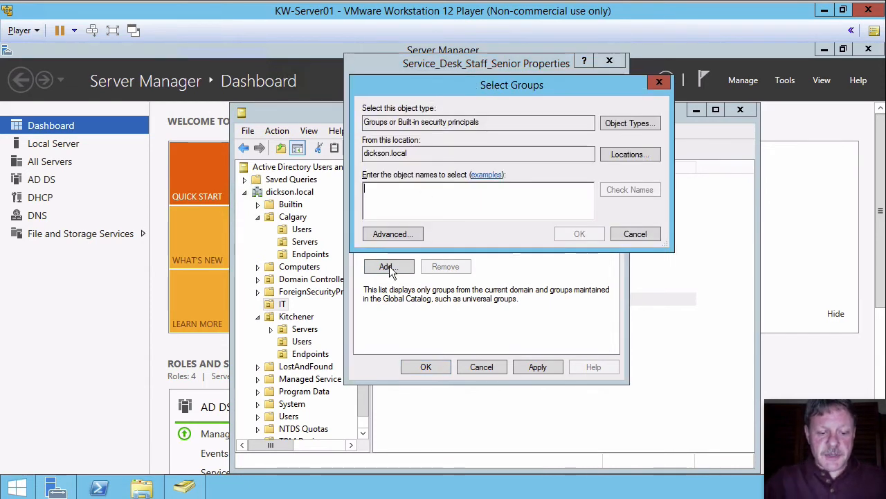
pyautogui.write('dom')
pyautogui.press('Return')
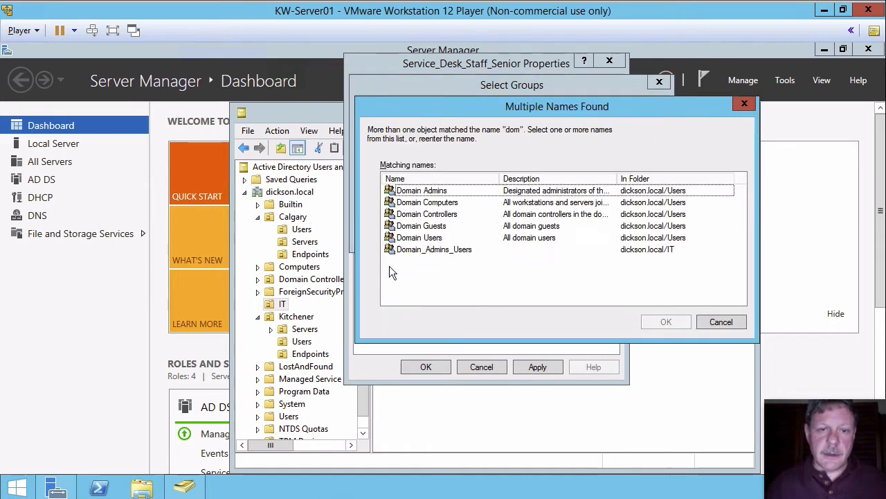
pyautogui.click(441, 248)
pyautogui.press('Return')
pyautogui.press('Return')
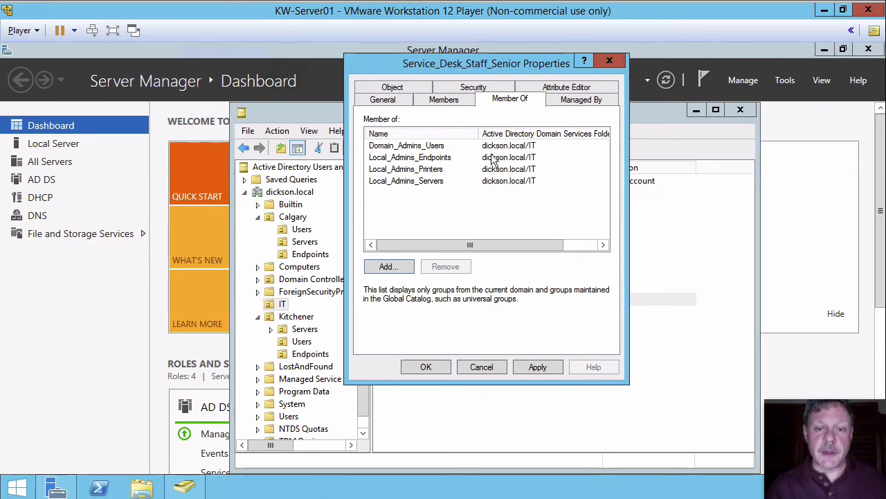
pyautogui.click(425, 365)
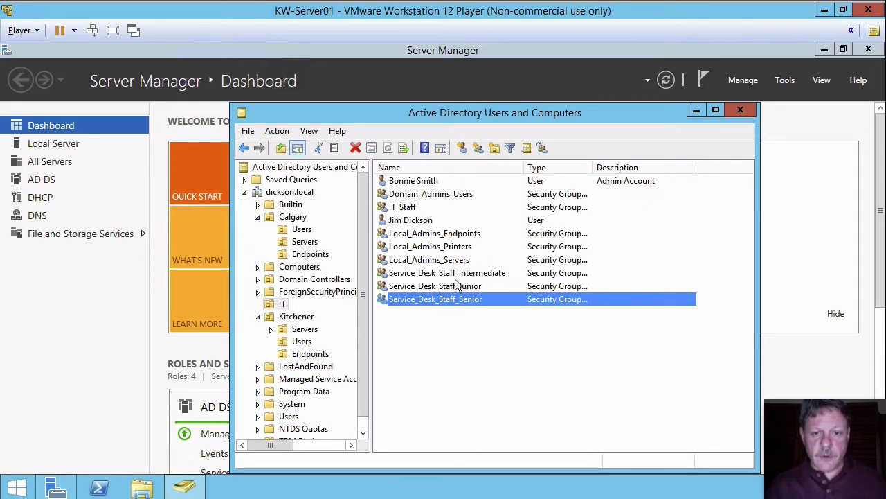
# Make Service_Desk_Staff_Junior a member of Local_Admins_Endpoints.
pyautogui.doubleClick(382, 286)
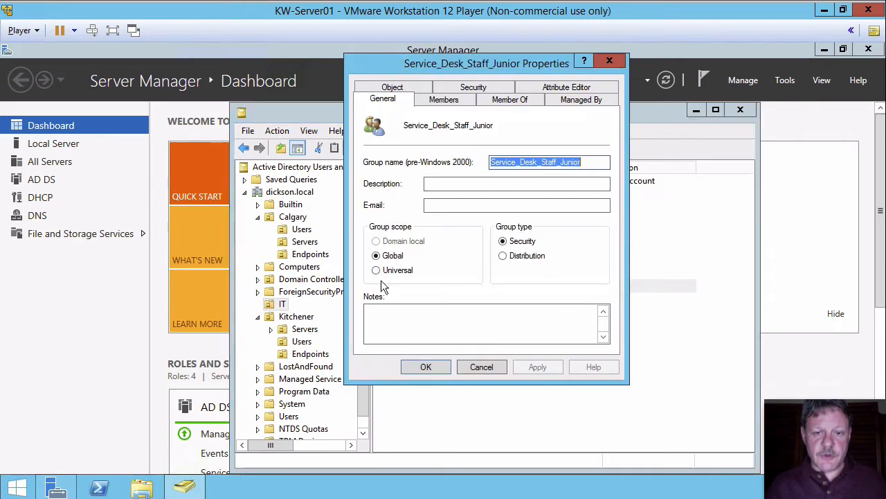
pyautogui.click(522, 101)
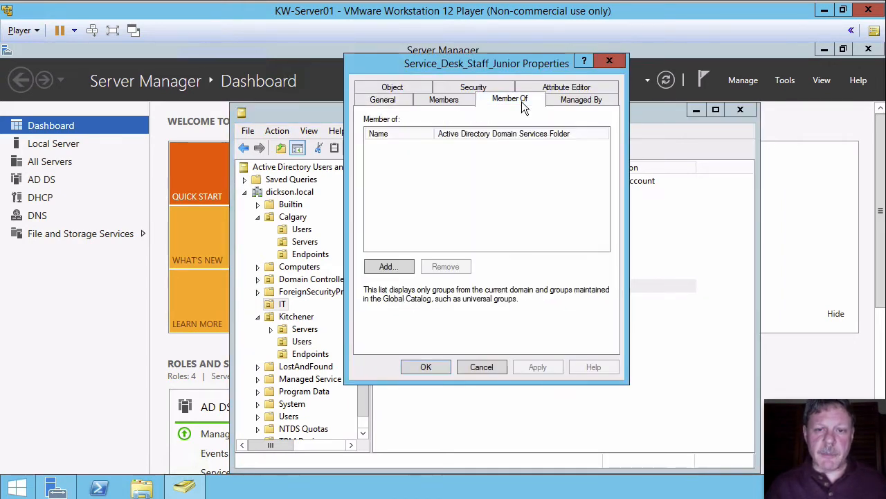
pyautogui.click(388, 268)
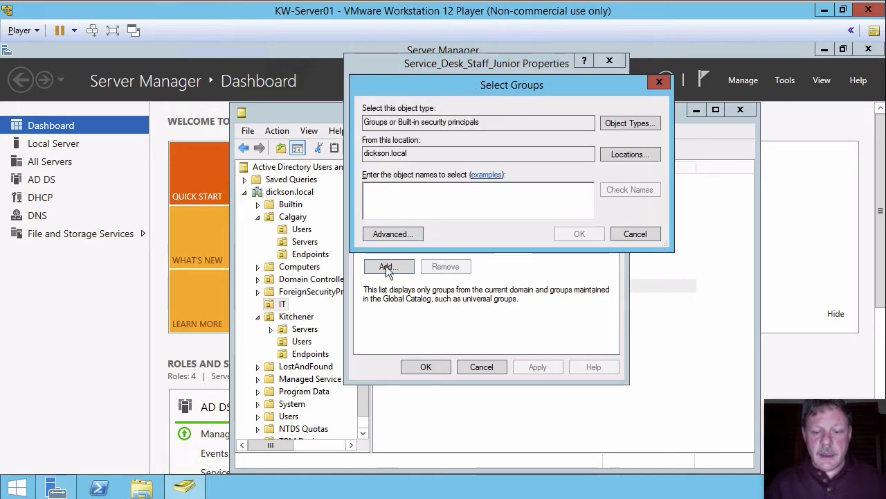
pyautogui.write('loc')
pyautogui.press('Return')
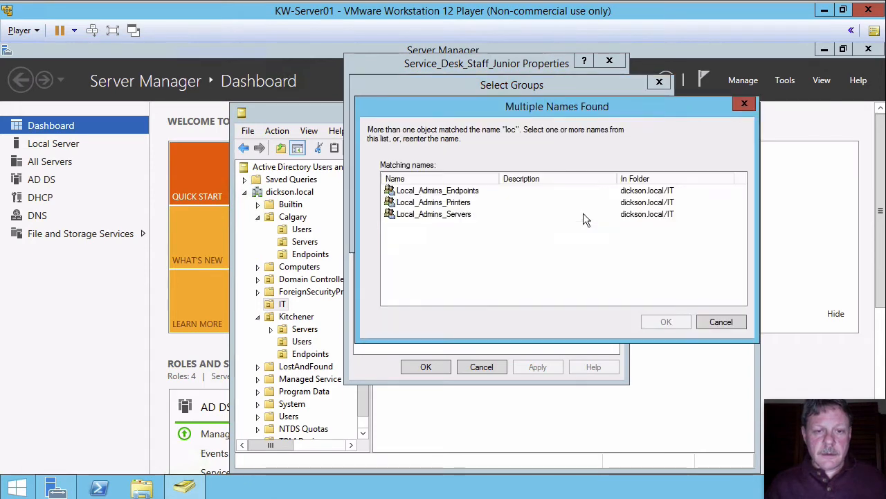
pyautogui.doubleClick(392, 190)
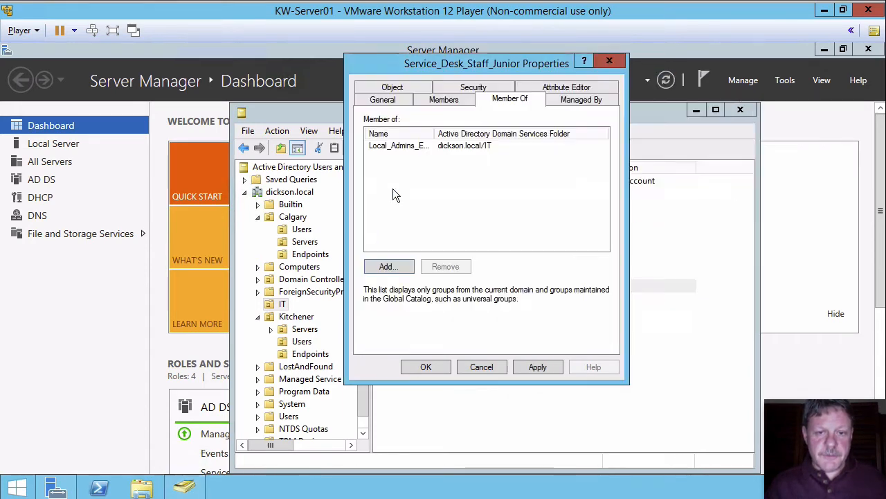
# Add Service_Desk_Staff_Junior to Domain_Admins_Users and apply the membership changes.
pyautogui.click(387, 267)
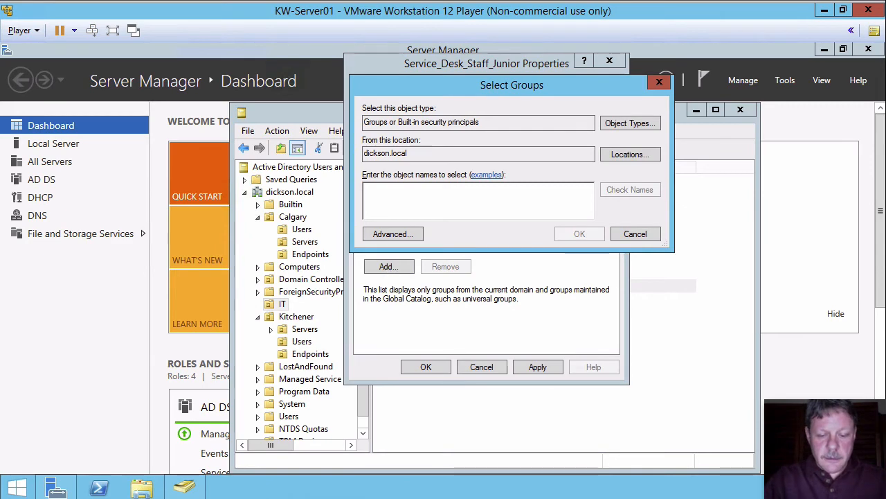
pyautogui.write('dom')
pyautogui.press('Return')
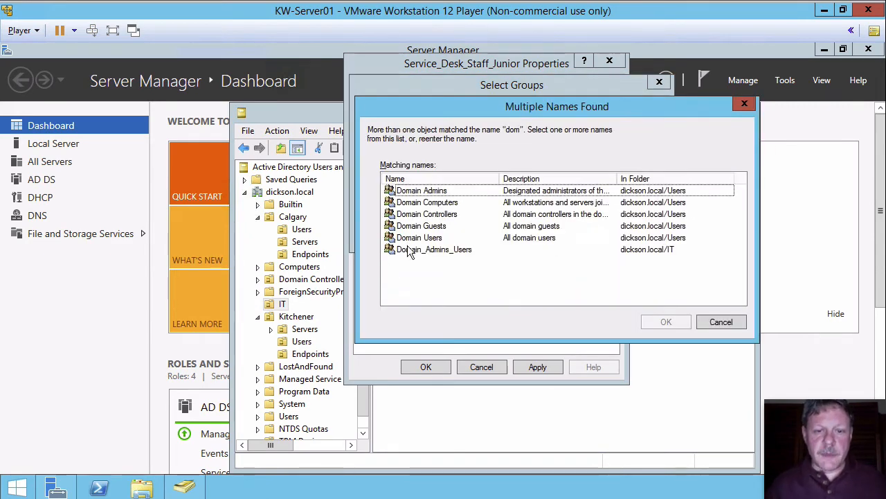
pyautogui.click(407, 250)
pyautogui.press('Return')
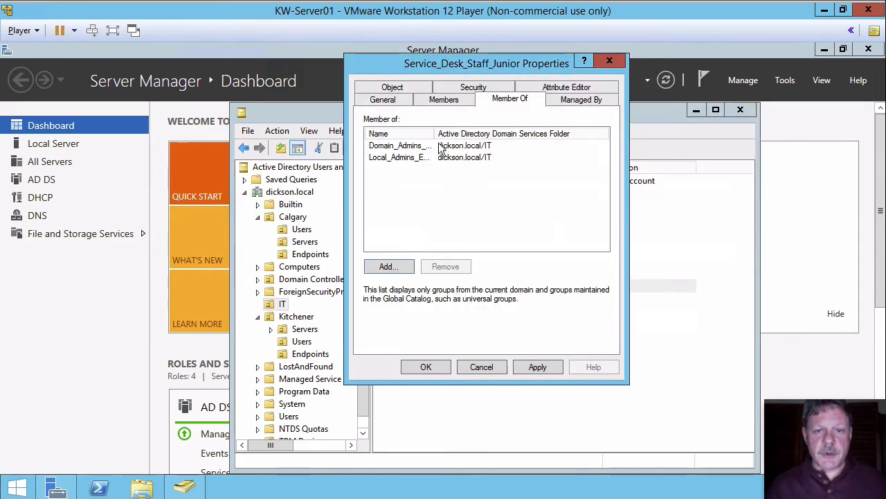
pyautogui.moveTo(435, 134); pyautogui.dragTo(503, 132)
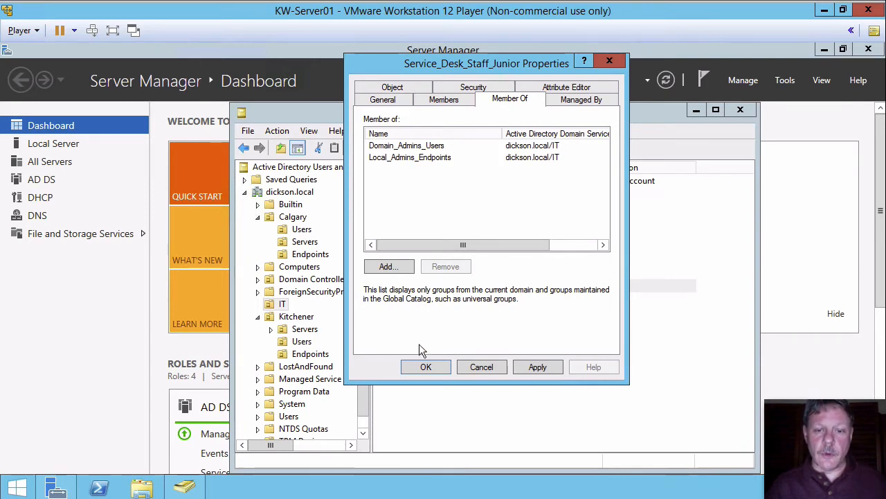
pyautogui.click(422, 365)
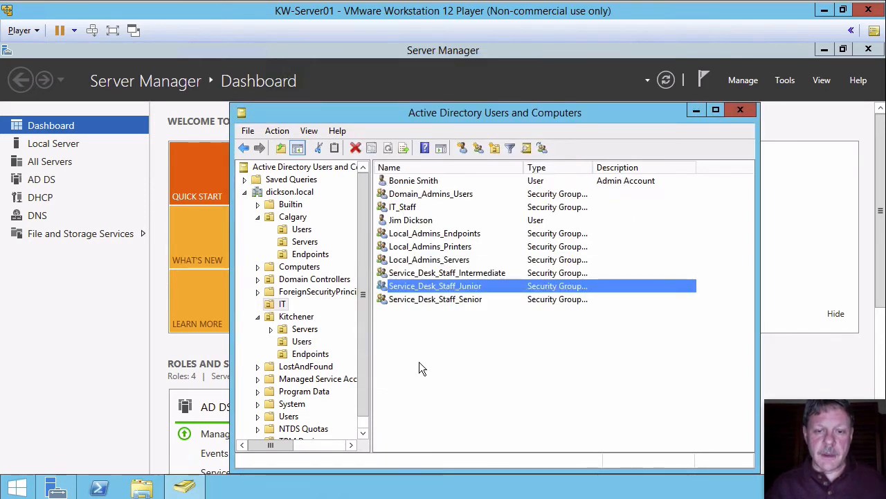
# Make Service_Desk_Staff_Intermediate a member of Local_Admins_Endpoints and Local_Admins_Printers.
pyautogui.click(382, 272)
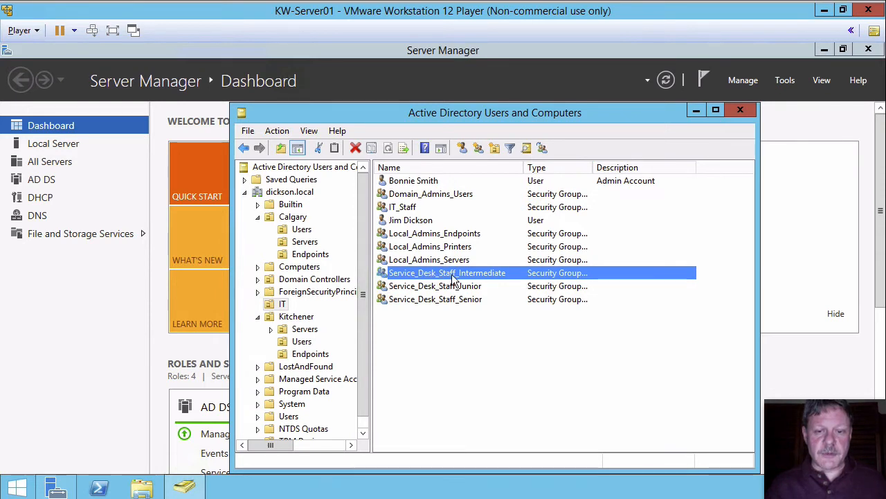
pyautogui.doubleClick(383, 274)
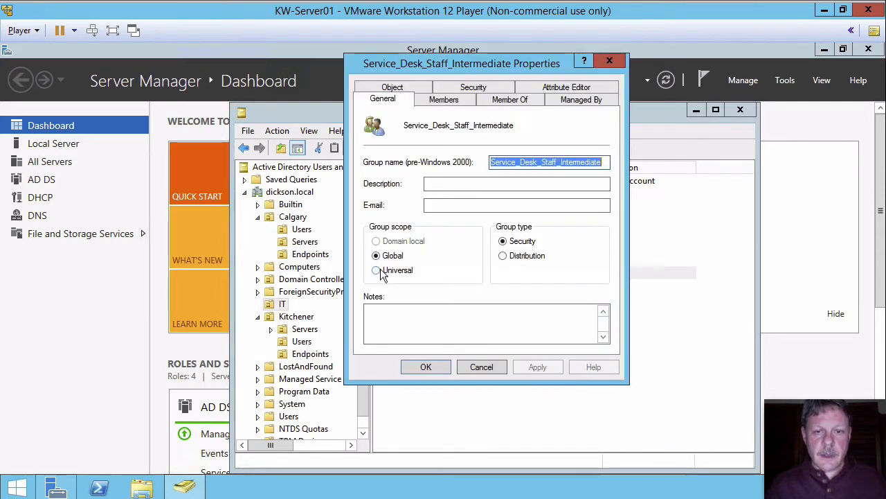
pyautogui.click(504, 103)
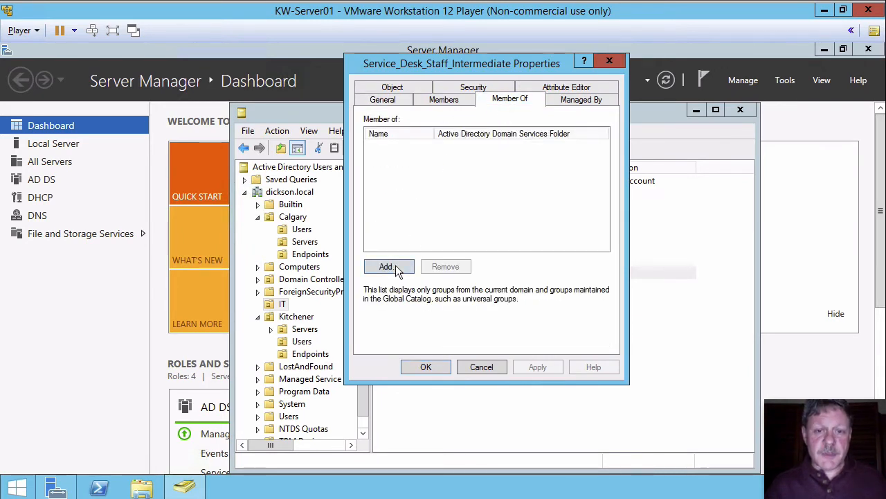
pyautogui.click(388, 267)
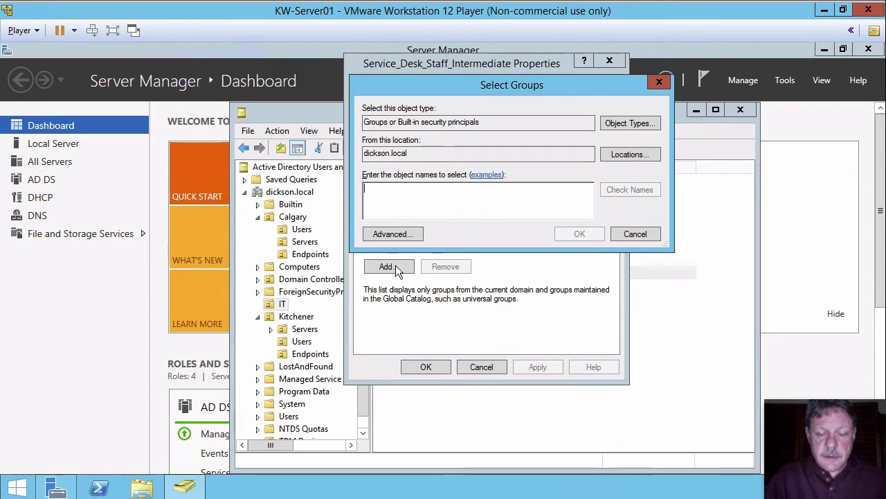
pyautogui.write('loc')
pyautogui.press('Return')
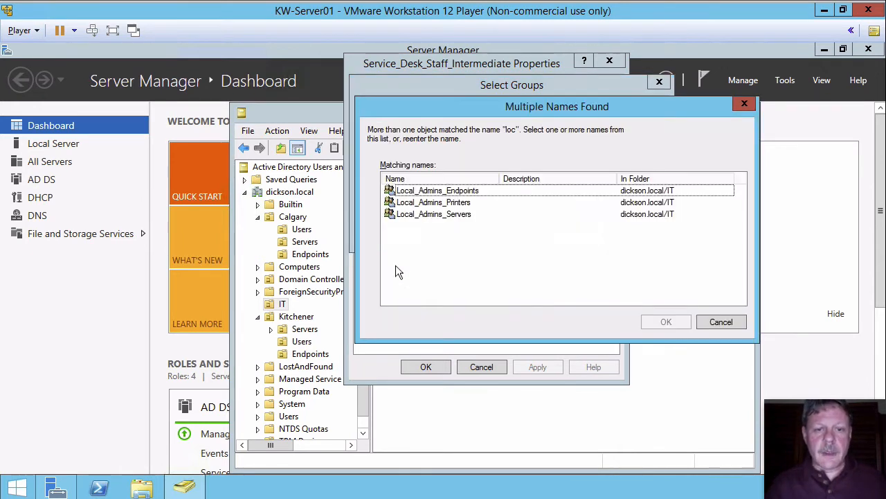
pyautogui.click(399, 193)
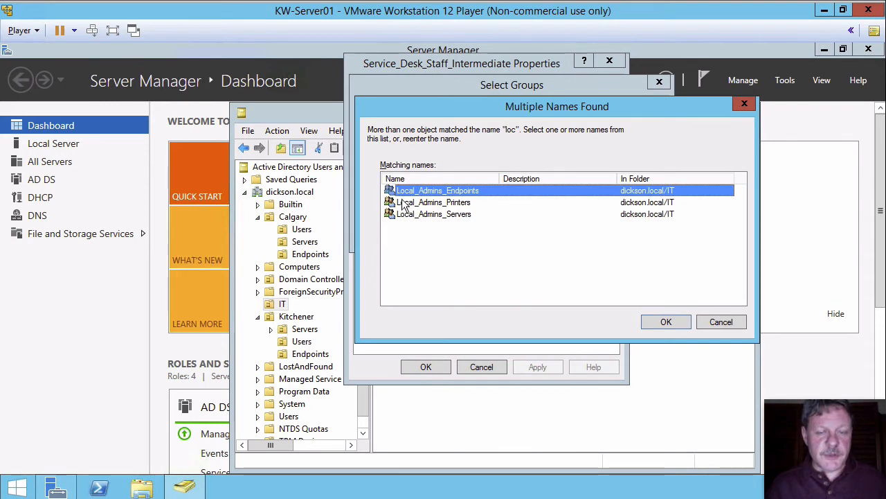
pyautogui.keyDown('ctrl'); pyautogui.click(402, 202); pyautogui.keyUp('ctrl')
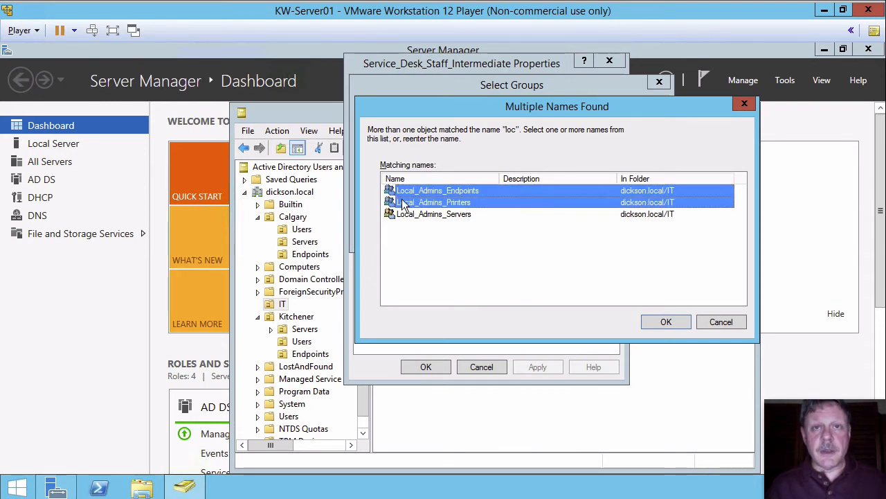
pyautogui.click(666, 322)
pyautogui.press('Return')
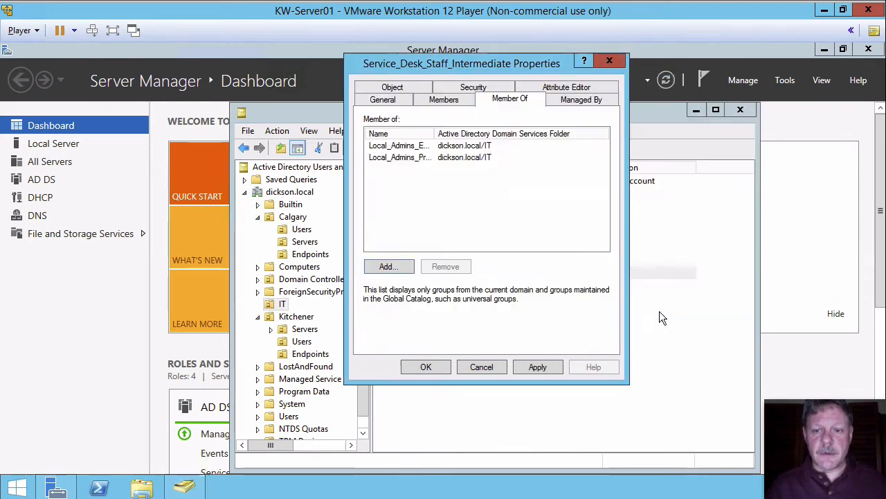
# Add Service_Desk_Staff_Intermediate to Domain_Admins_Users as well.
pyautogui.click(388, 266)
pyautogui.write('dom')
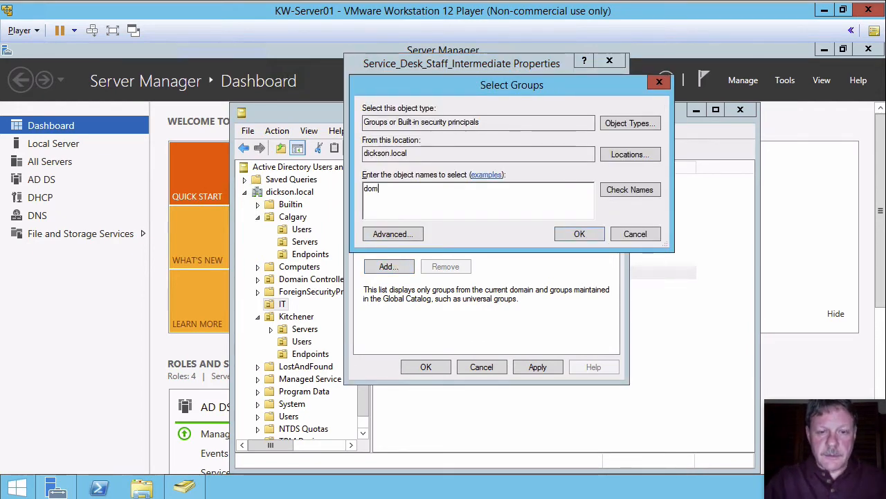
pyautogui.click(578, 234)
pyautogui.doubleClick(423, 247)
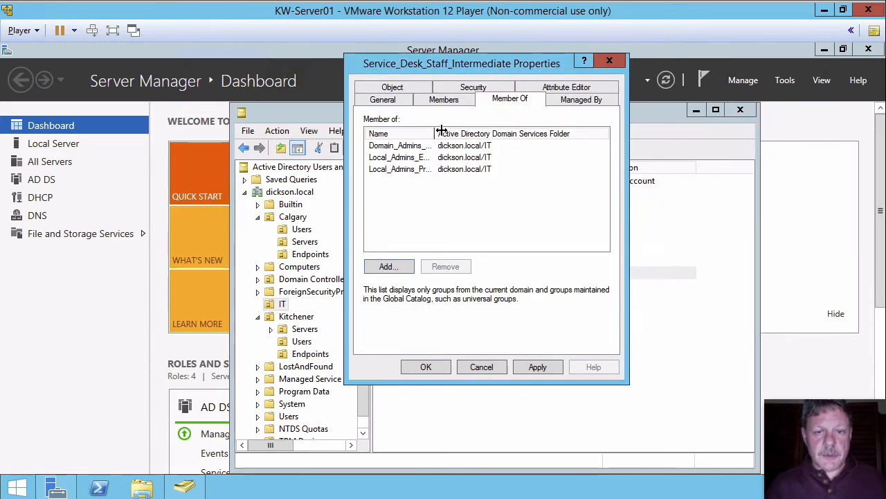
# Confirm Service_Desk_Staff_Intermediate's group memberships and close its properties.
pyautogui.moveTo(441, 132); pyautogui.dragTo(480, 132)
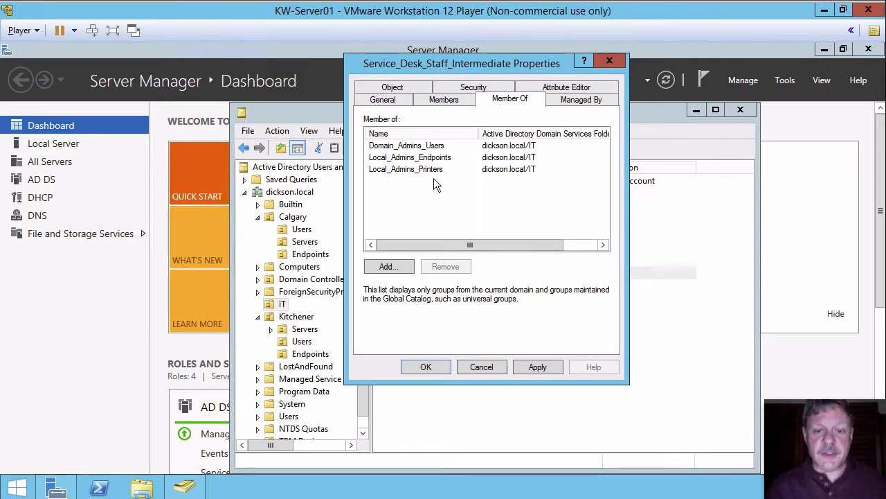
pyautogui.click(421, 367)
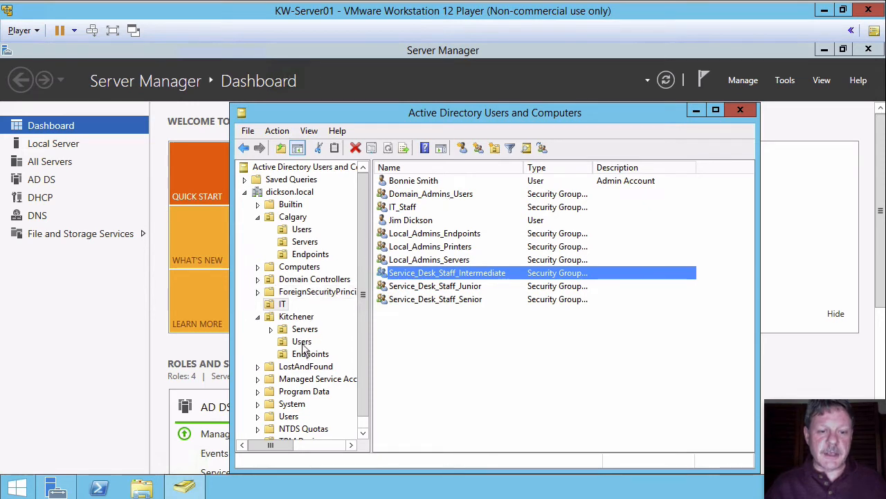
# Start delegating control of the Calgary Users OU and add Domain_Admins_Users as the delegate.
pyautogui.click(302, 229)
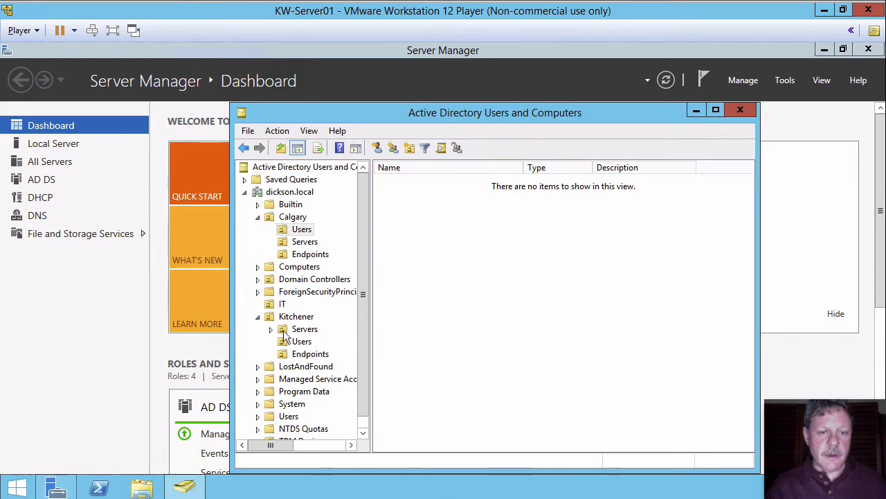
pyautogui.click(286, 341)
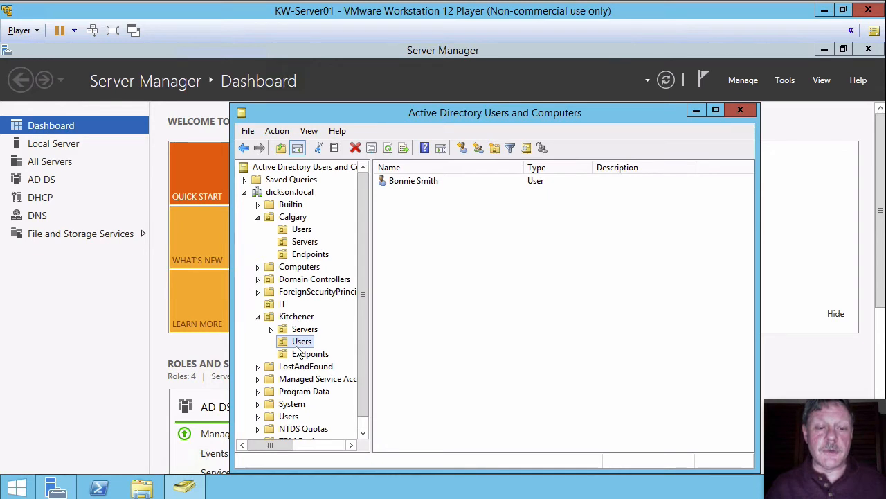
pyautogui.click(288, 235)
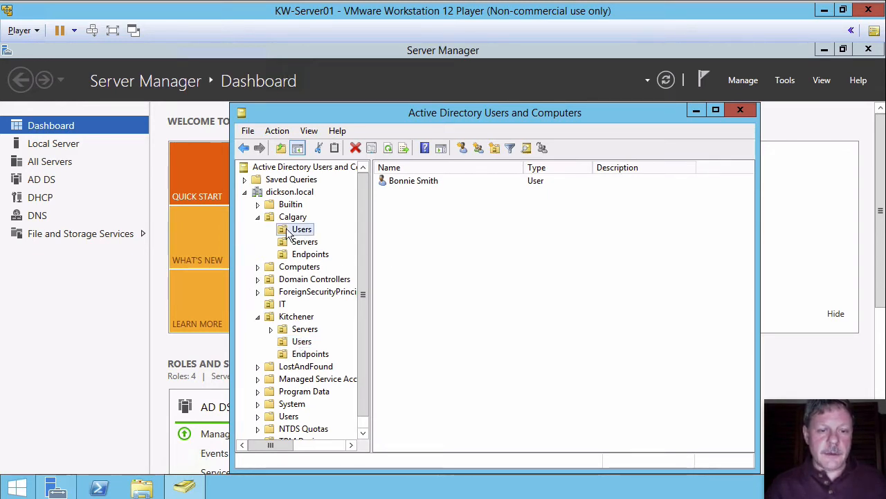
pyautogui.rightClick(287, 232)
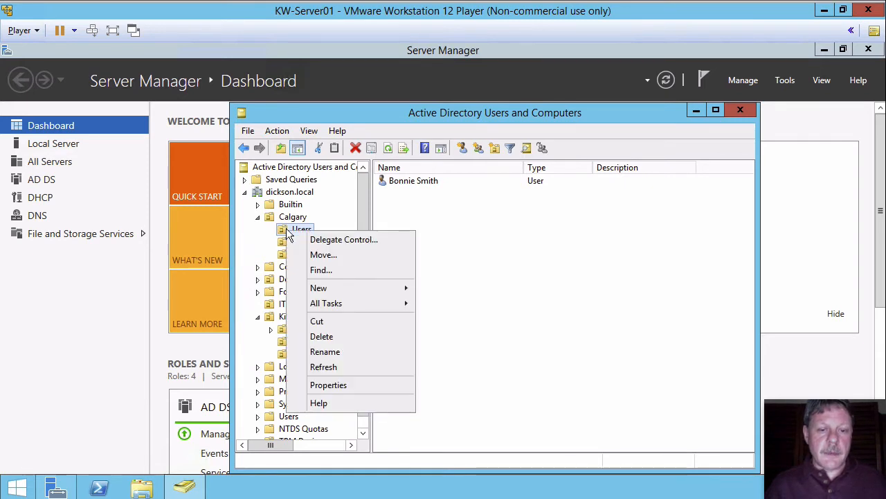
pyautogui.click(360, 241)
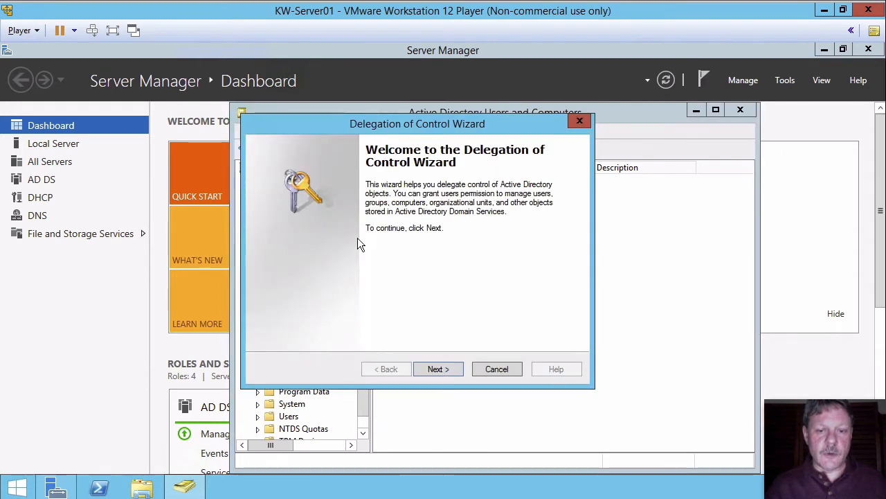
pyautogui.click(441, 366)
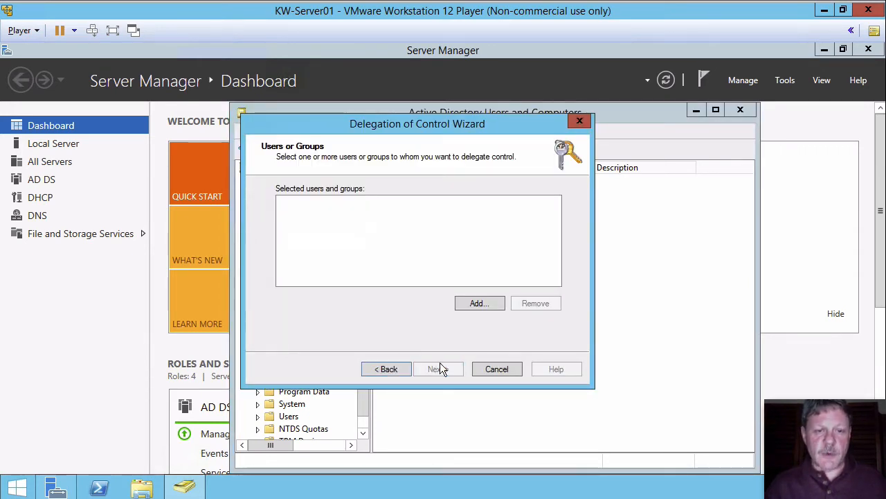
pyautogui.click(485, 302)
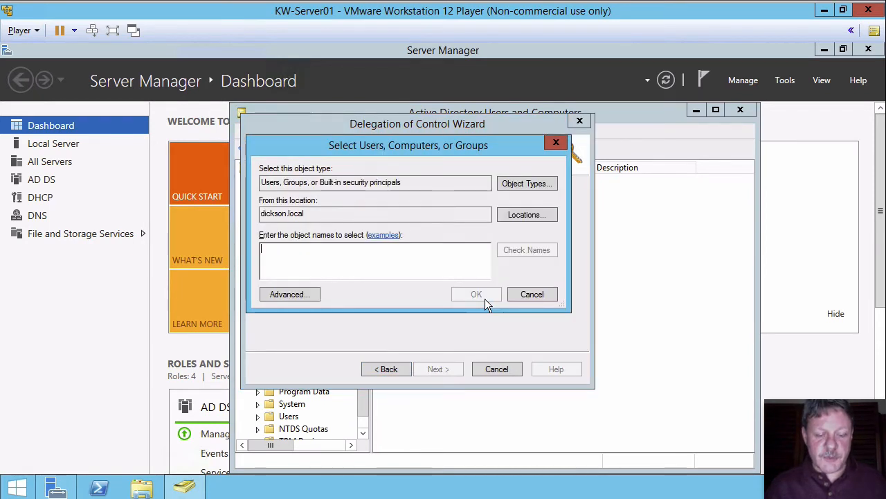
pyautogui.write('dom')
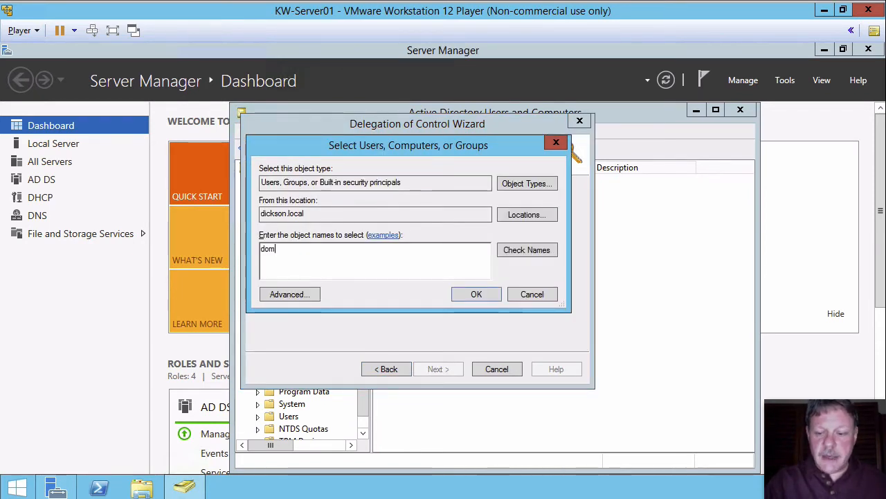
pyautogui.click(484, 299)
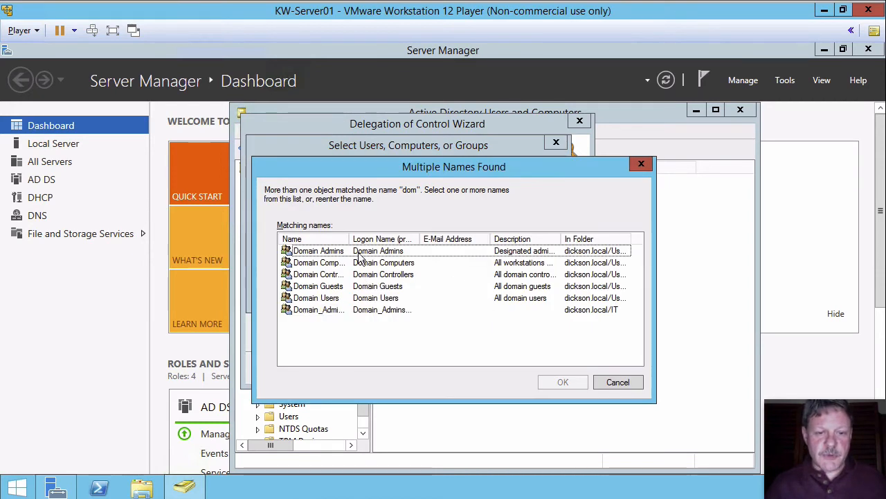
pyautogui.moveTo(351, 237); pyautogui.dragTo(412, 235)
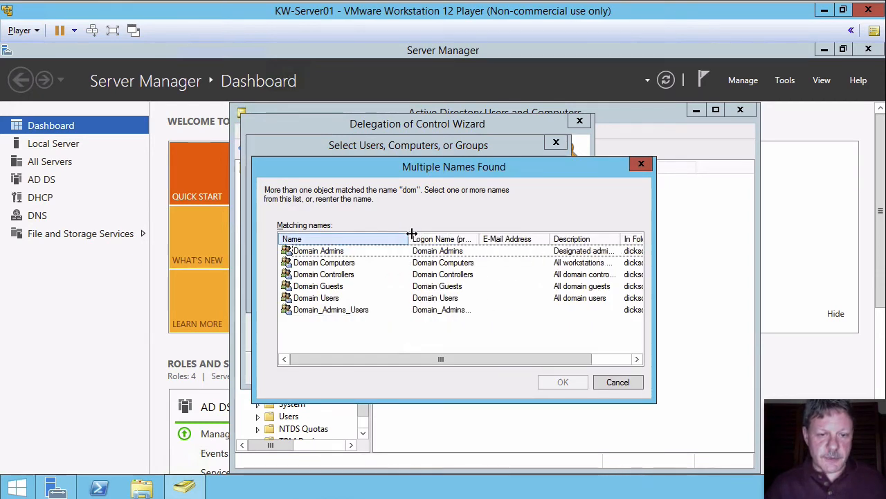
pyautogui.click(320, 308)
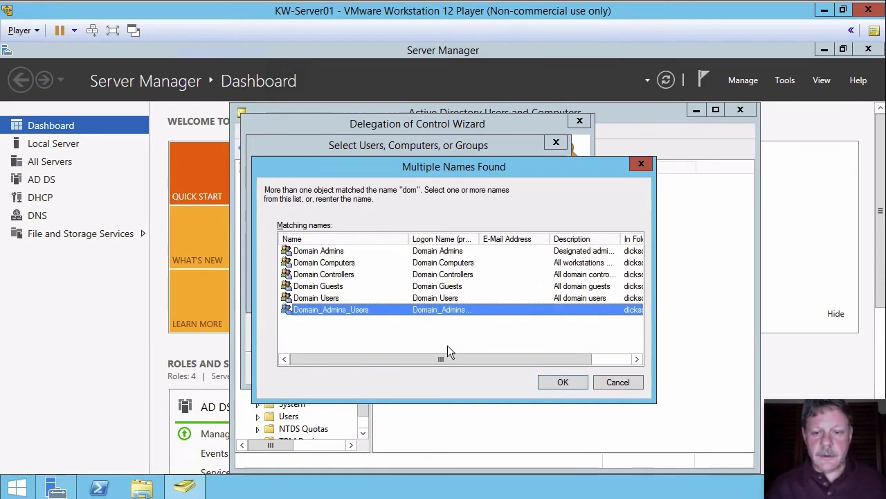
pyautogui.click(561, 383)
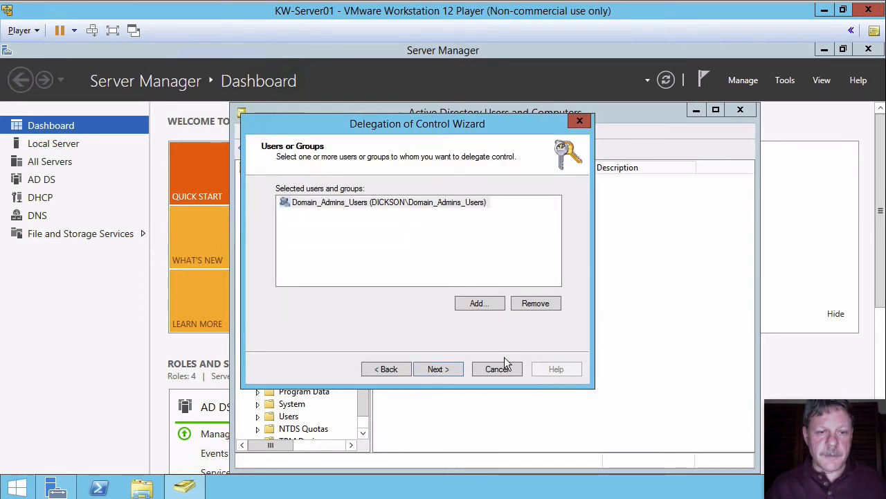
# Delegate creating, deleting and managing user accounts and groups, then finish the wizard.
pyautogui.click(449, 369)
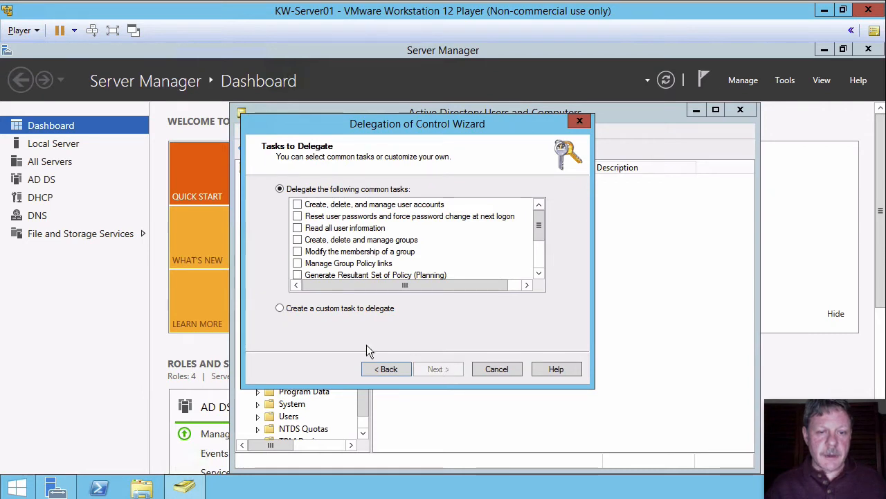
pyautogui.click(298, 206)
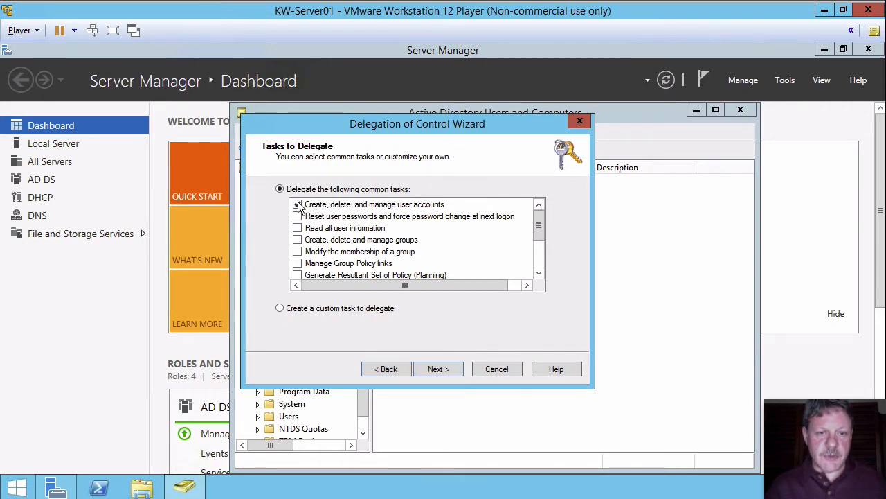
pyautogui.click(298, 239)
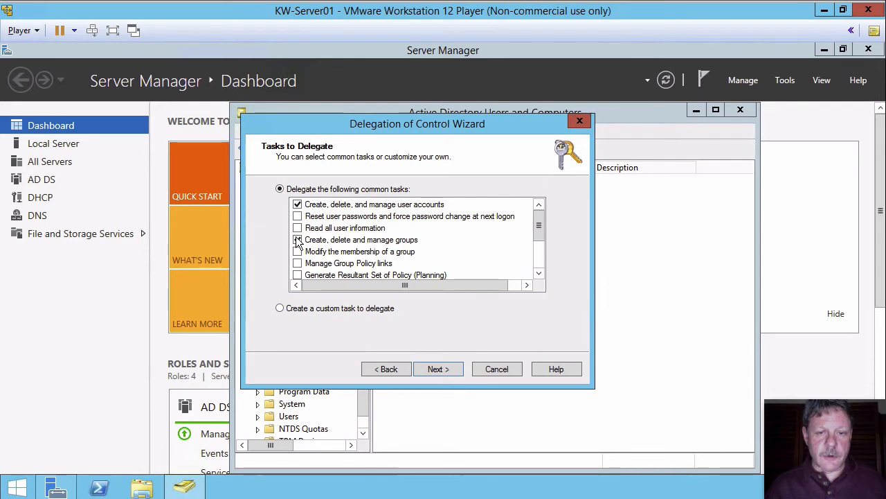
pyautogui.click(456, 370)
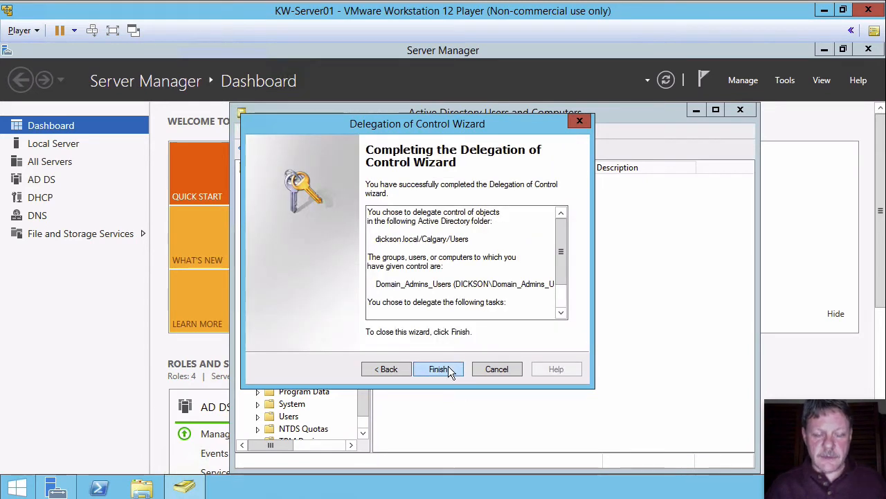
pyautogui.click(448, 367)
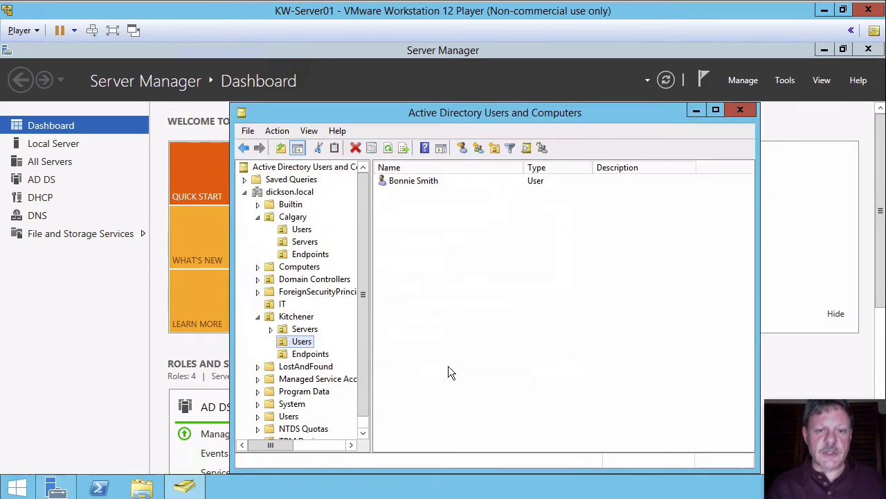
# Review the Calgary Users OU's advanced security permission entries for Domain_Admins_Users.
pyautogui.click(298, 229)
pyautogui.rightClick(287, 231)
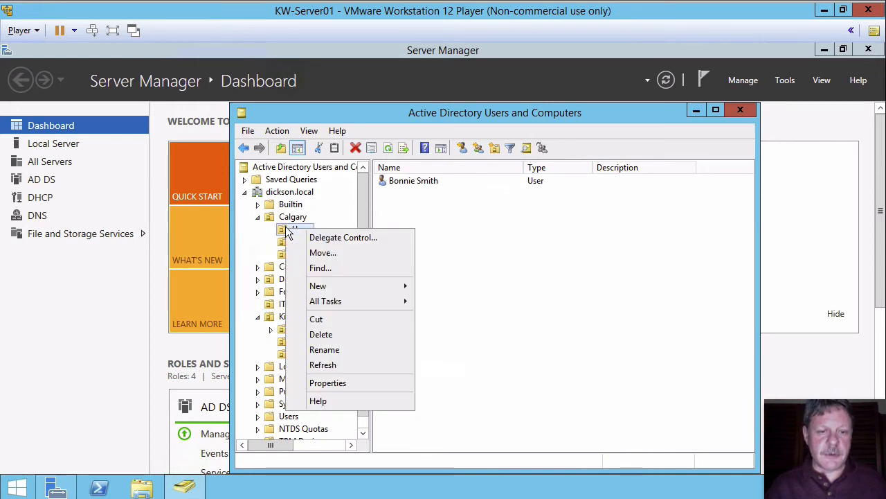
pyautogui.click(328, 383)
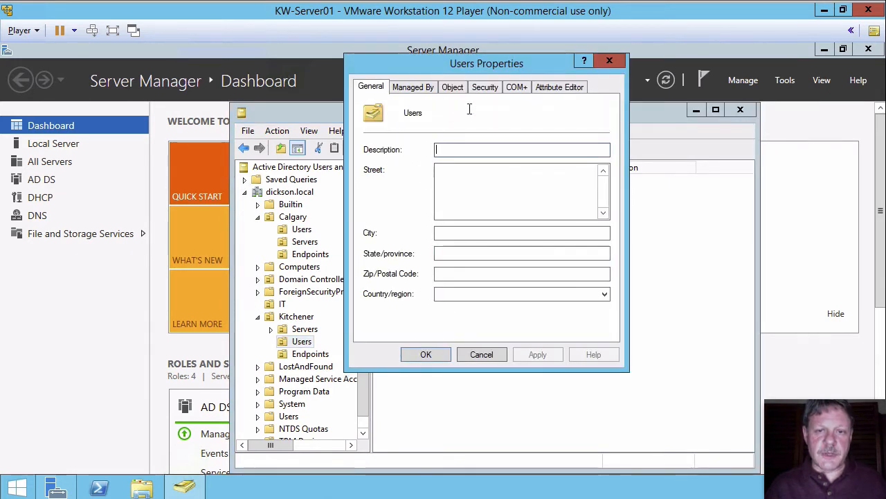
pyautogui.click(487, 89)
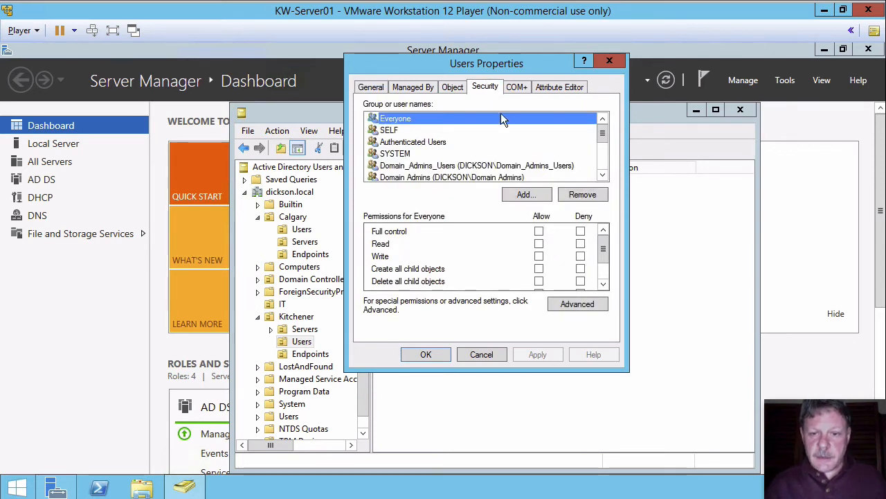
pyautogui.click(572, 299)
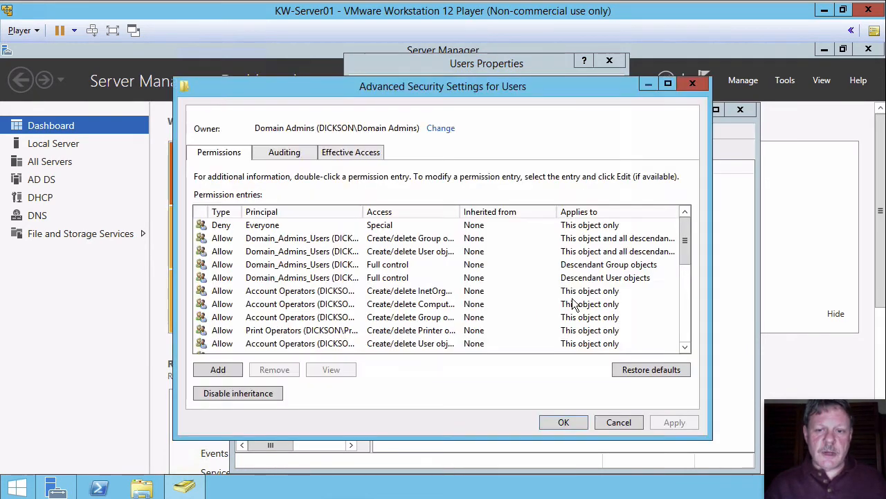
pyautogui.click(310, 212)
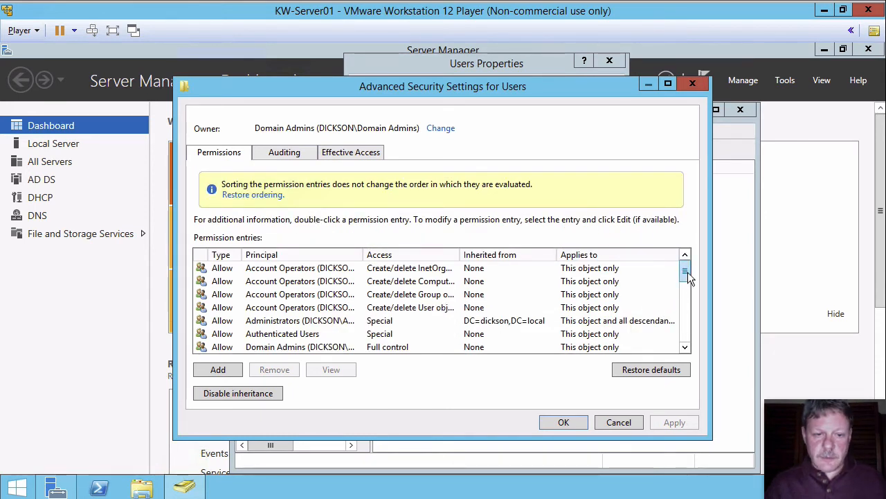
pyautogui.moveTo(689, 277); pyautogui.dragTo(689, 298)
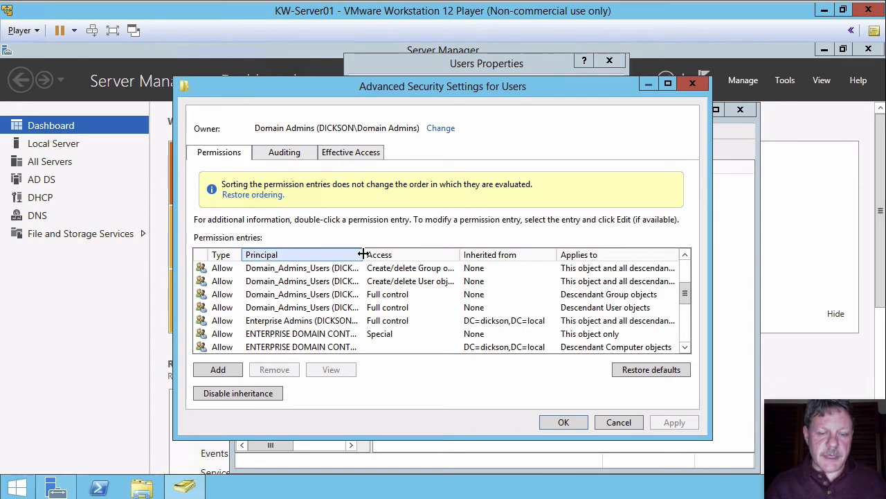
pyautogui.moveTo(363, 254); pyautogui.dragTo(383, 254)
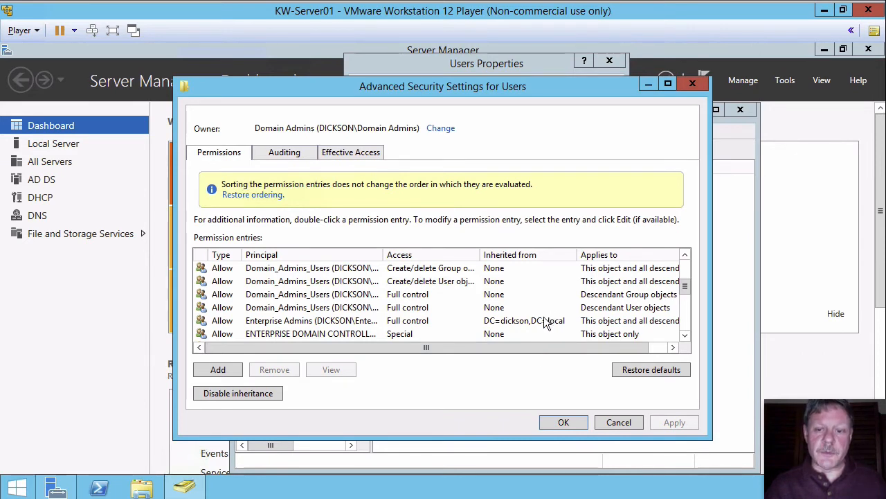
pyautogui.click(563, 421)
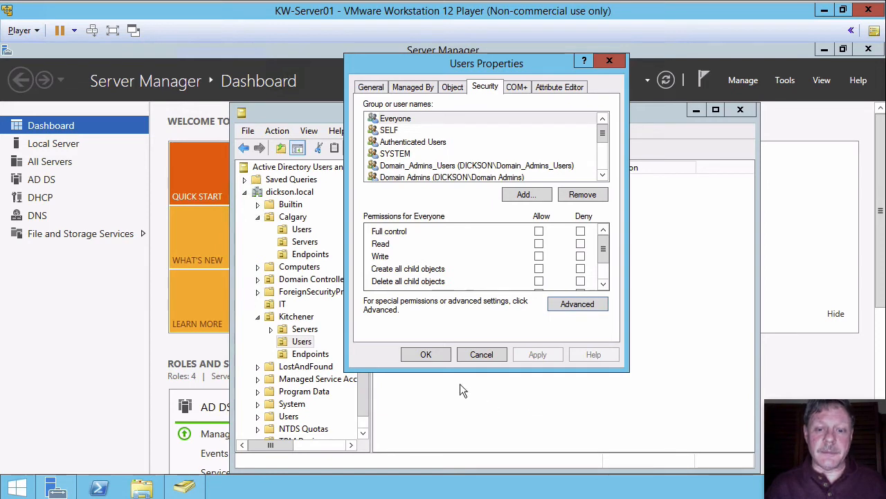
pyautogui.click(427, 355)
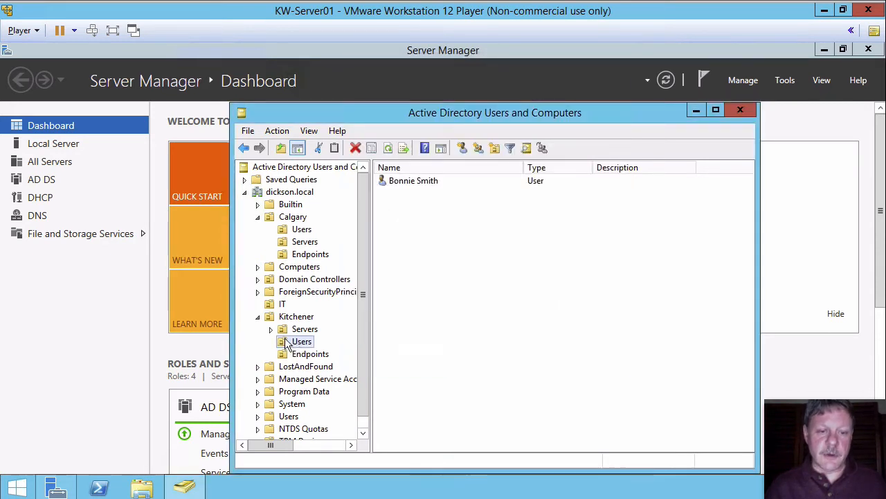
# Start delegating control of the Kitchener Users OU and add Domain_Admins_Users as the delegate.
pyautogui.rightClick(287, 344)
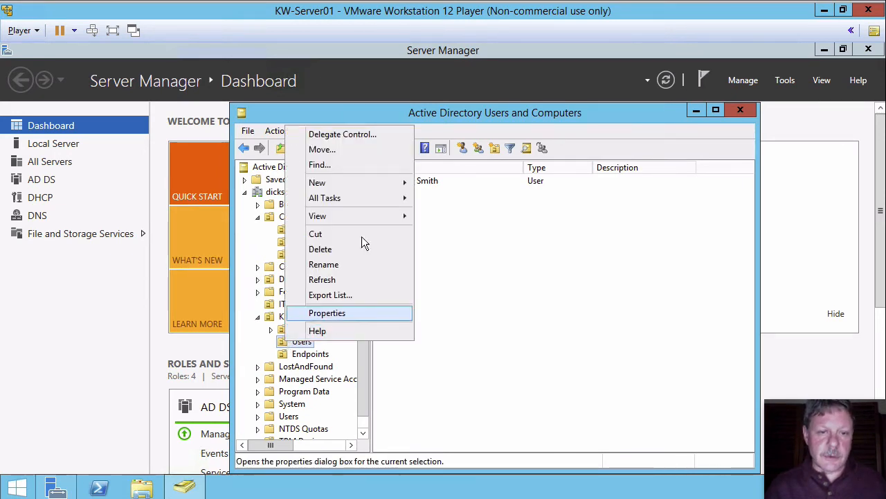
pyautogui.click(374, 133)
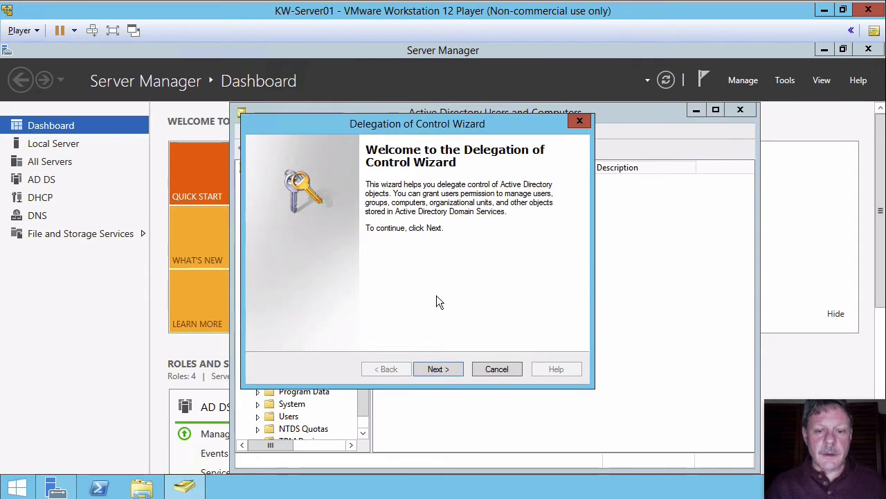
pyautogui.click(429, 367)
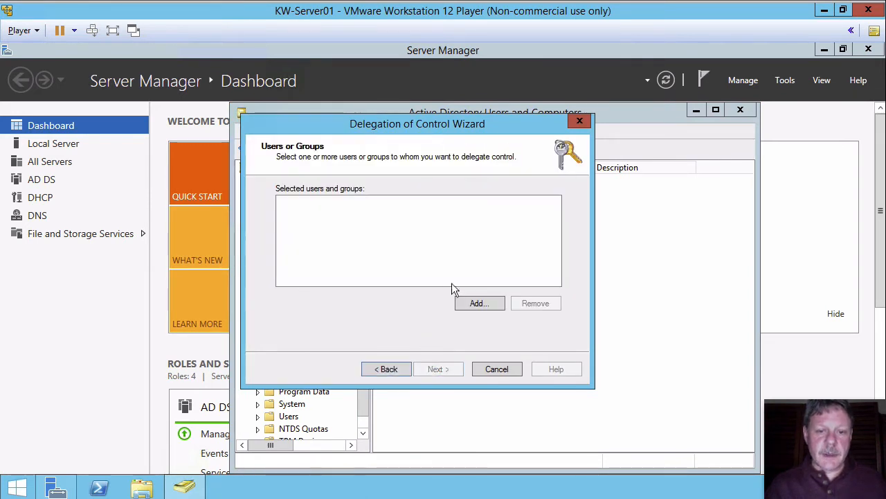
pyautogui.click(468, 298)
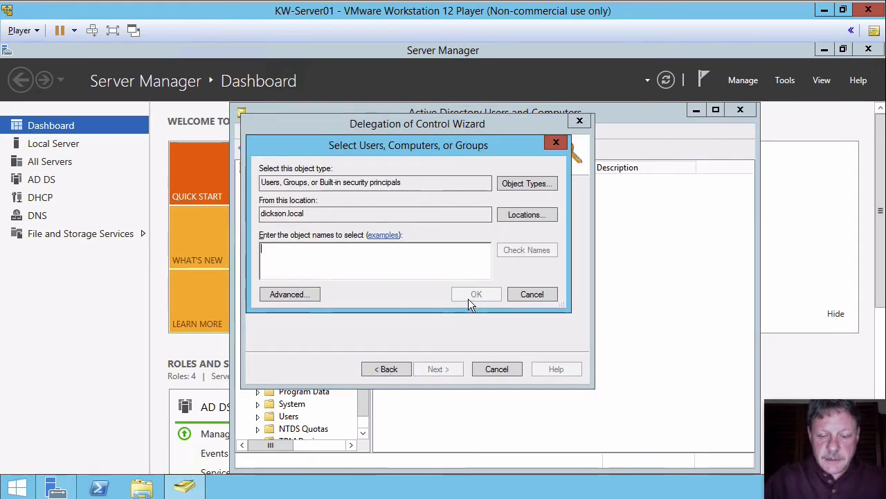
pyautogui.write('dom')
pyautogui.click(468, 298)
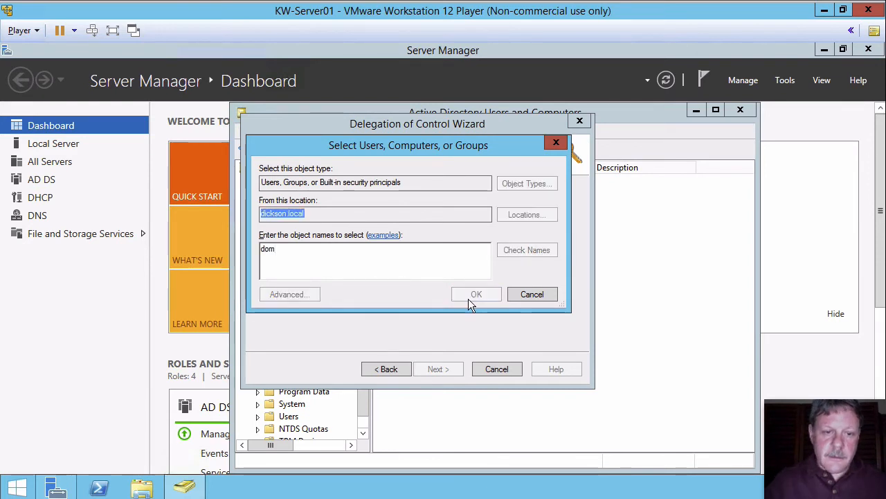
pyautogui.moveTo(350, 239); pyautogui.dragTo(400, 239)
pyautogui.click(333, 310)
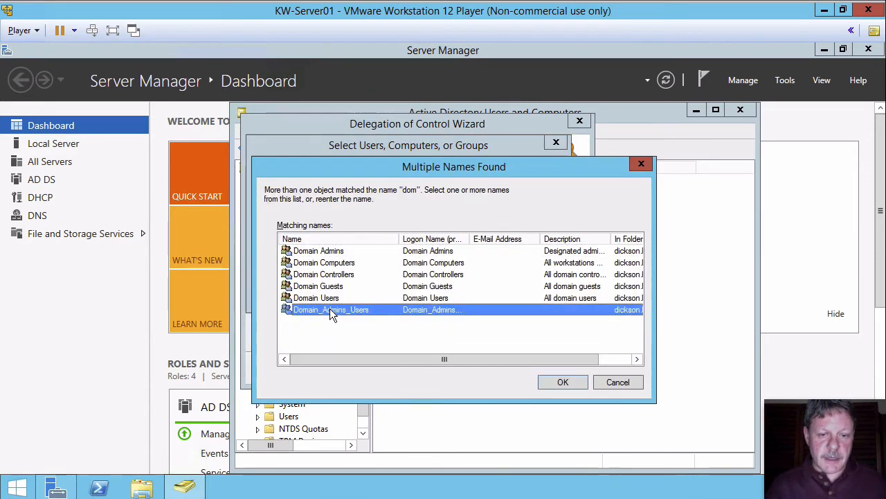
pyautogui.click(563, 383)
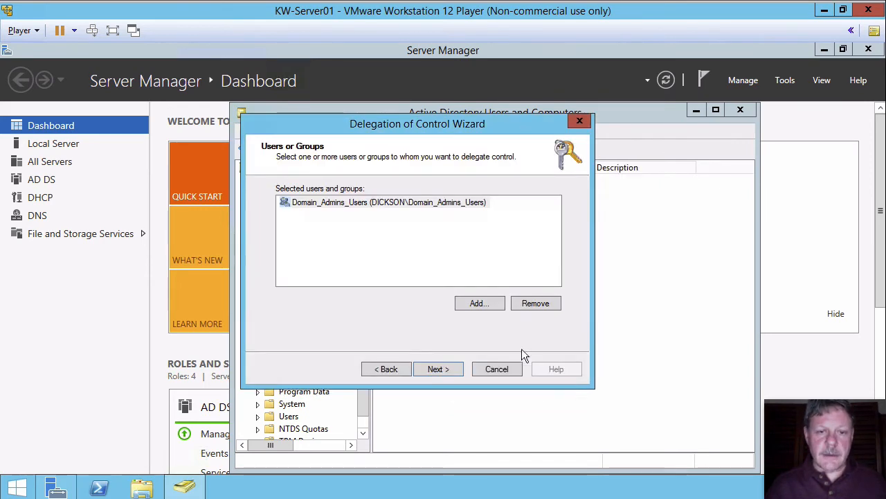
# Delegate creating, deleting and managing user accounts and groups on the Kitchener Users OU, then finish the wizard.
pyautogui.click(446, 368)
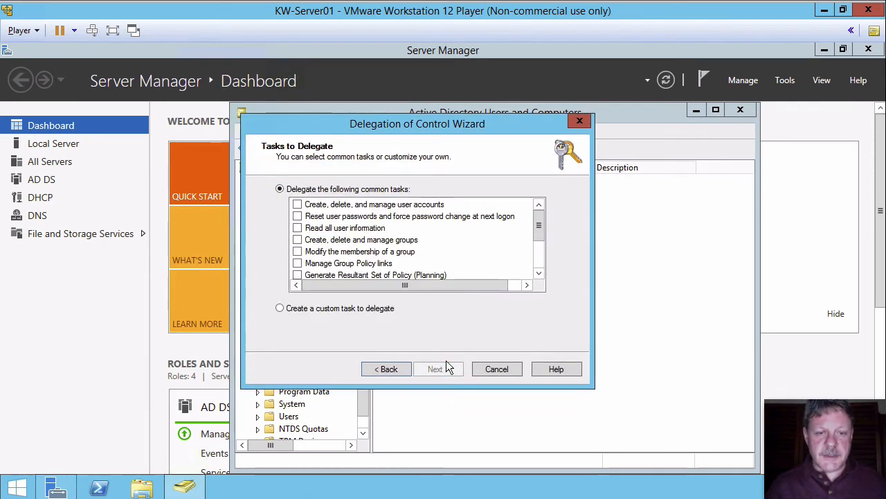
pyautogui.click(297, 205)
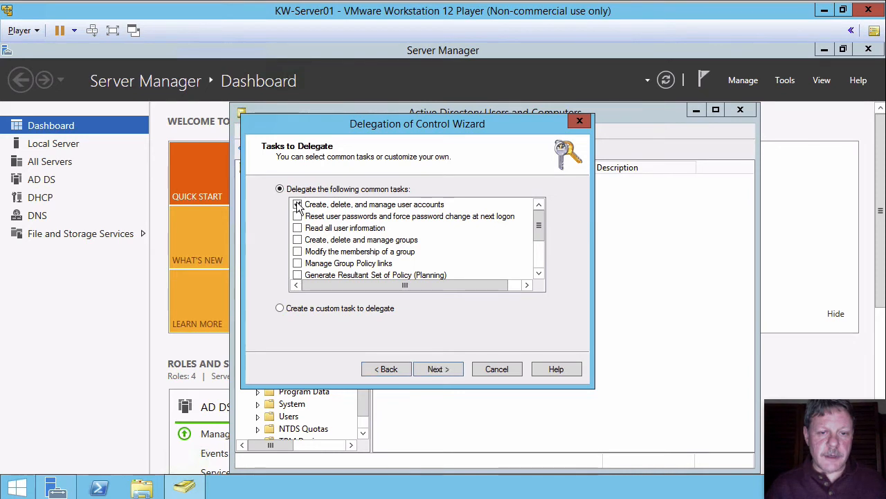
pyautogui.click(298, 240)
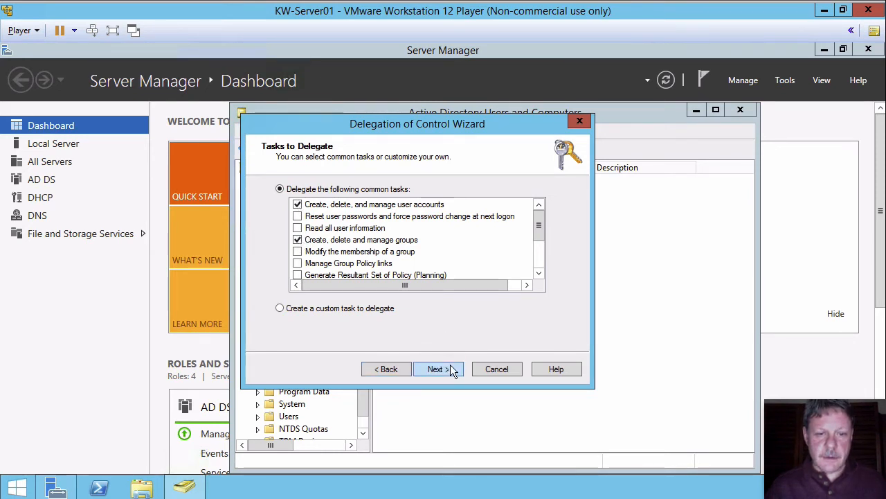
pyautogui.click(451, 365)
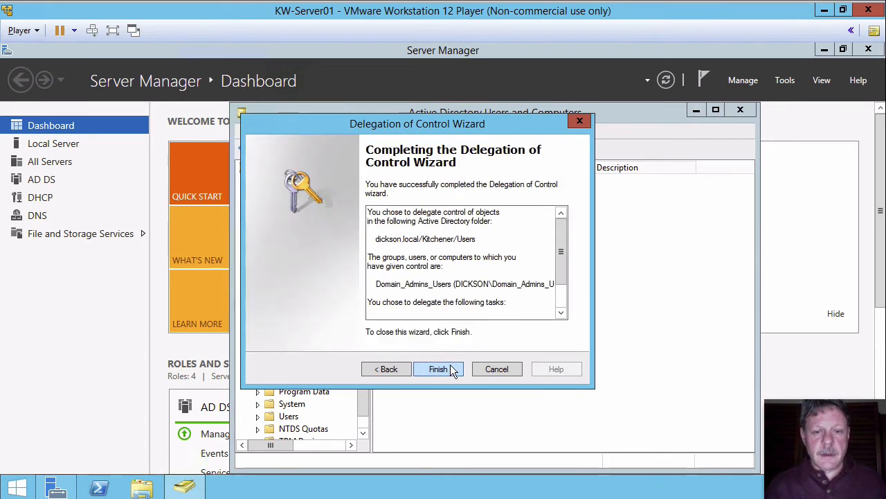
pyautogui.click(448, 367)
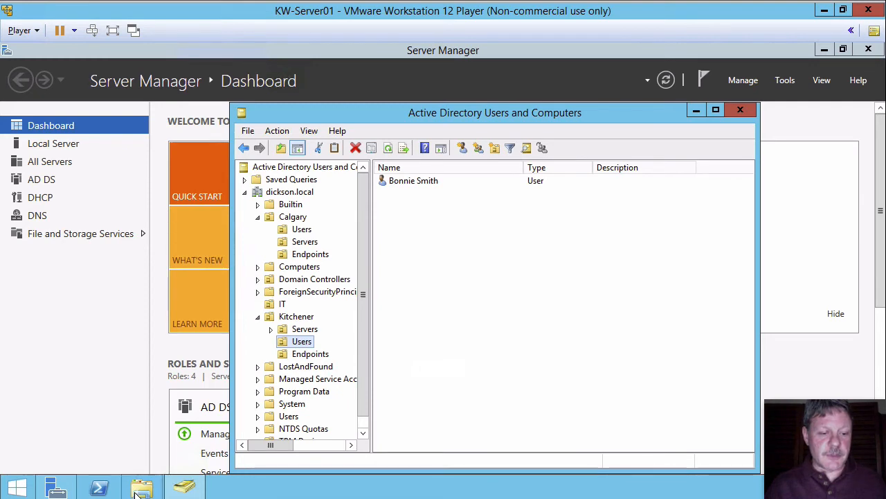
# Switch to the KW-Server02 virtual machine and unlock it by entering the account password.
pyautogui.moveTo(224, 481)
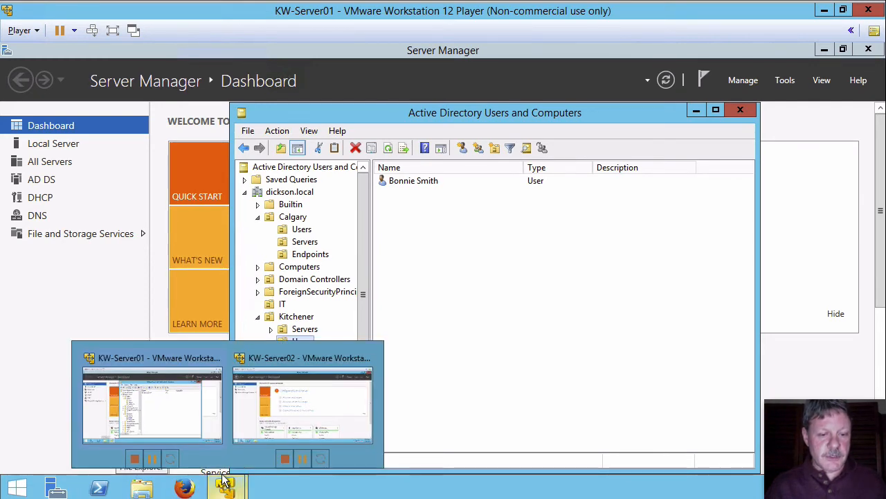
pyautogui.click(275, 423)
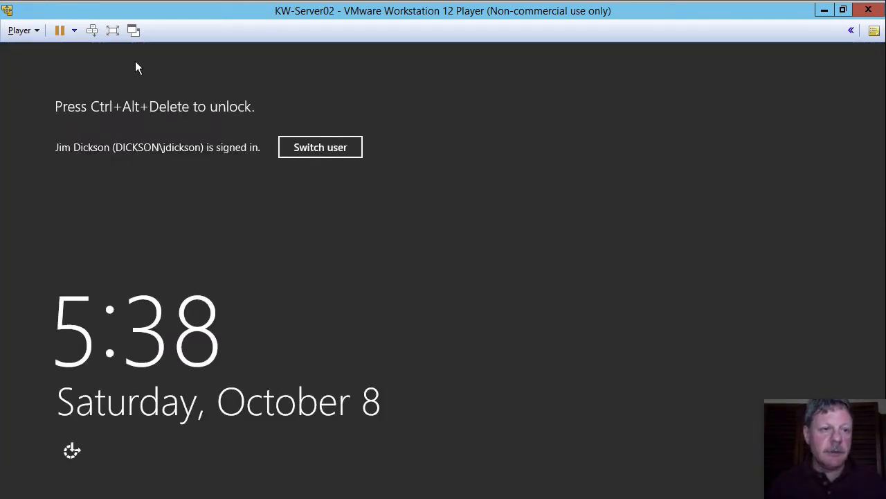
pyautogui.click(93, 32)
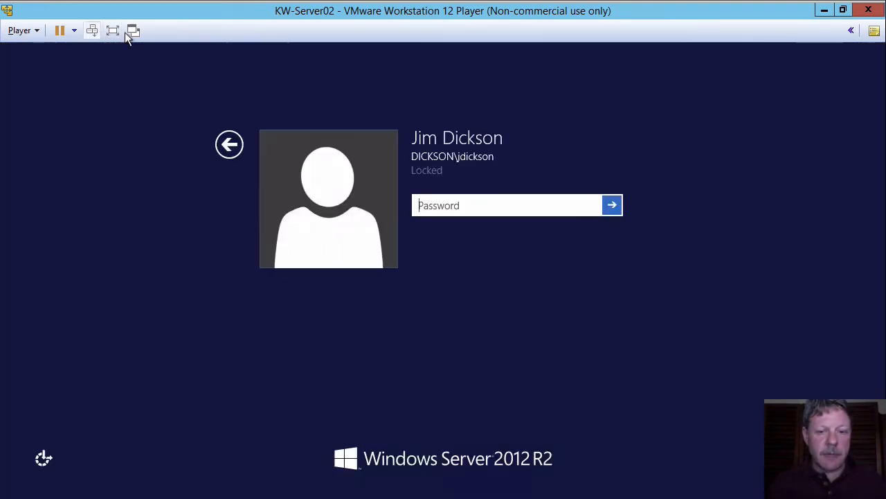
pyautogui.write('•••••')
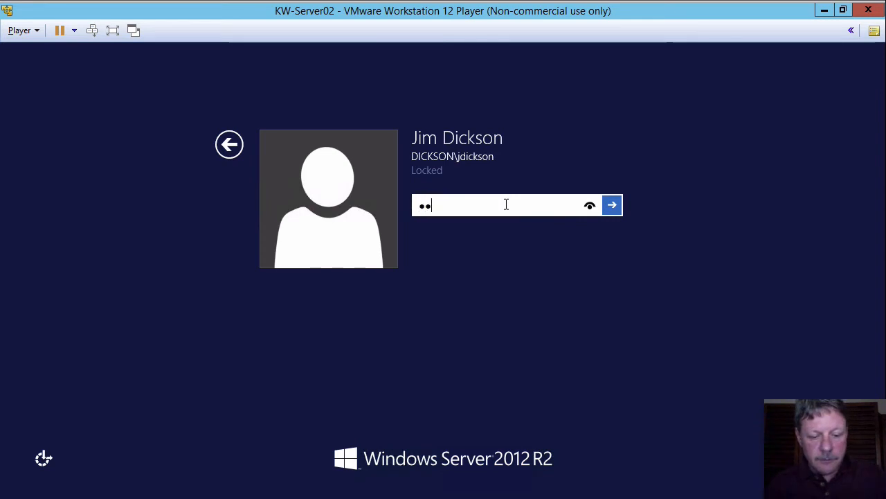
pyautogui.write('•••')
pyautogui.press('Return')
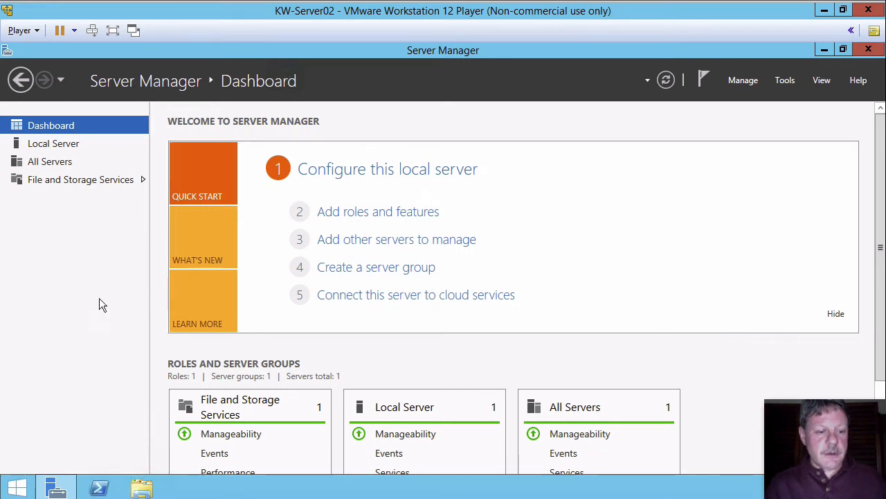
# Open Computer Management and browse the local Users and Groups folders under Local Users and Groups.
pyautogui.click(19, 487)
pyautogui.rightClick(18, 487)
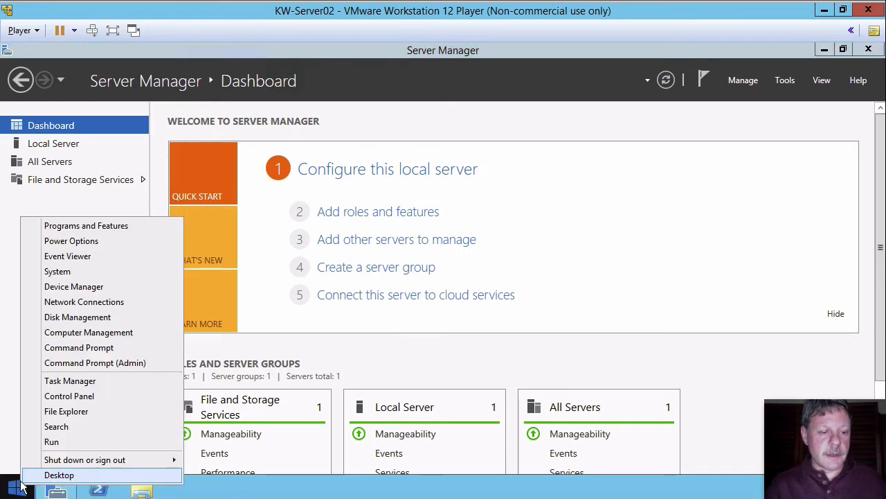
pyautogui.click(103, 333)
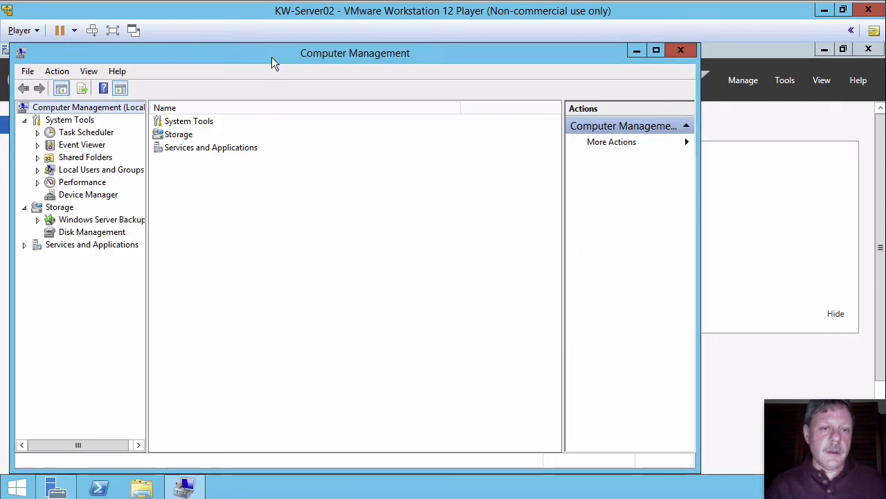
pyautogui.moveTo(274, 54); pyautogui.dragTo(337, 55)
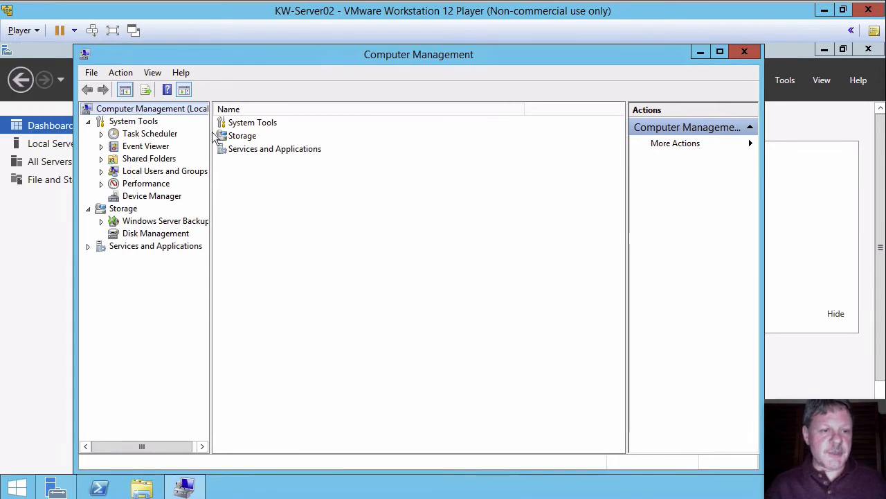
pyautogui.click(101, 171)
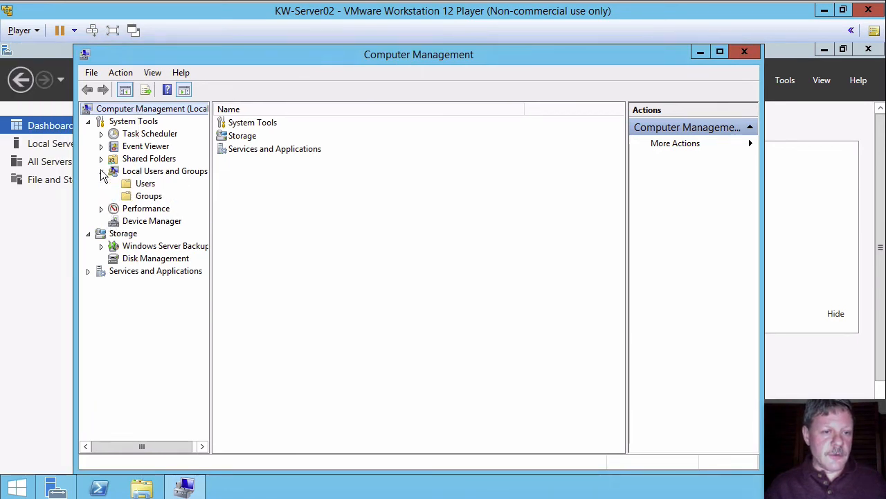
pyautogui.click(142, 184)
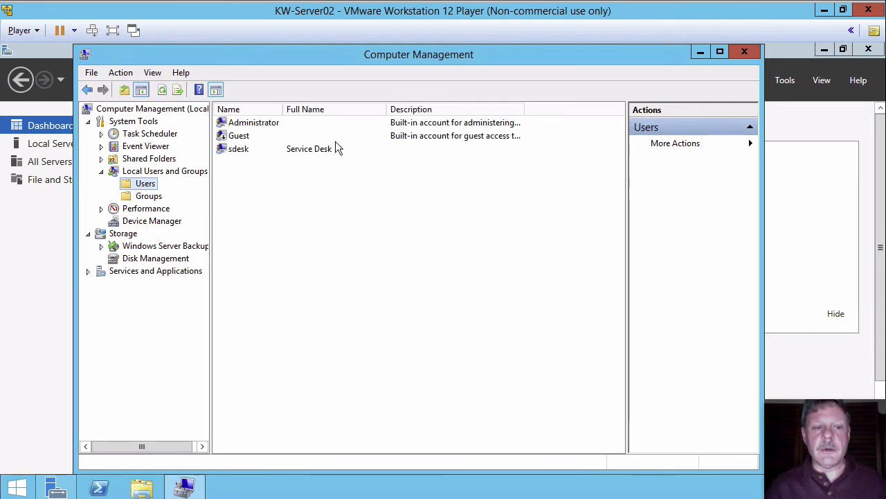
pyautogui.click(146, 196)
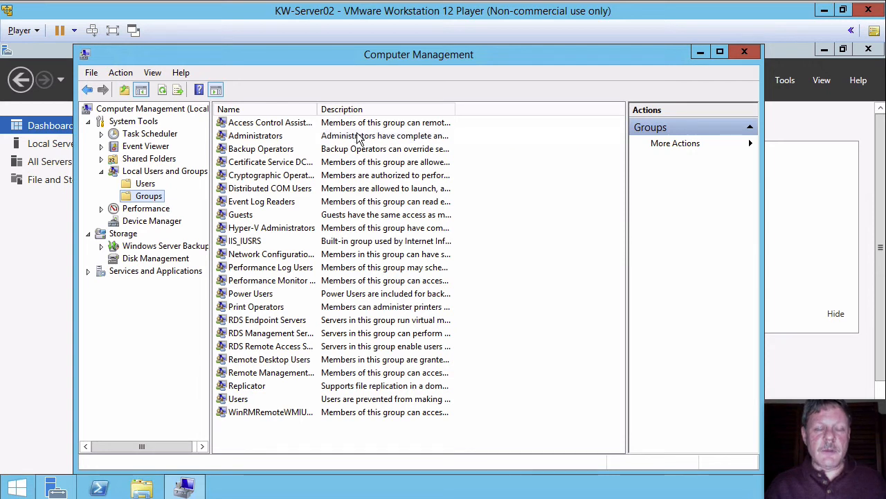
# Add the domain group Local_Admins_Servers as a member of the local Administrators group.
pyautogui.rightClick(264, 137)
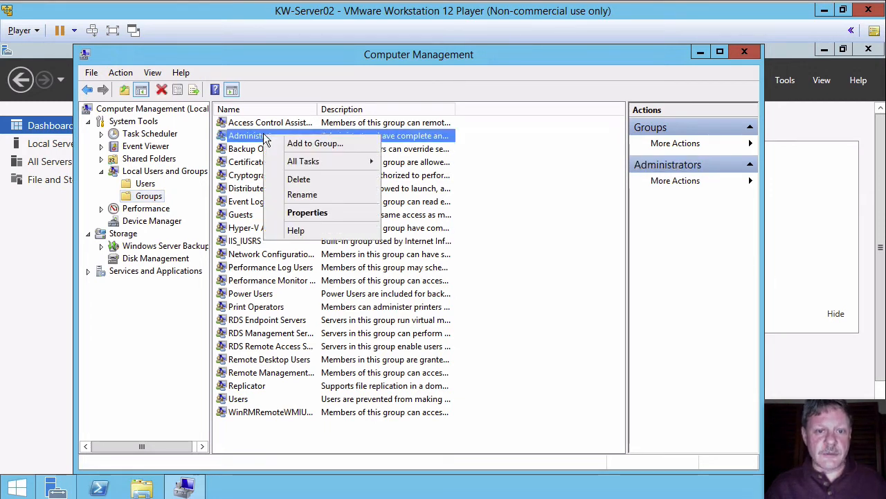
pyautogui.click(307, 214)
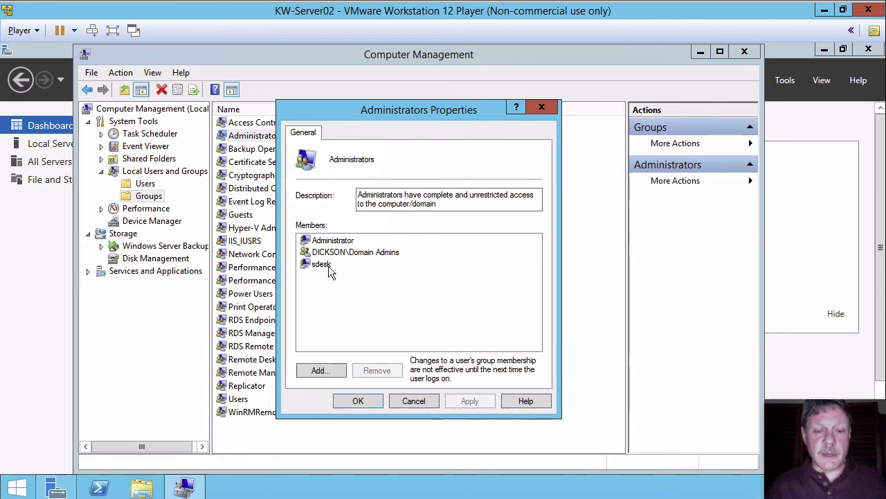
pyautogui.click(322, 369)
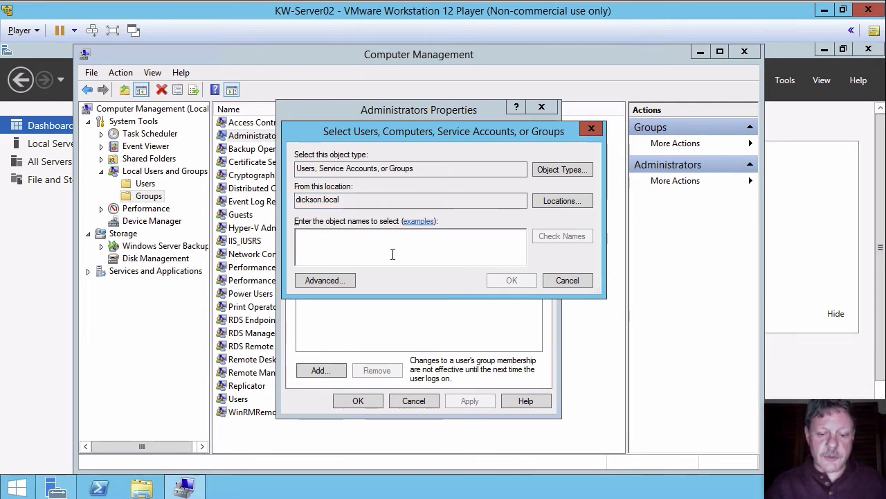
pyautogui.write('loc')
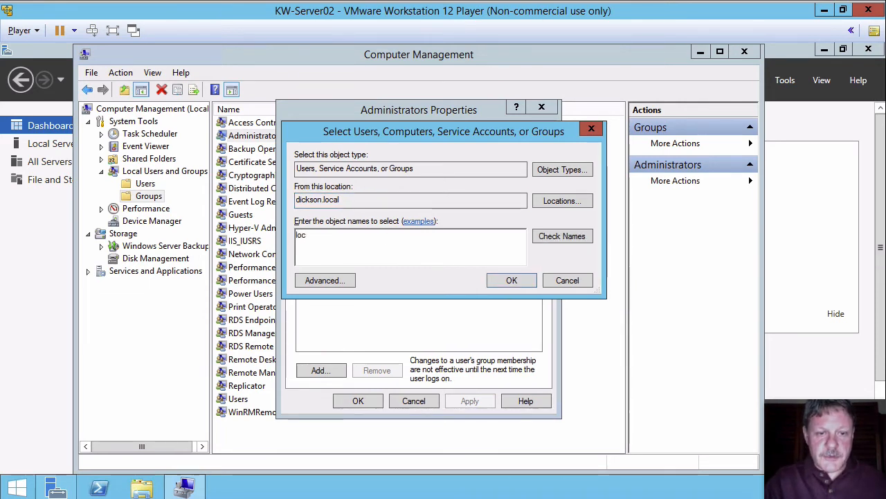
pyautogui.press('Return')
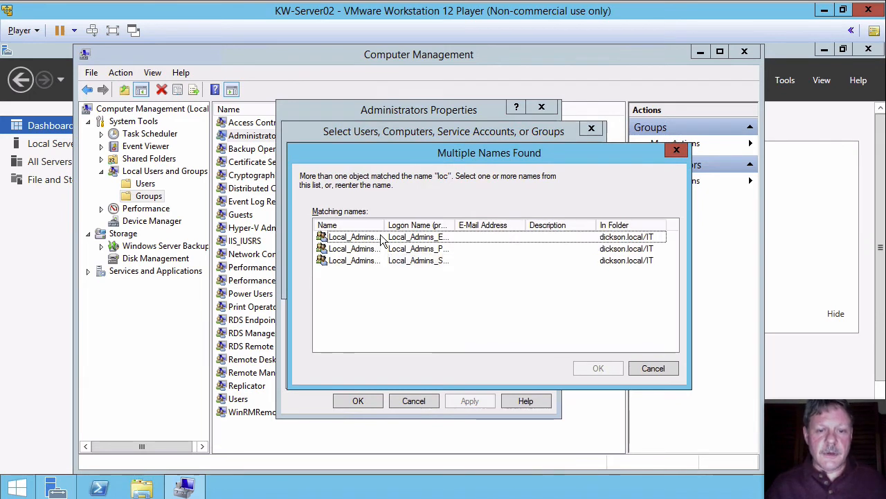
pyautogui.moveTo(385, 225); pyautogui.dragTo(432, 225)
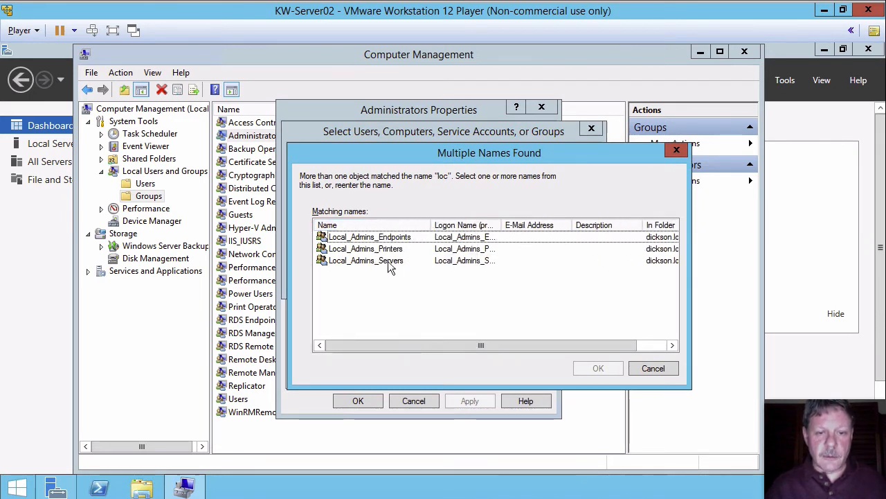
pyautogui.click(326, 262)
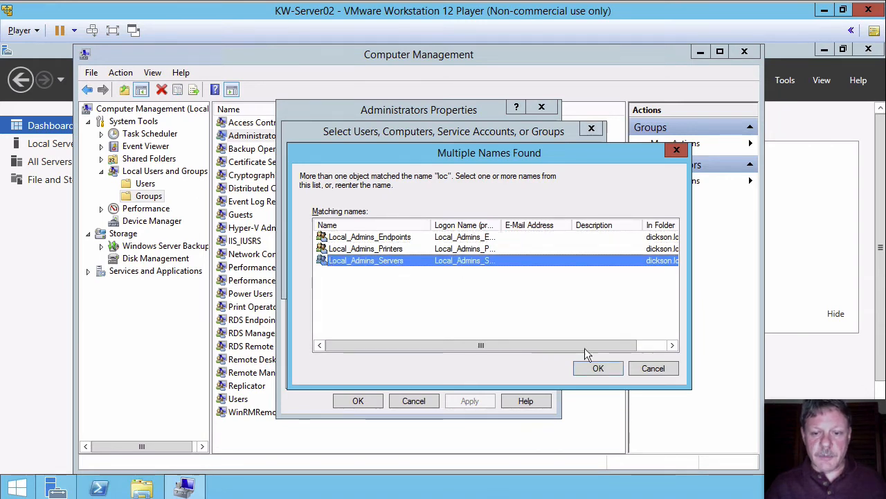
pyautogui.click(590, 368)
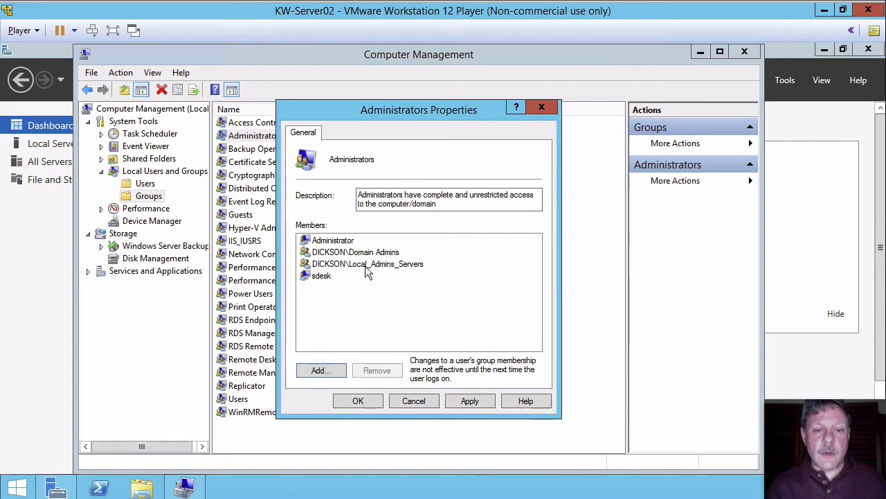
pyautogui.click(338, 270)
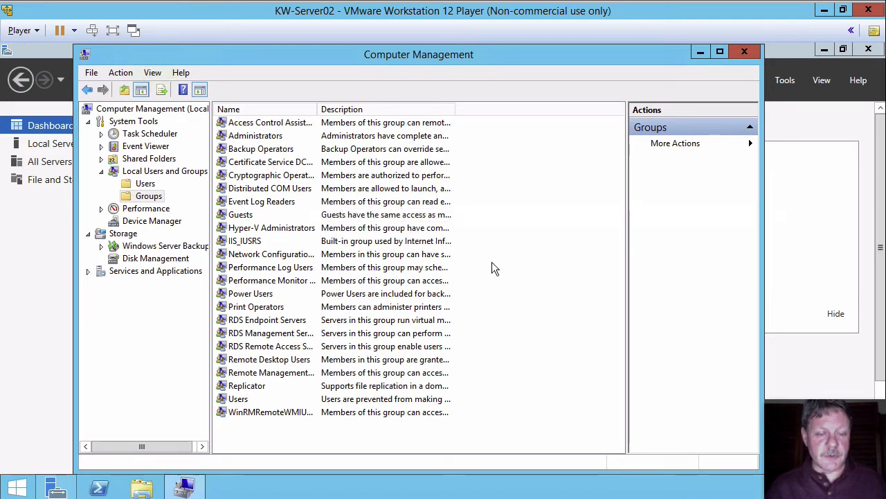
# Add the domain group Local_Admins_Printers as a member of the local Print Operators group.
pyautogui.click(254, 307)
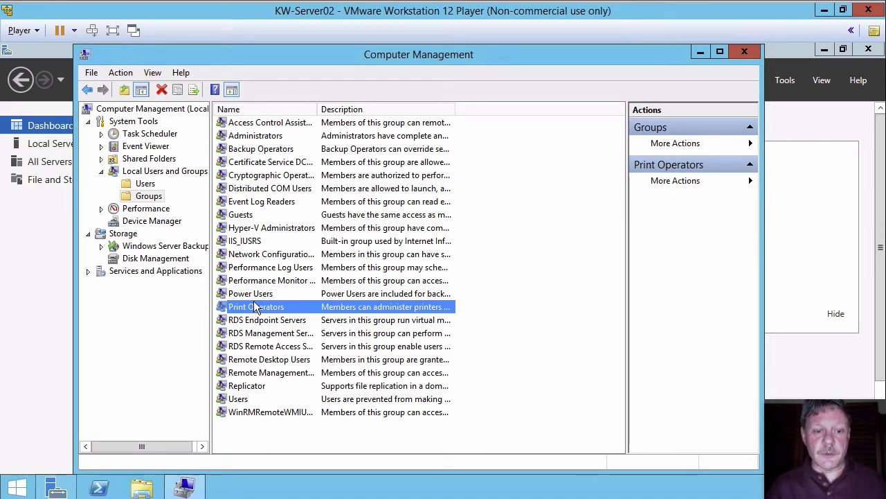
pyautogui.rightClick(246, 310)
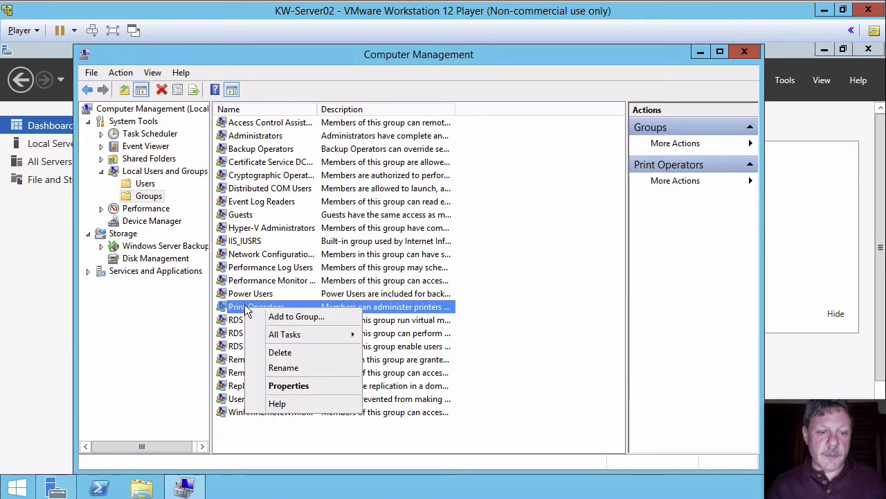
pyautogui.click(291, 385)
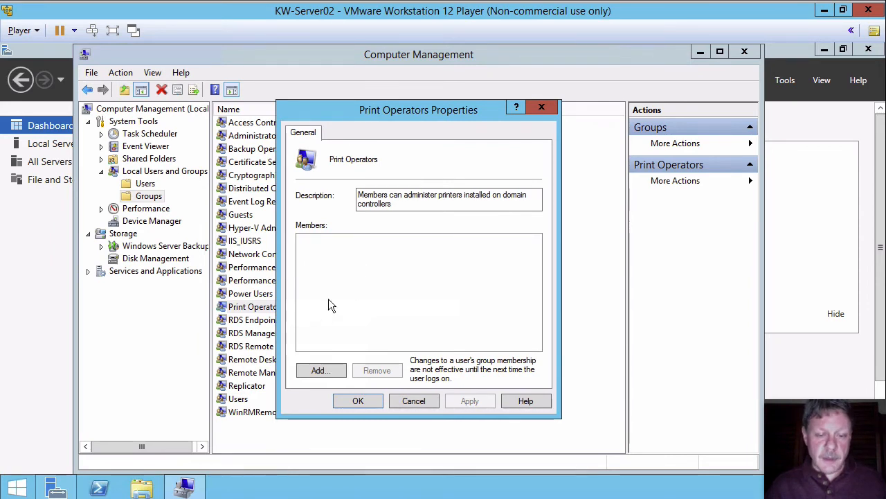
pyautogui.click(321, 370)
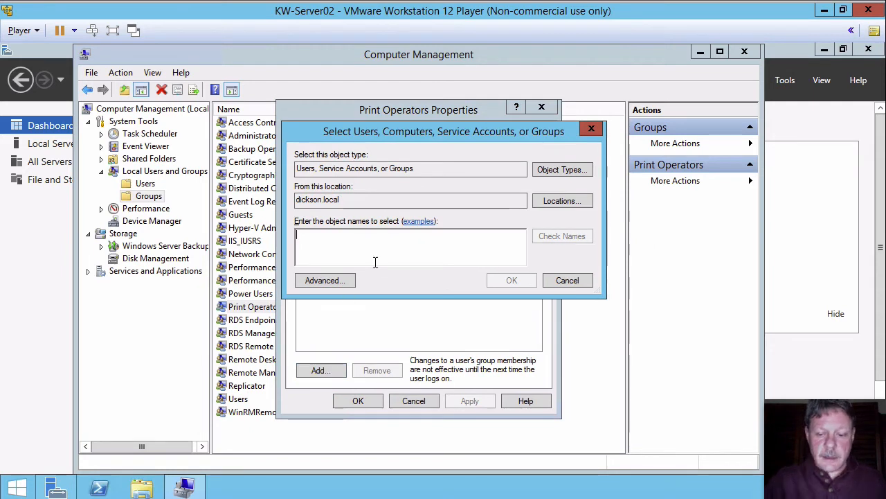
pyautogui.write('loc')
pyautogui.press('Return')
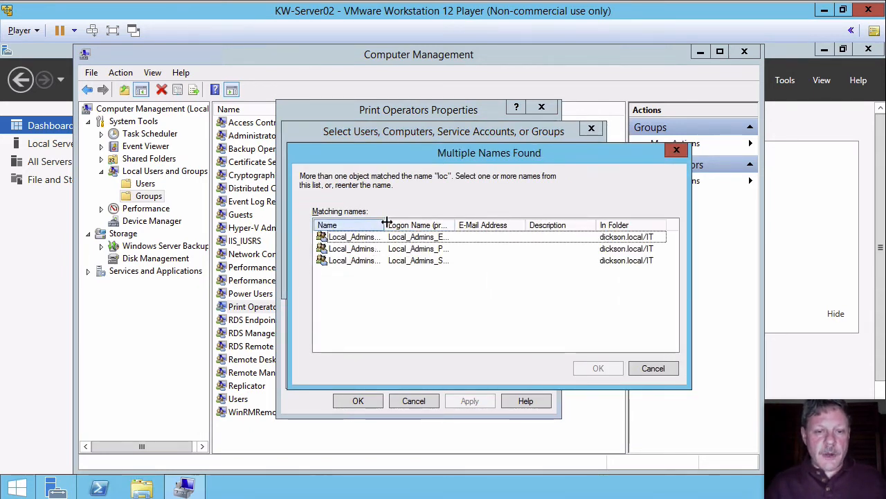
pyautogui.moveTo(399, 221); pyautogui.dragTo(441, 223)
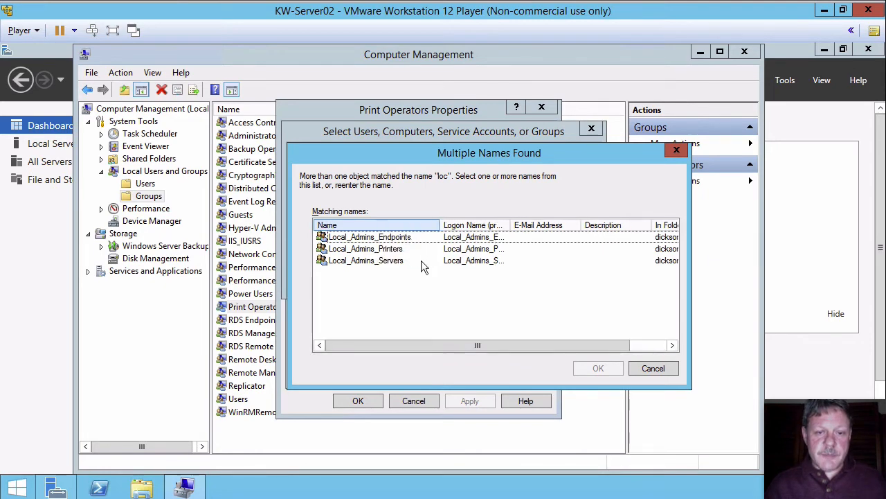
pyautogui.click(360, 249)
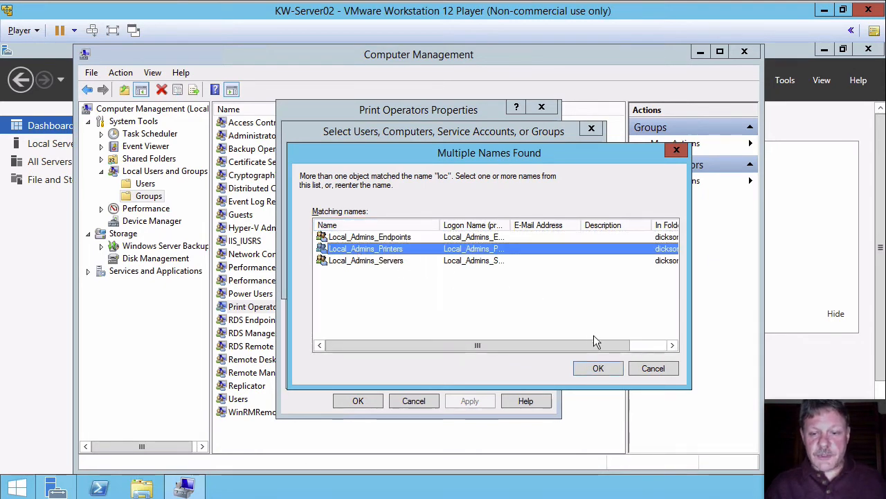
pyautogui.click(597, 369)
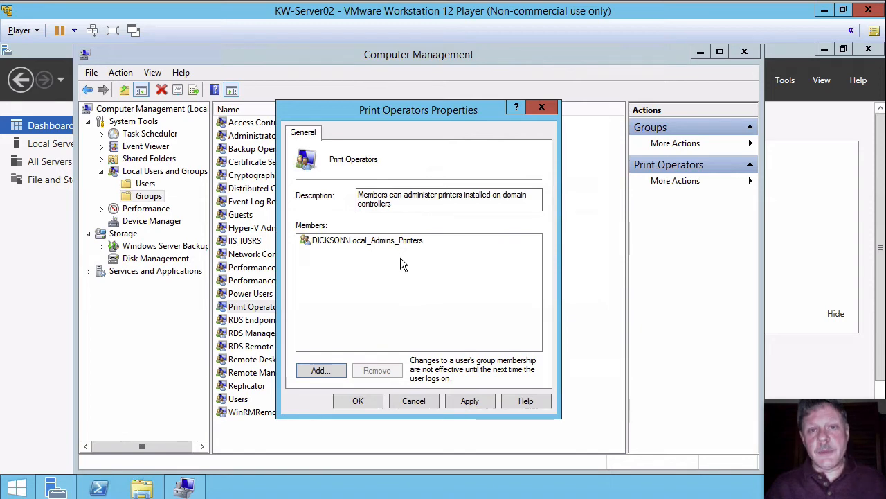
pyautogui.click(358, 401)
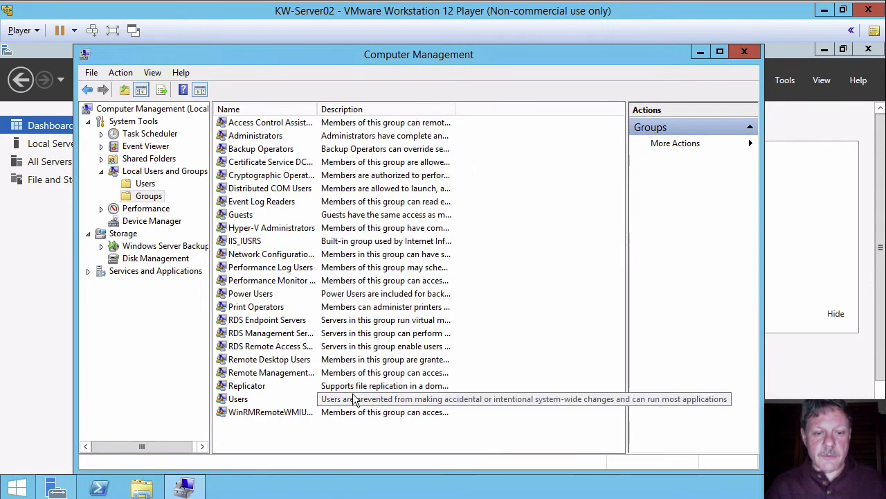
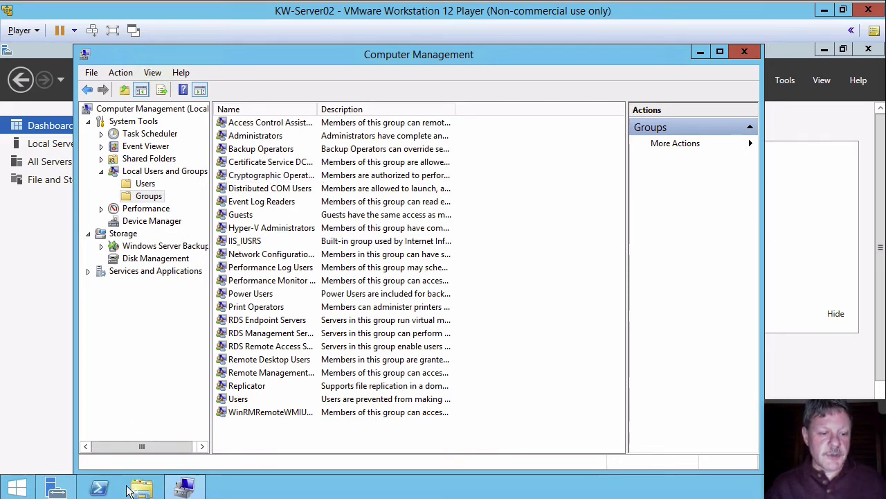
# Switch to the KW-Server01 virtual machine and bring up Active Directory Users and Computers.
pyautogui.moveTo(119, 494)
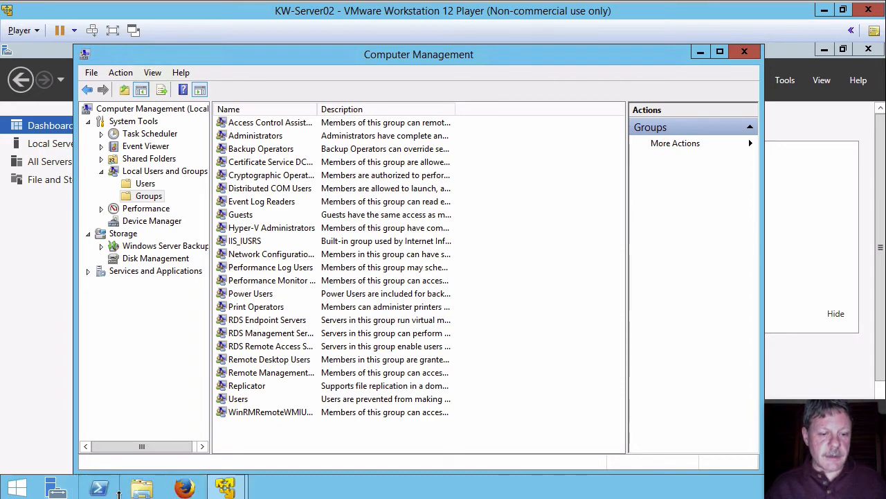
pyautogui.click(225, 487)
pyautogui.click(157, 401)
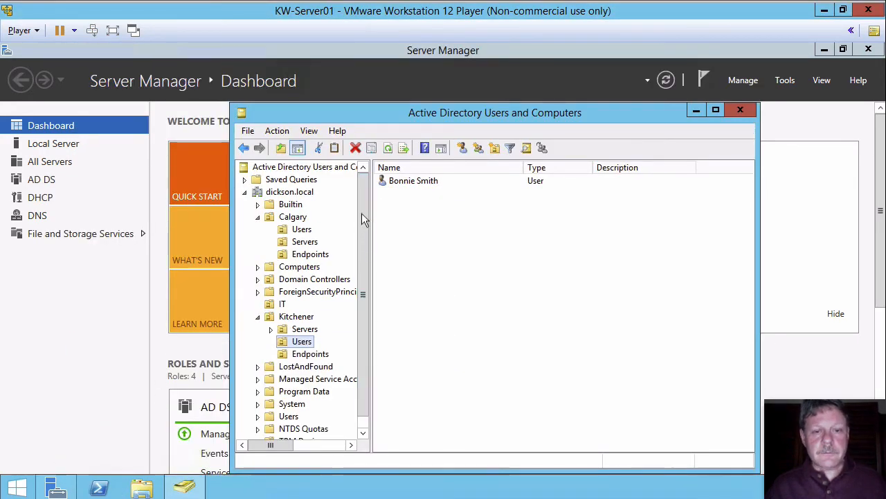
# Add the domain group Local_Admins_Servers as a member of the Builtin Server Operators group.
pyautogui.click(290, 205)
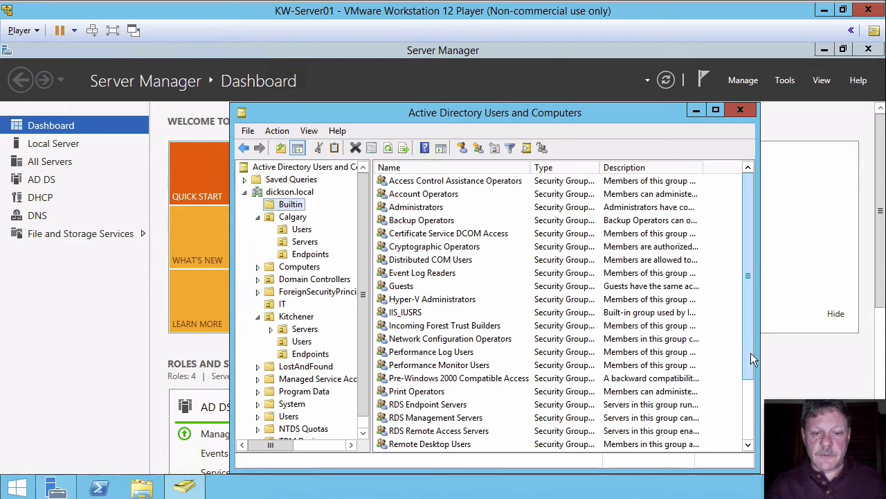
pyautogui.moveTo(751, 352); pyautogui.dragTo(752, 396)
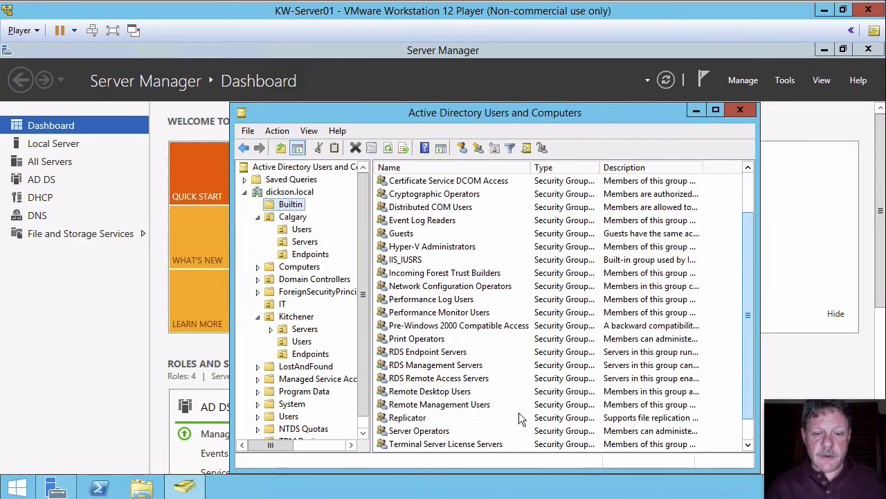
pyautogui.click(432, 428)
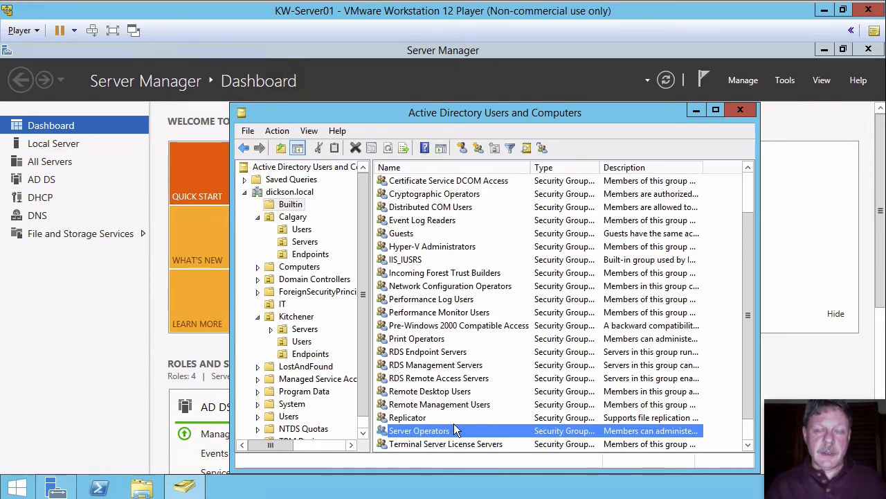
pyautogui.rightClick(400, 430)
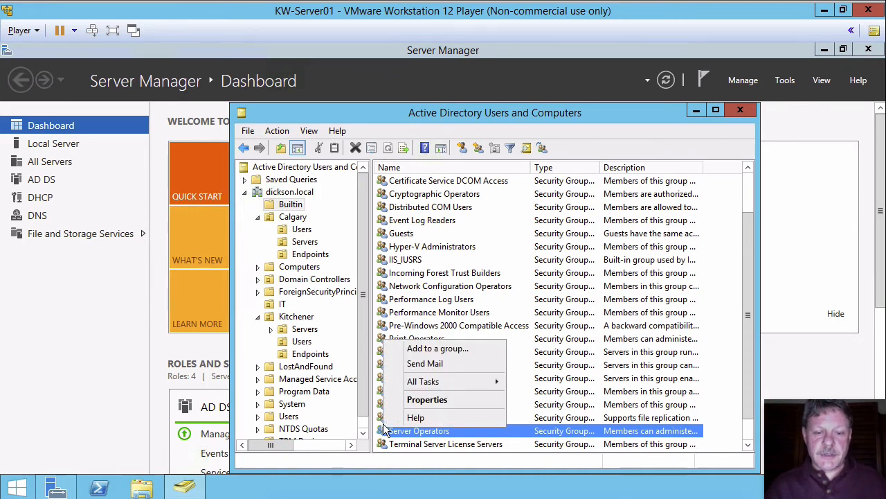
pyautogui.click(428, 400)
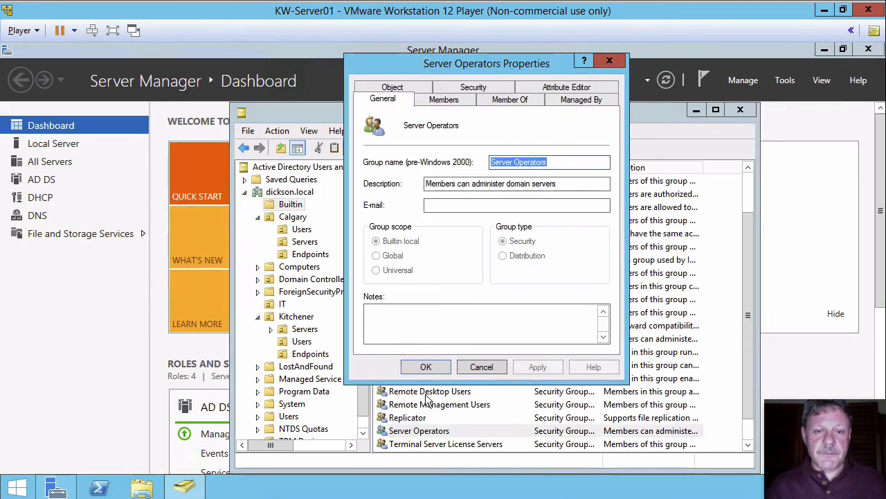
pyautogui.click(461, 100)
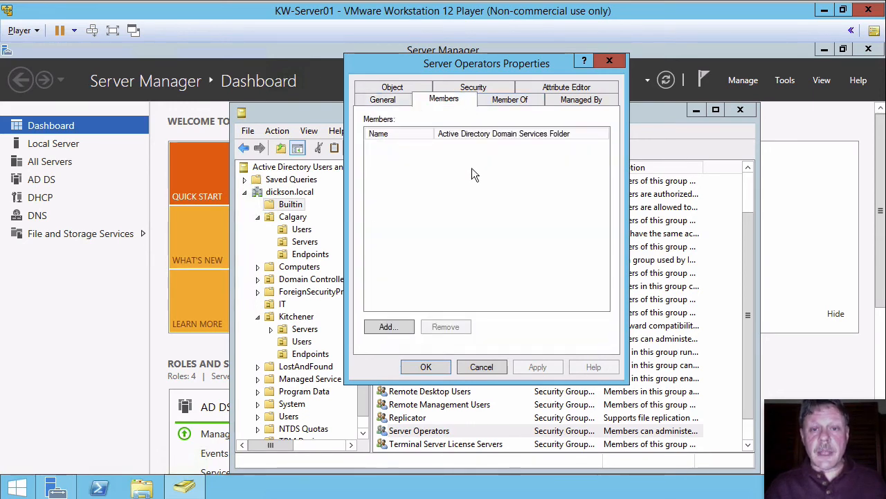
pyautogui.click(396, 328)
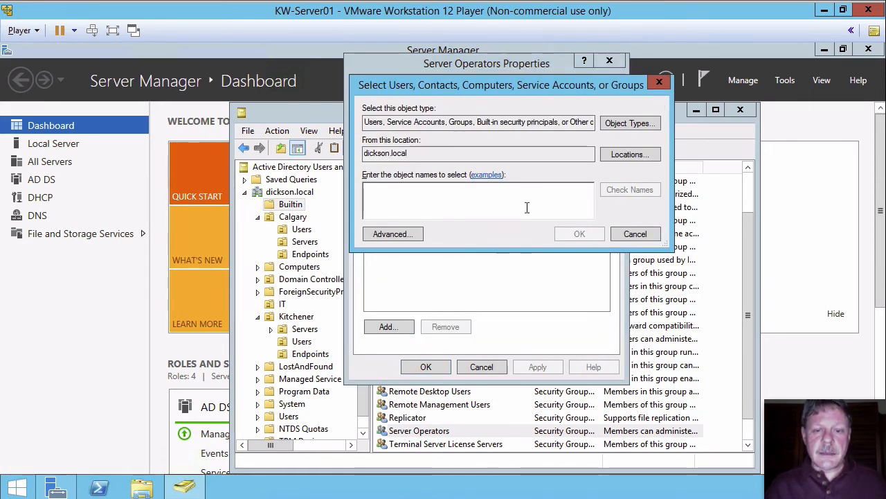
pyautogui.write('loc')
pyautogui.press('Return')
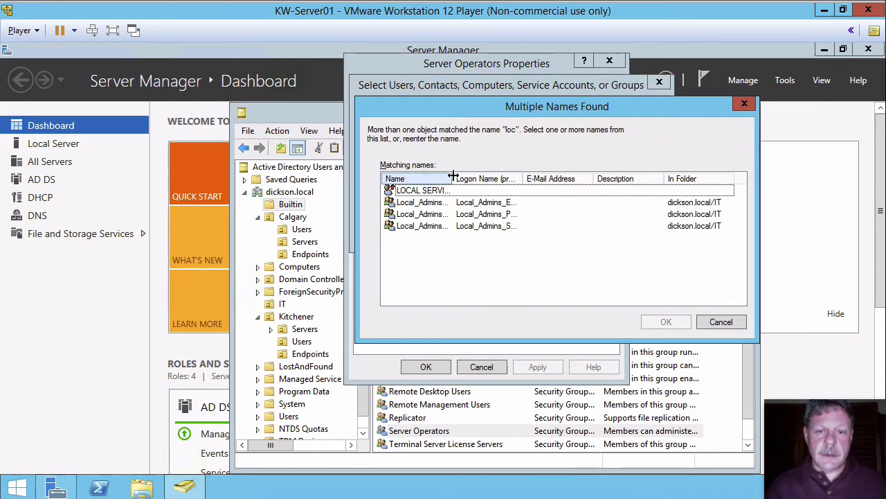
pyautogui.moveTo(453, 178); pyautogui.dragTo(508, 178)
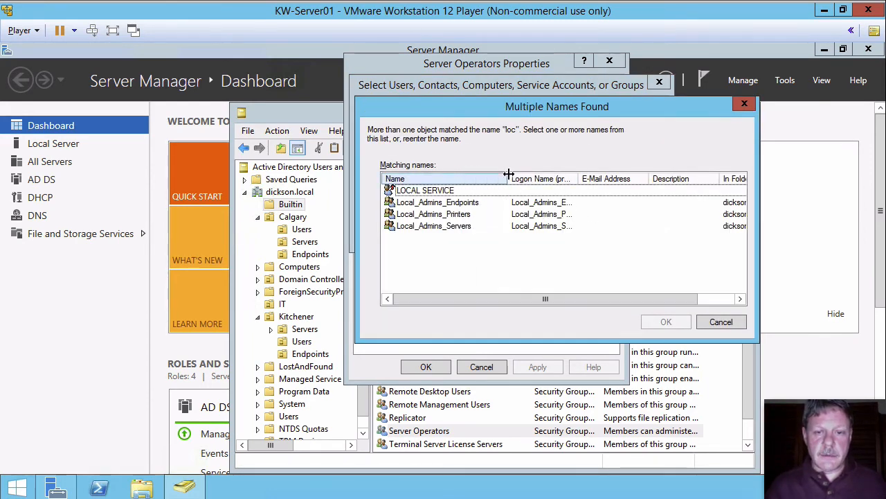
pyautogui.click(443, 226)
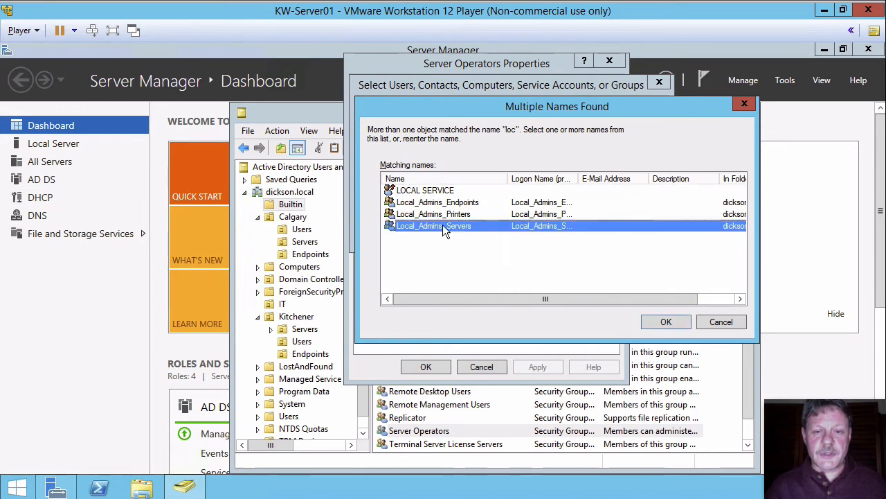
pyautogui.click(666, 322)
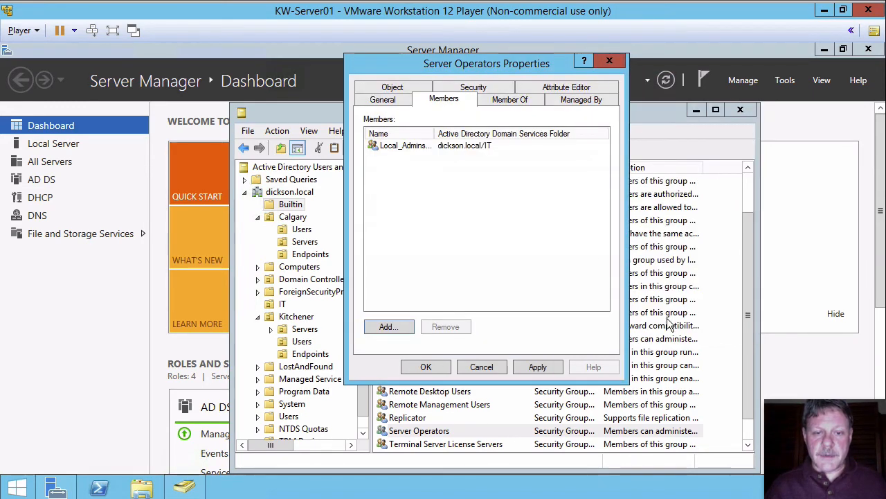
pyautogui.click(426, 366)
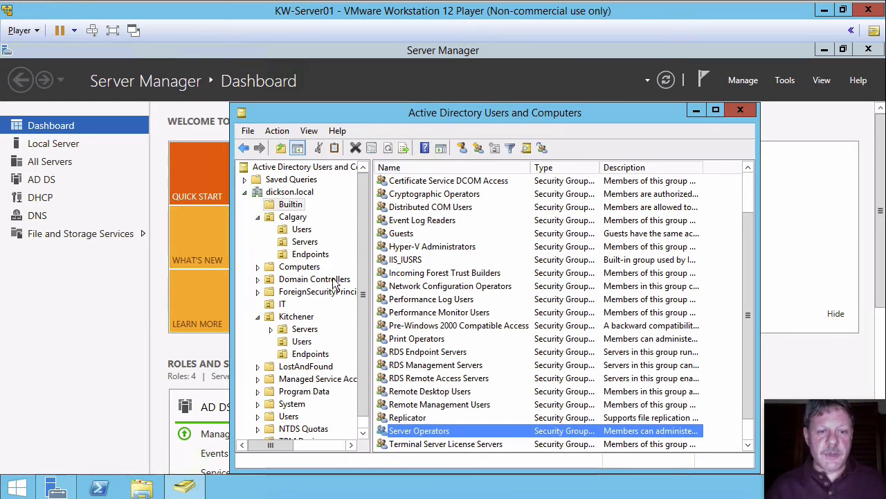
# Move the KW-SERVER02 computer account from Computers into the Kitchener Servers OU.
pyautogui.click(277, 265)
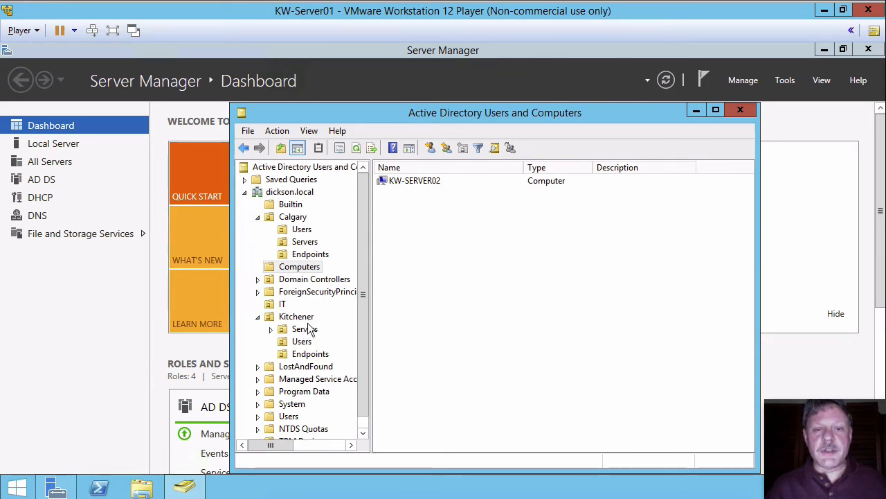
pyautogui.rightClick(390, 180)
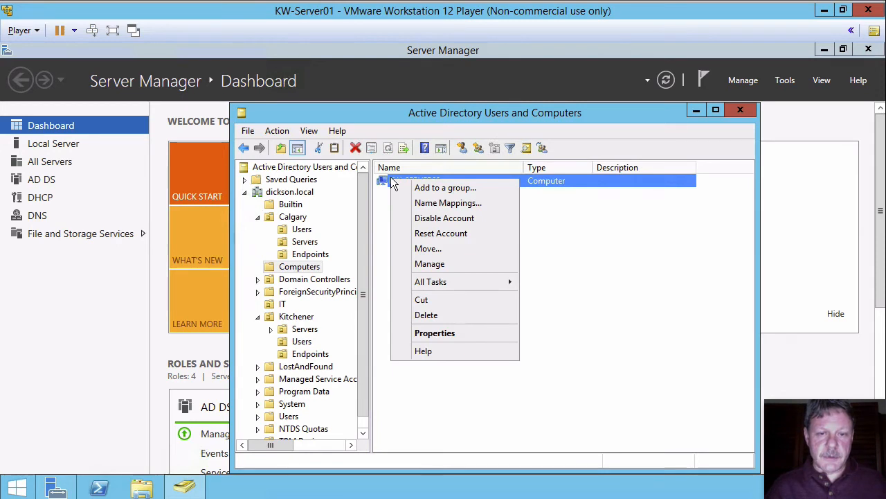
pyautogui.click(429, 249)
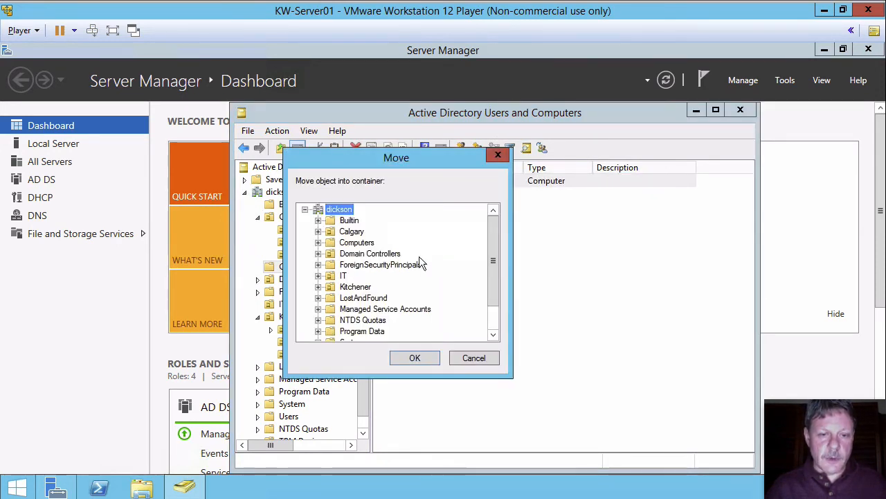
pyautogui.click(318, 287)
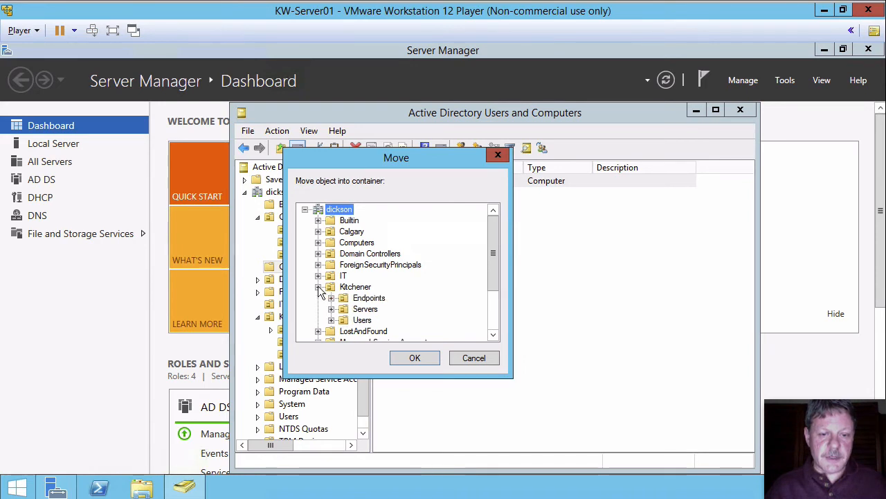
pyautogui.click(363, 309)
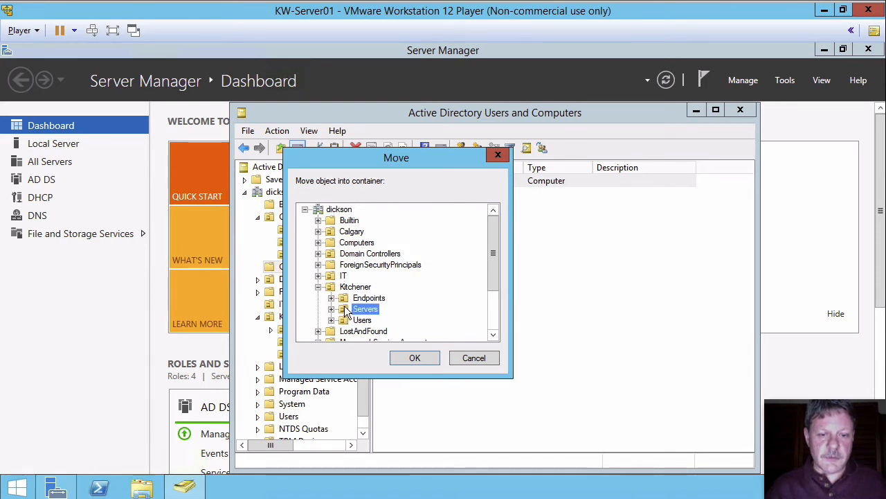
pyautogui.click(406, 354)
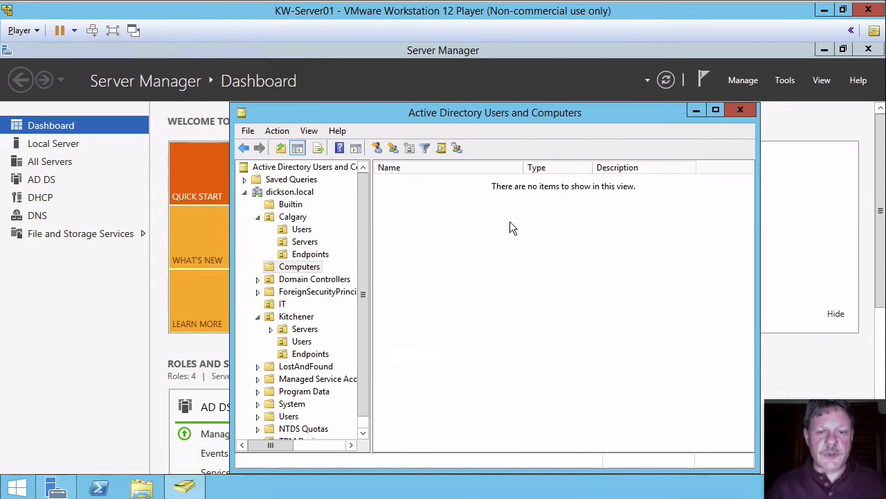
pyautogui.click(291, 330)
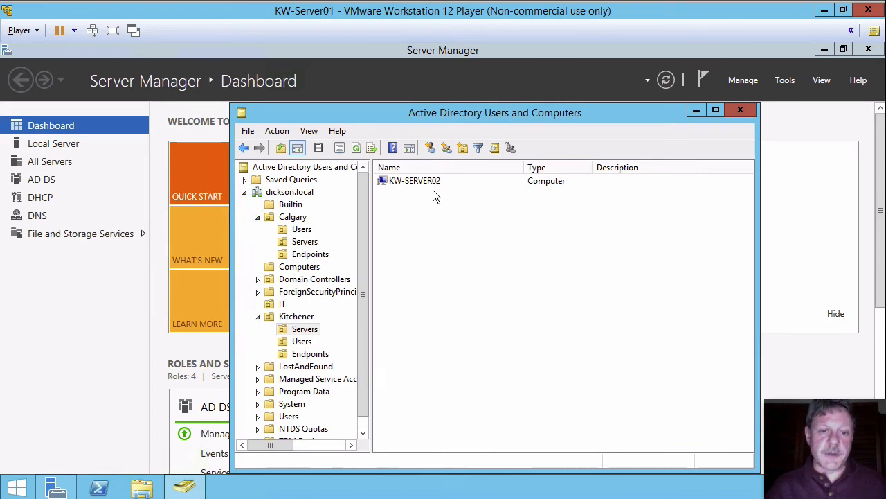
# Add the Admin Account user in the IT OU to the Service_Desk_Staff_Senior group.
pyautogui.click(272, 305)
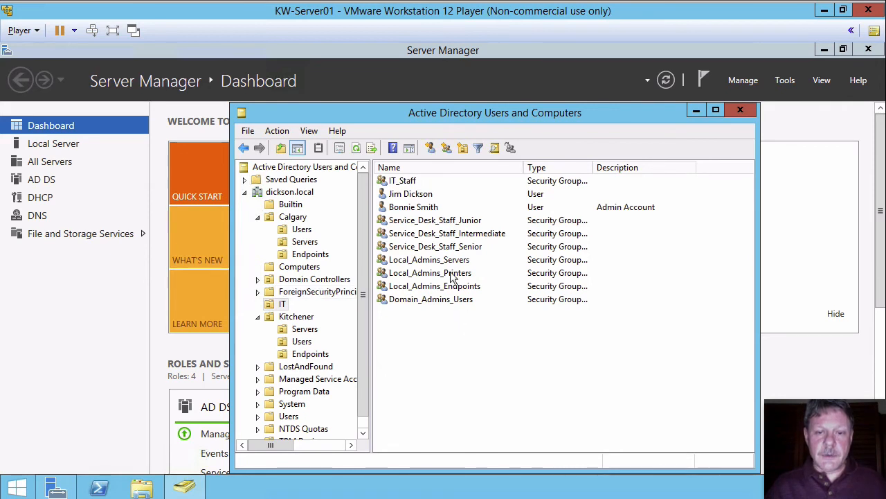
pyautogui.rightClick(415, 207)
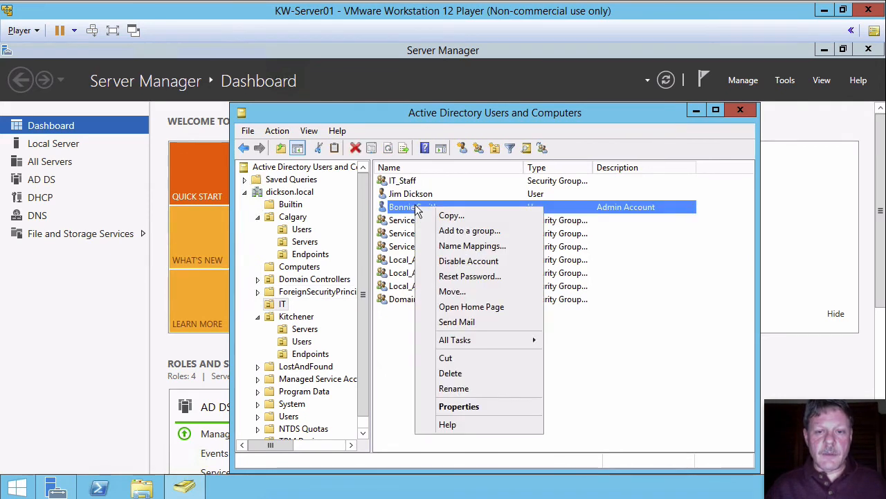
pyautogui.click(446, 231)
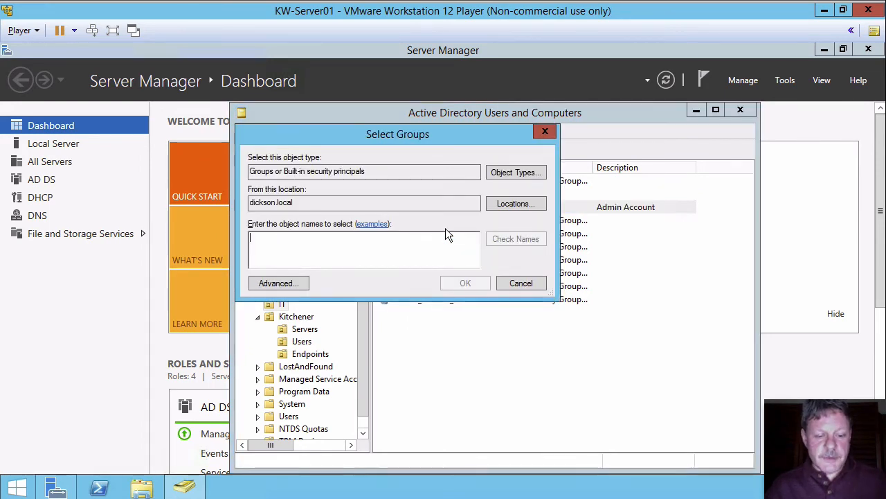
pyautogui.write('ser')
pyautogui.press('Return')
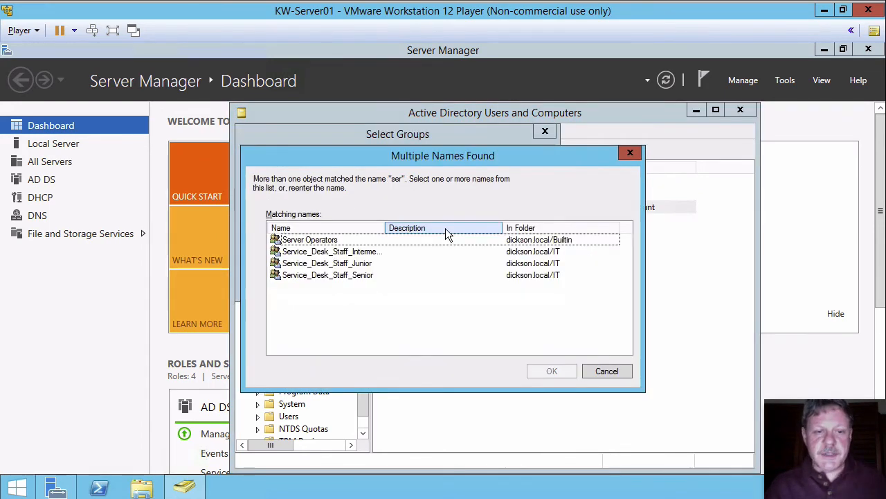
pyautogui.click(305, 276)
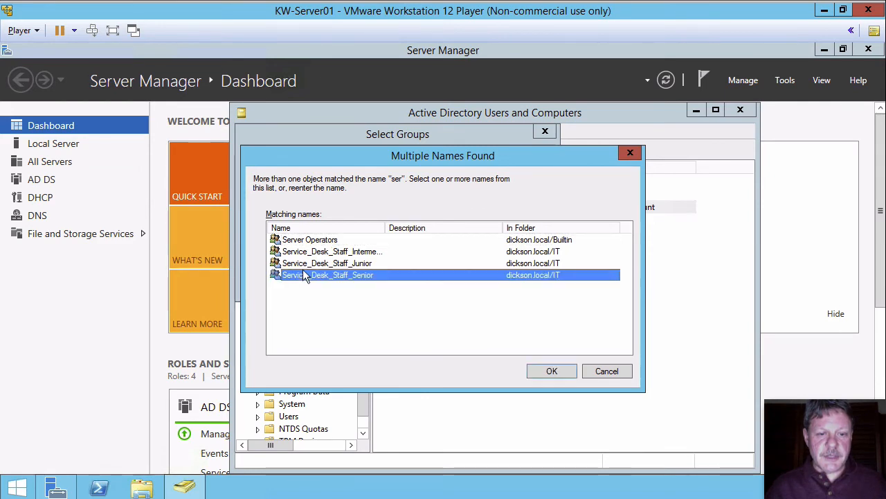
pyautogui.click(552, 371)
pyautogui.press('Return')
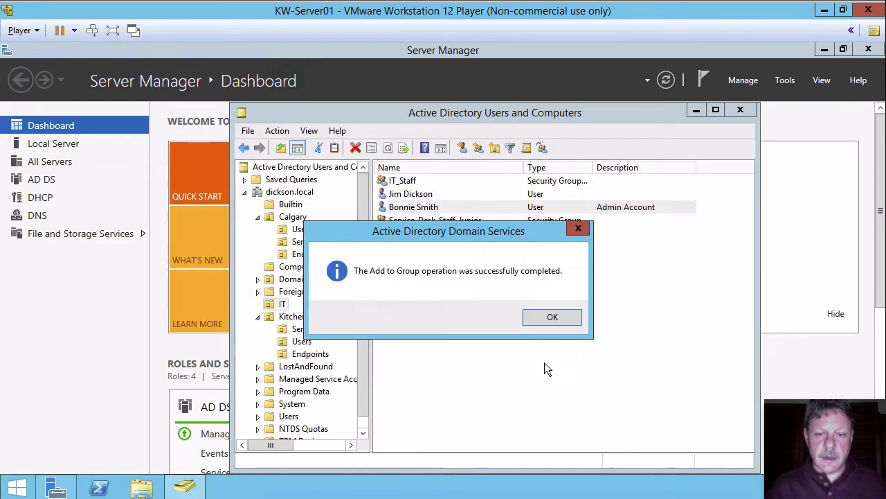
pyautogui.click(547, 318)
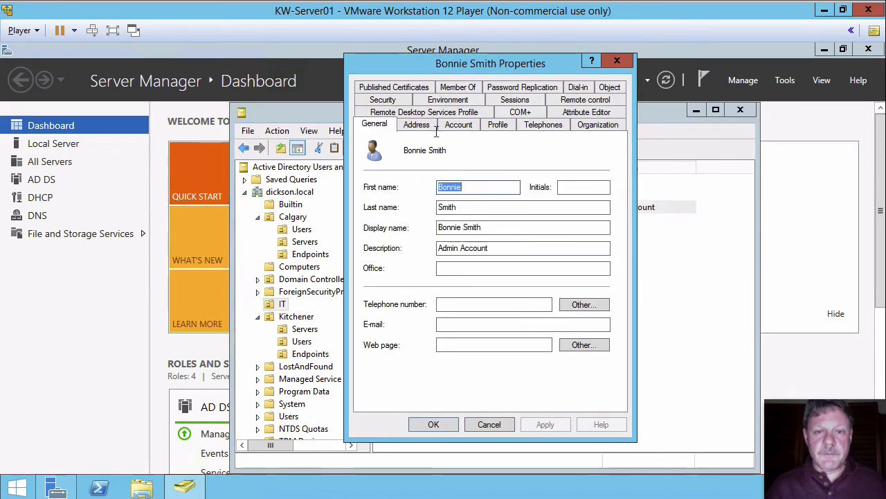
# Review the Admin Account user's group memberships and the Service_Desk_Staff_Senior group's member list.
pyautogui.click(458, 87)
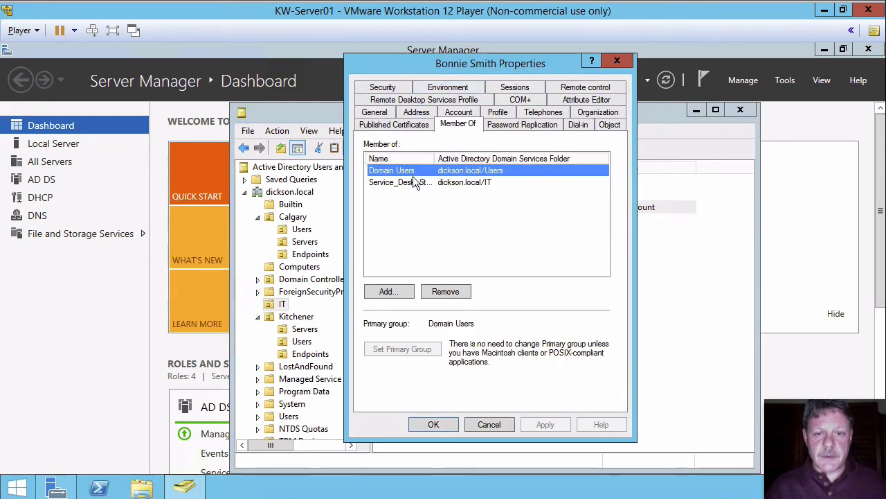
pyautogui.moveTo(435, 159); pyautogui.dragTo(476, 158)
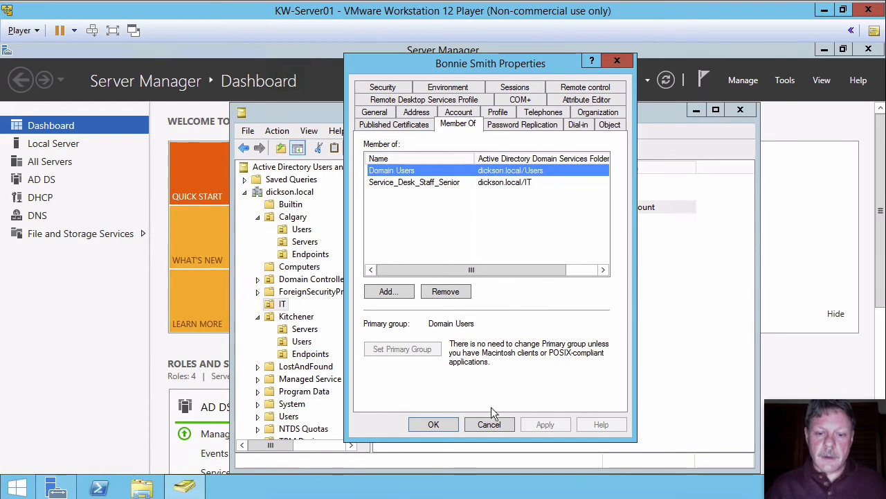
pyautogui.click(490, 424)
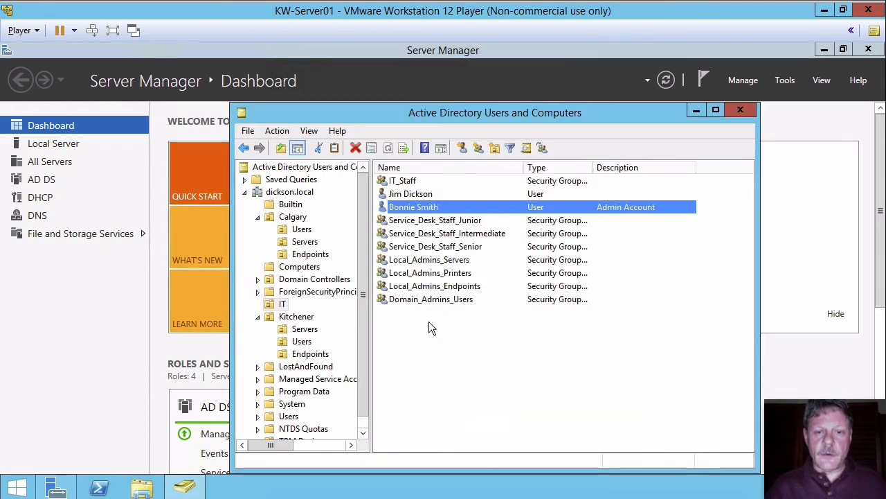
pyautogui.doubleClick(386, 246)
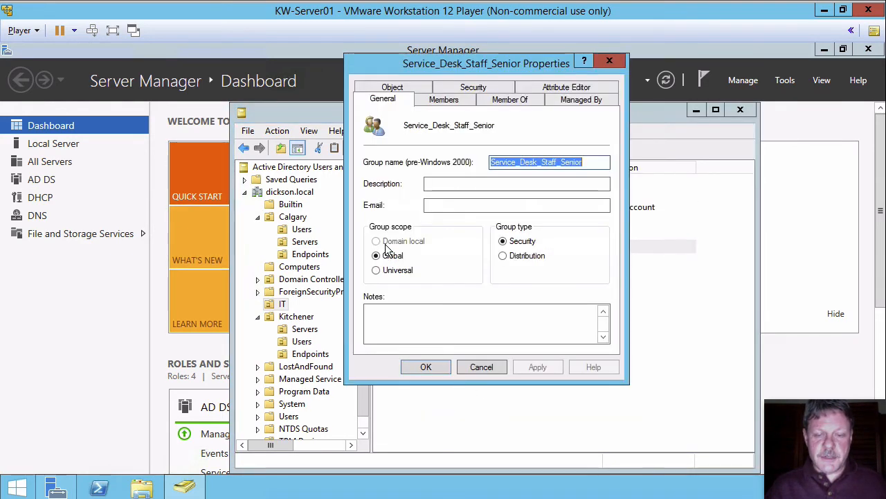
pyautogui.click(459, 101)
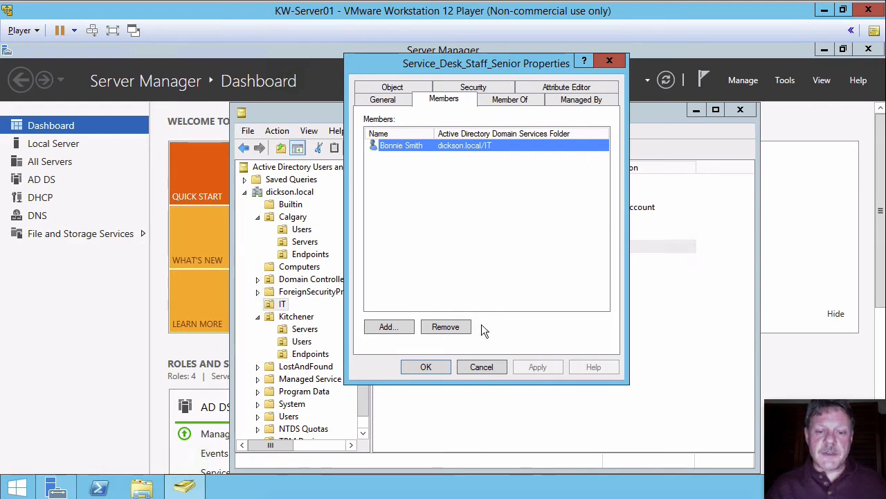
pyautogui.click(481, 363)
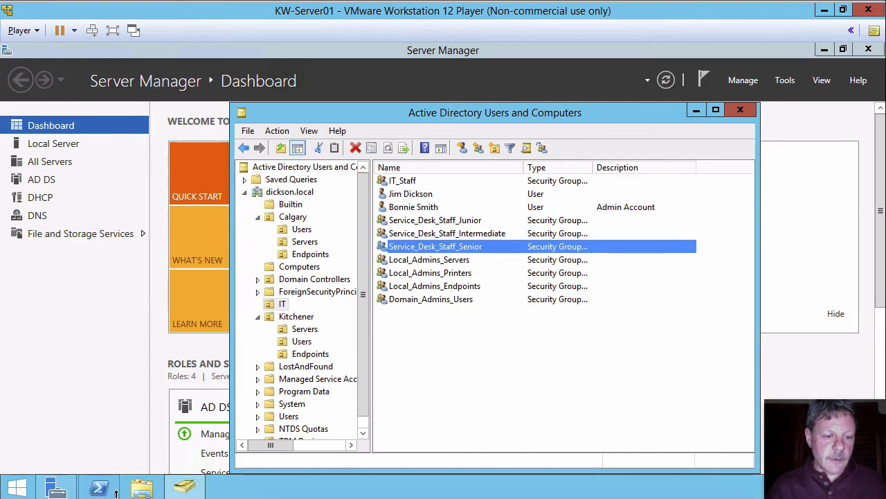
pyautogui.moveTo(120, 496)
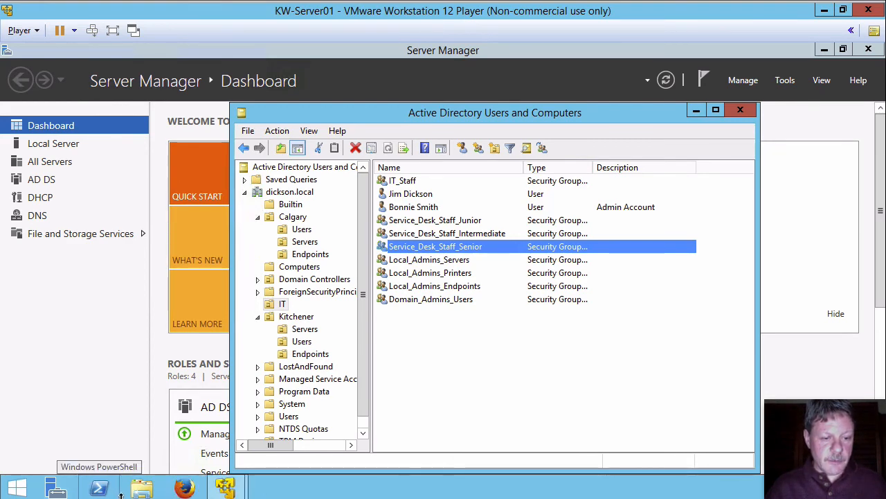
# Switch to the KW-Server02 virtual machine and sign out of the current session.
pyautogui.moveTo(221, 488)
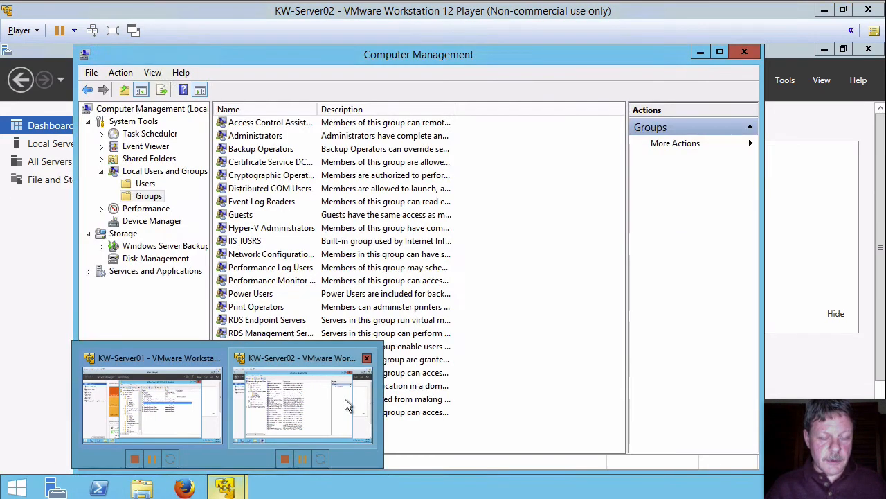
pyautogui.click(345, 402)
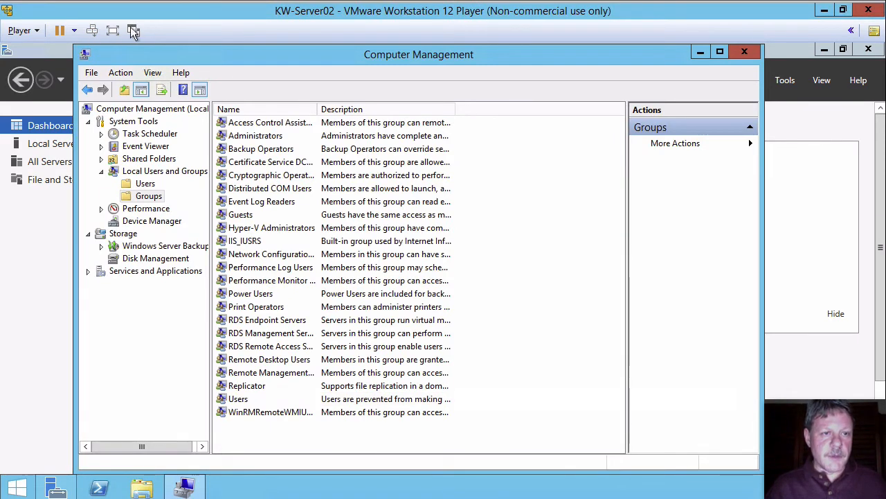
pyautogui.click(92, 31)
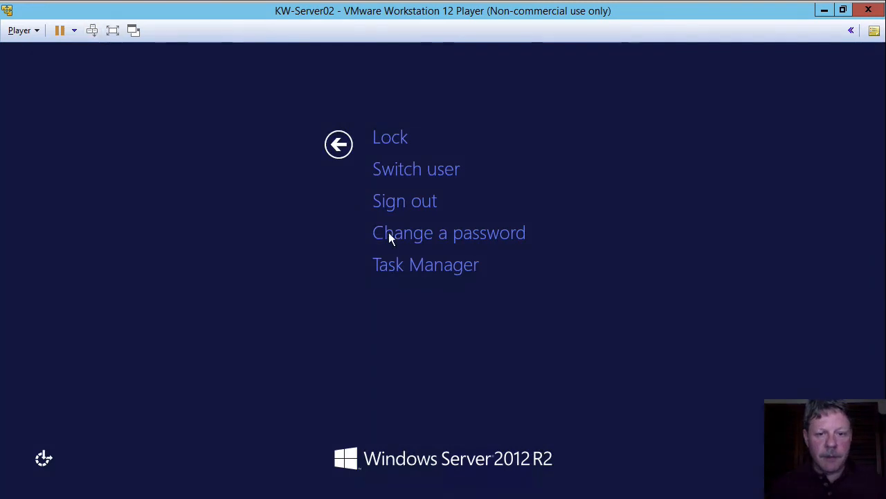
pyautogui.click(409, 198)
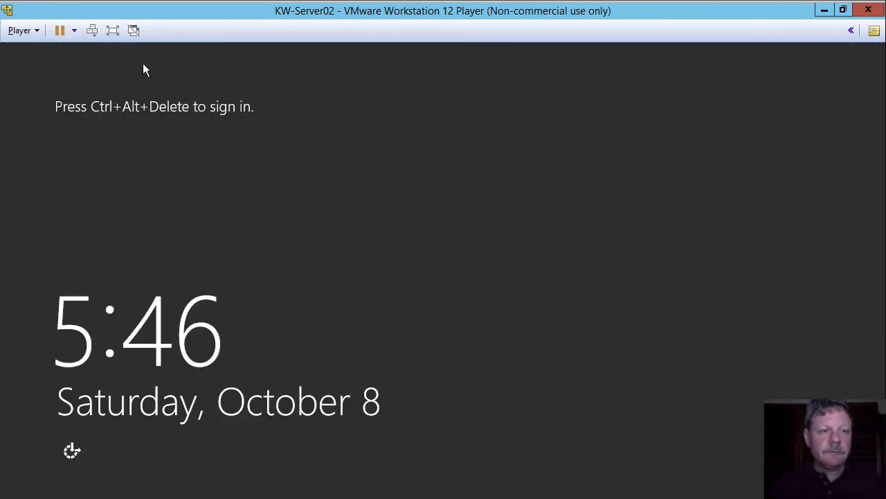
# Sign in to KW-Server02 with the user's regular domain account, entering its user name and password.
pyautogui.click(92, 30)
pyautogui.click(502, 208)
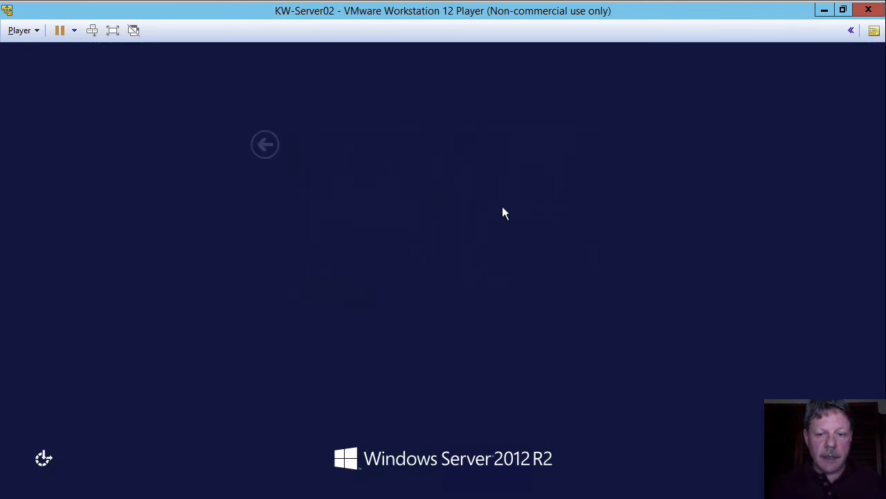
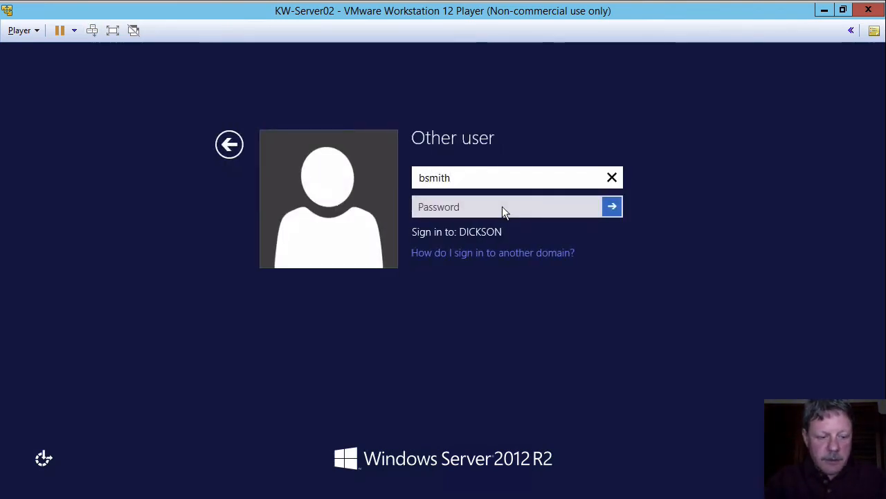
pyautogui.press('Tab')
pyautogui.write('••••••')
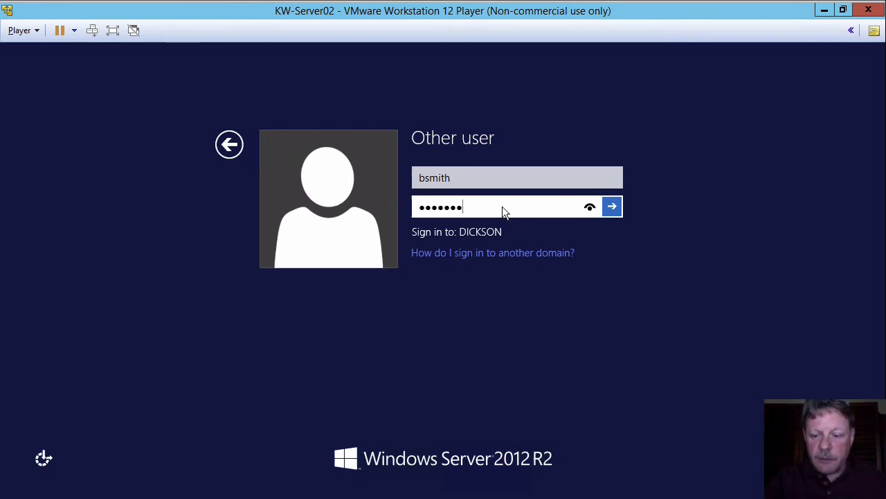
pyautogui.write('•')
pyautogui.press('Return')
pyautogui.click(460, 203)
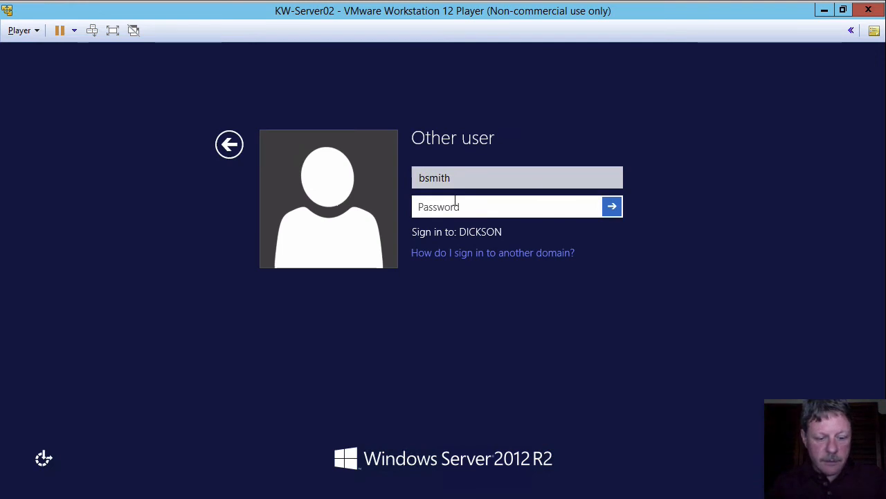
pyautogui.write('••••••••')
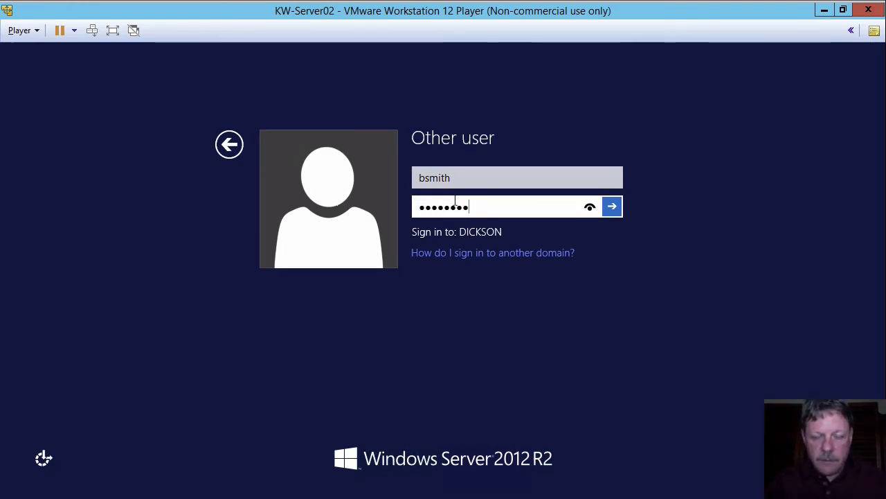
pyautogui.press('Return')
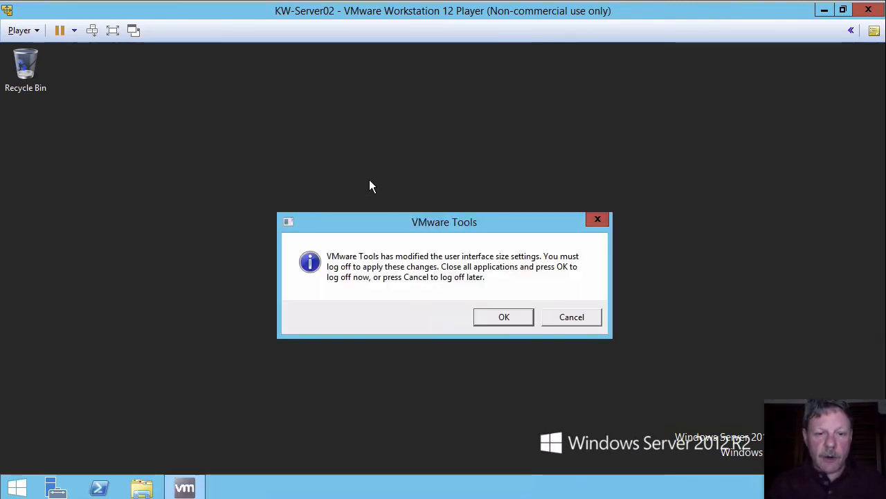
# Dismiss the VMware Tools log-off prompt and open the local Users list in Computer Management.
pyautogui.click(568, 317)
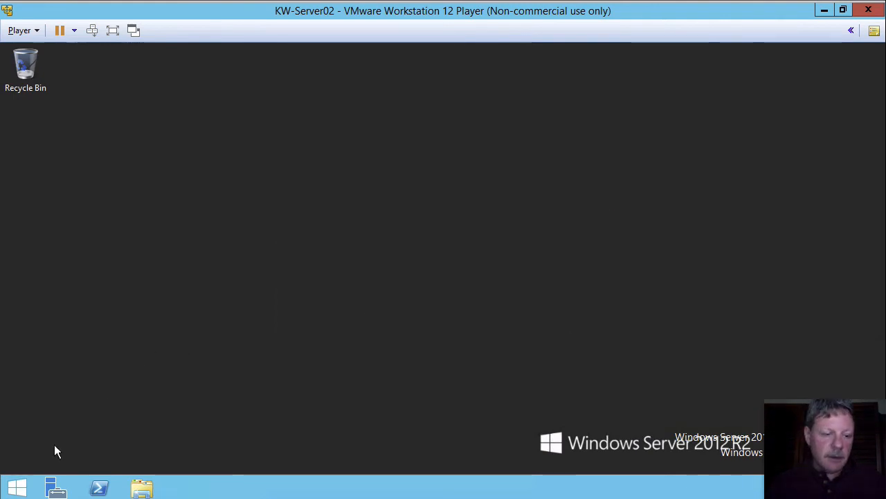
pyautogui.rightClick(18, 486)
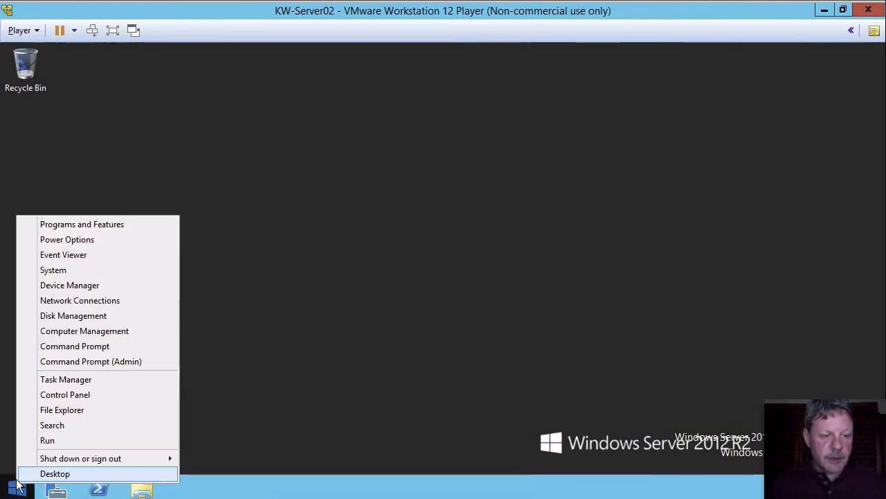
pyautogui.click(69, 331)
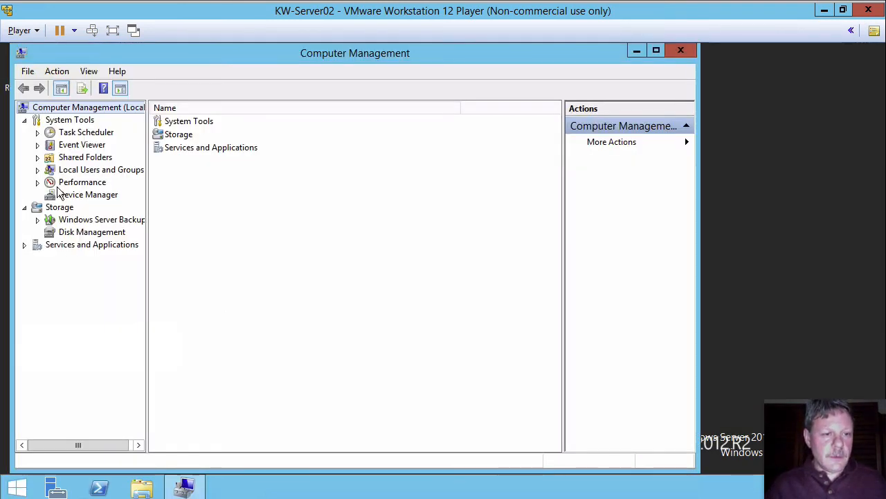
pyautogui.click(38, 171)
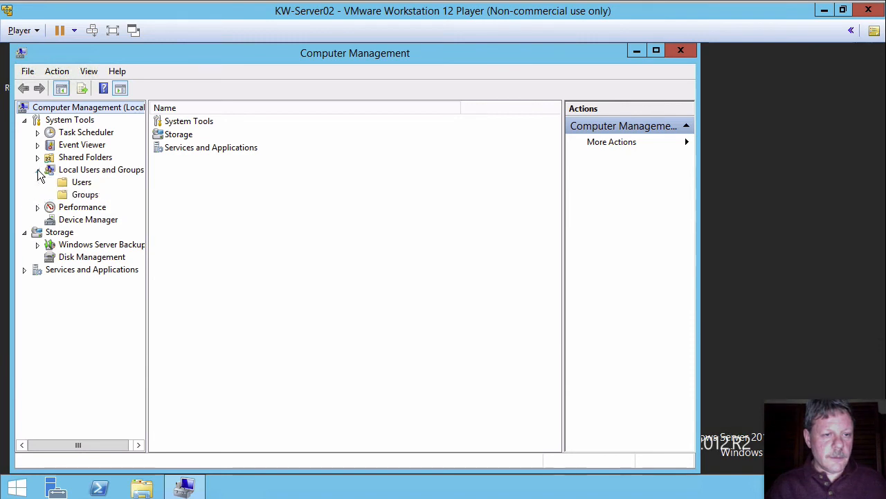
pyautogui.click(79, 183)
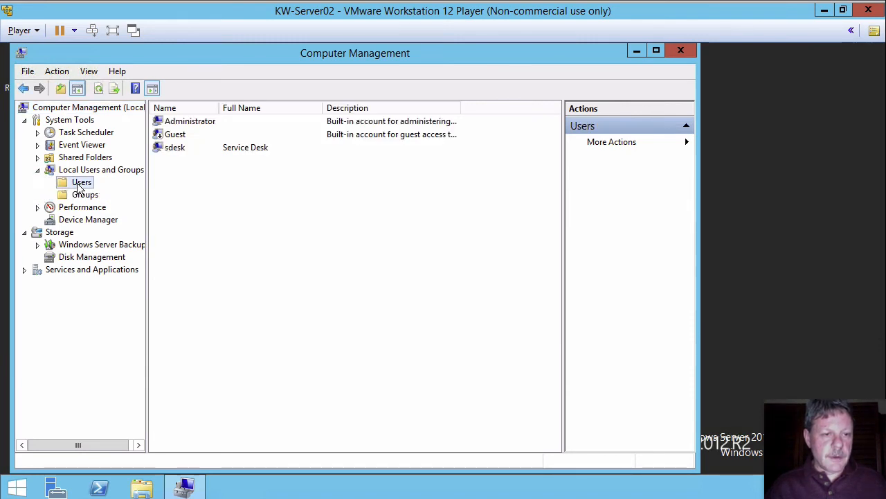
# Start a new local user with user name tuser and full name Test User.
pyautogui.rightClick(270, 219)
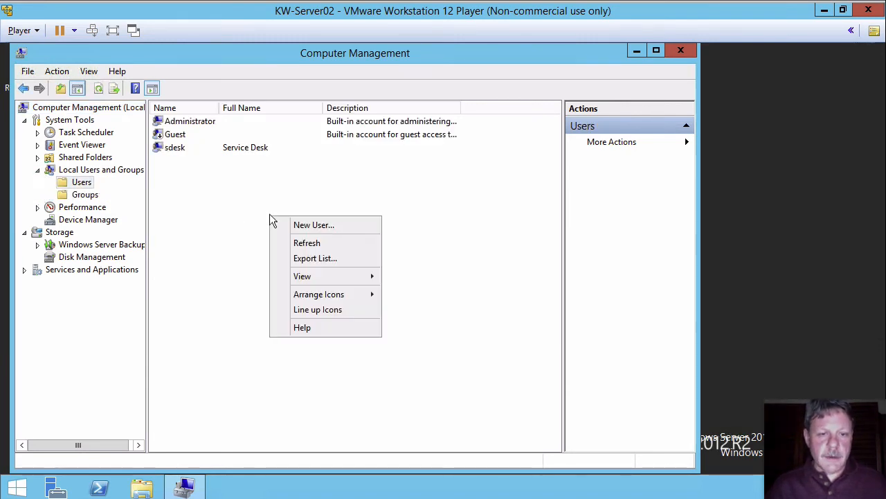
pyautogui.click(312, 226)
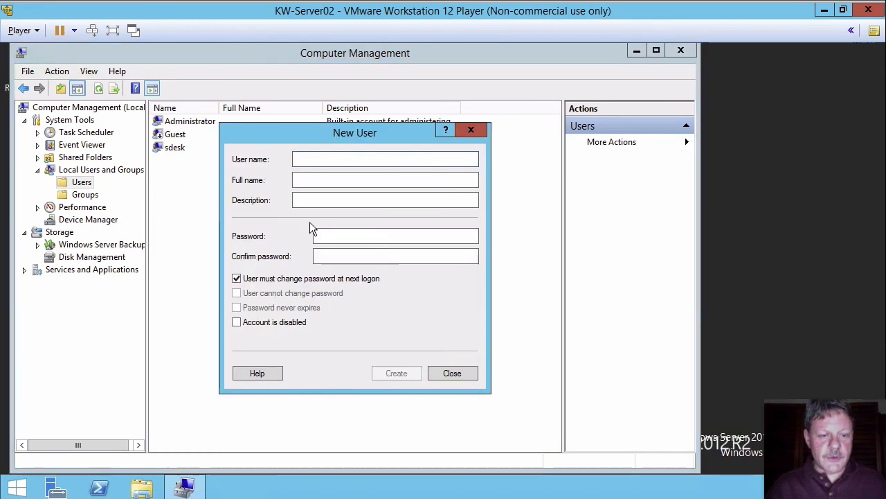
pyautogui.write('t')
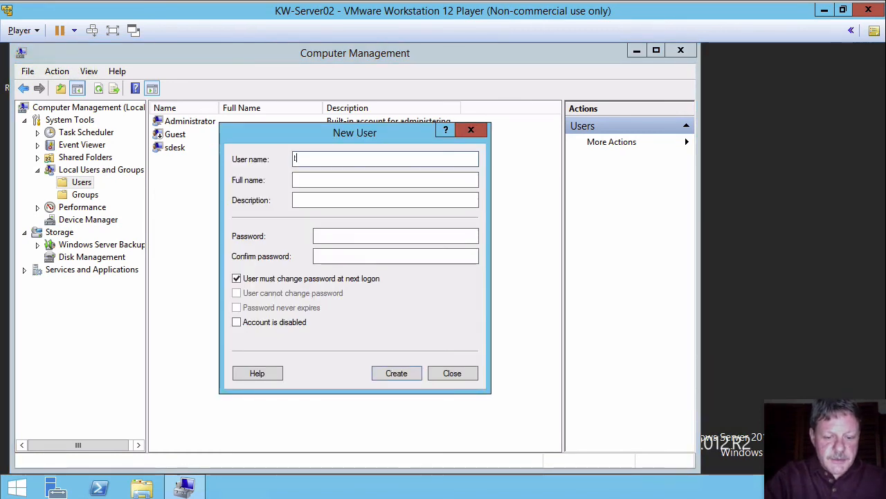
pyautogui.write('user')
pyautogui.press('Tab')
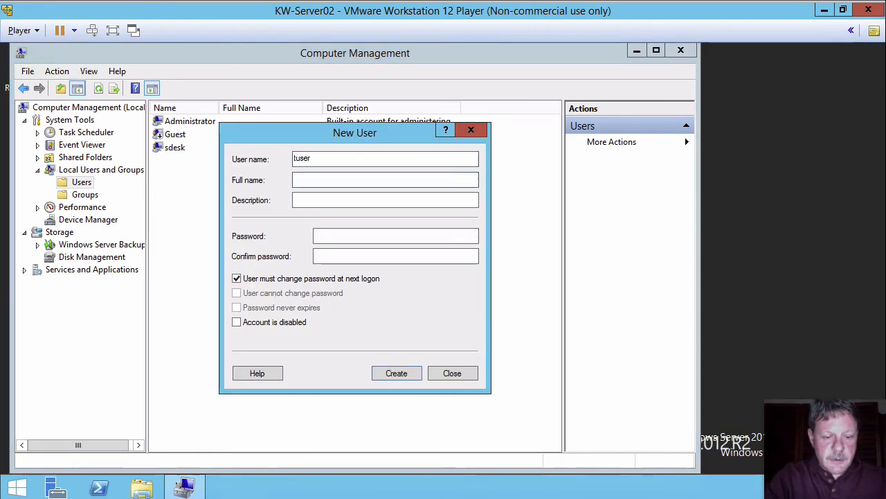
pyautogui.write('Test ')
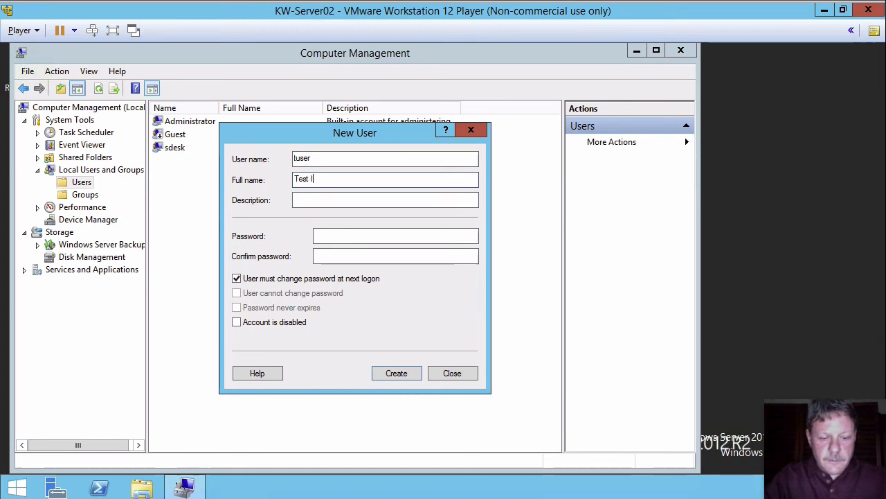
pyautogui.write('Iser')
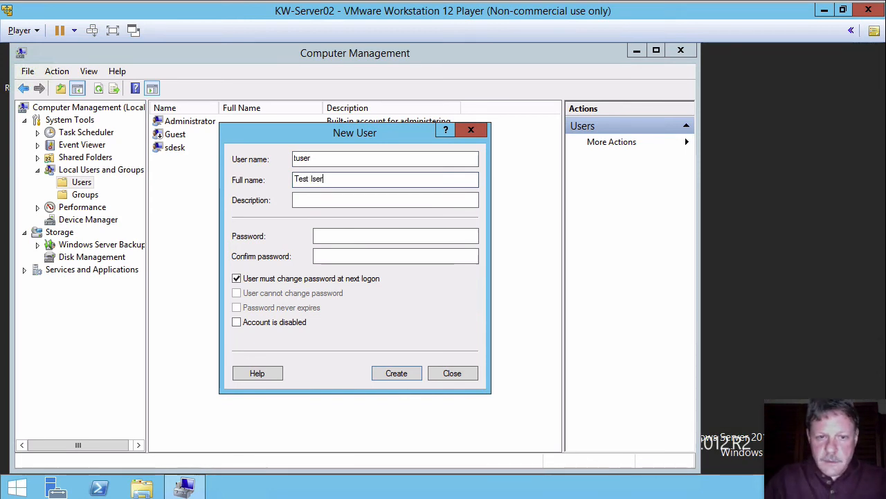
pyautogui.press('BackSpace')
pyautogui.press('BackSpace')
pyautogui.press('BackSpace')
pyautogui.press('BackSpace')
pyautogui.write('Use')
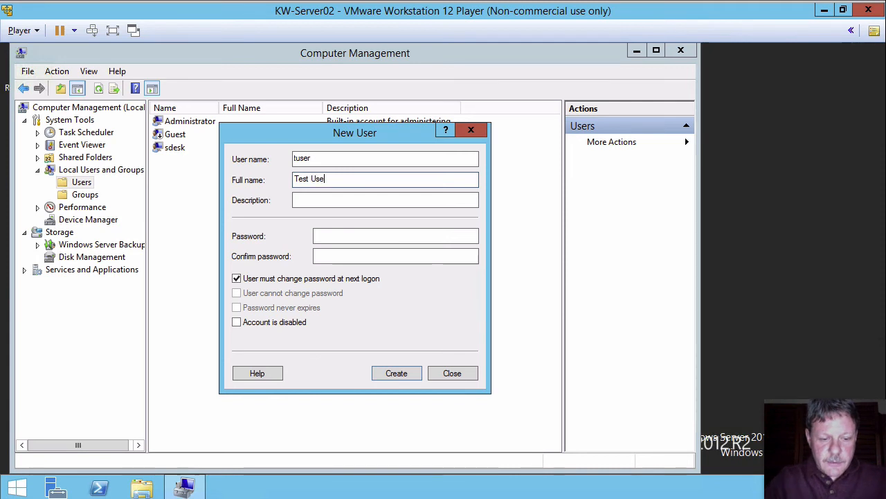
pyautogui.write('r')
# Enter and confirm the new user's password, try to create the account, then close the dialog.
pyautogui.click(350, 237)
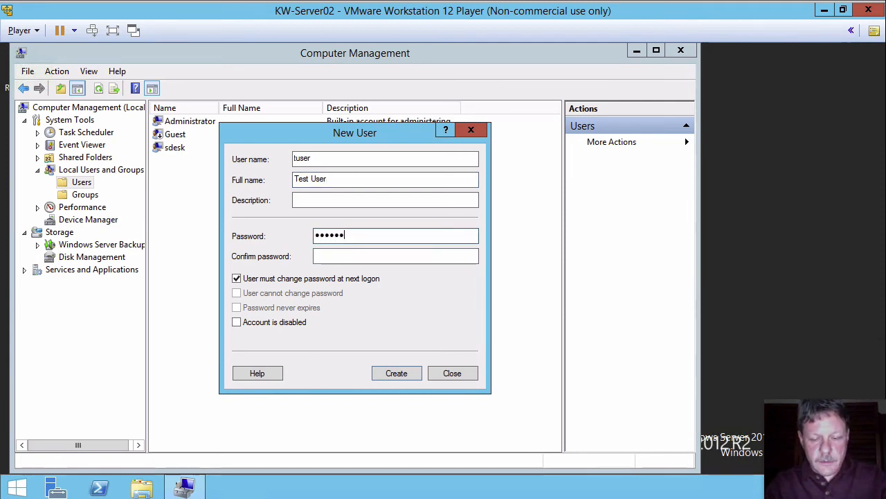
pyautogui.write('••••••••')
pyautogui.press('Tab')
pyautogui.press('Tab')
pyautogui.hotkey('shift', 'Tab')
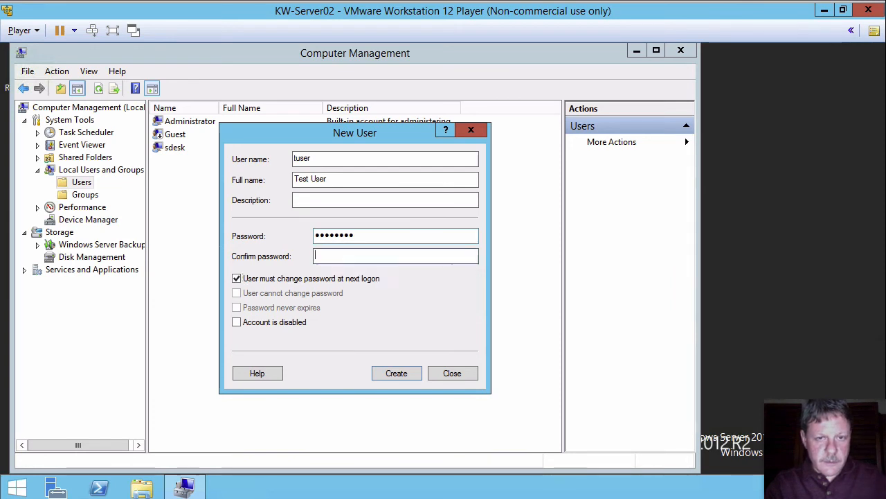
pyautogui.write('••••••••')
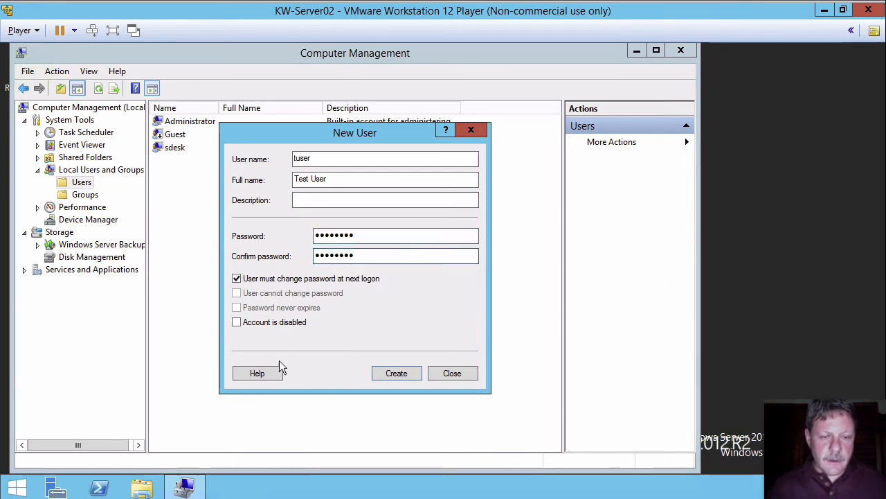
pyautogui.click(379, 377)
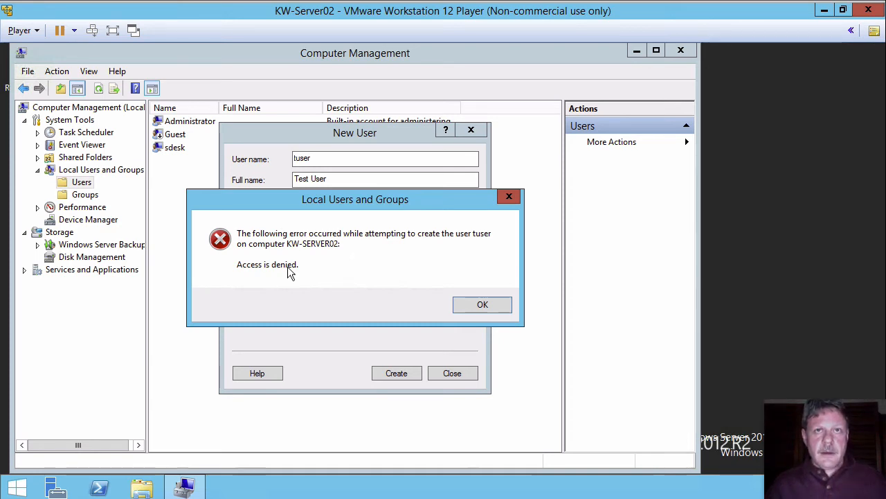
pyautogui.click(484, 305)
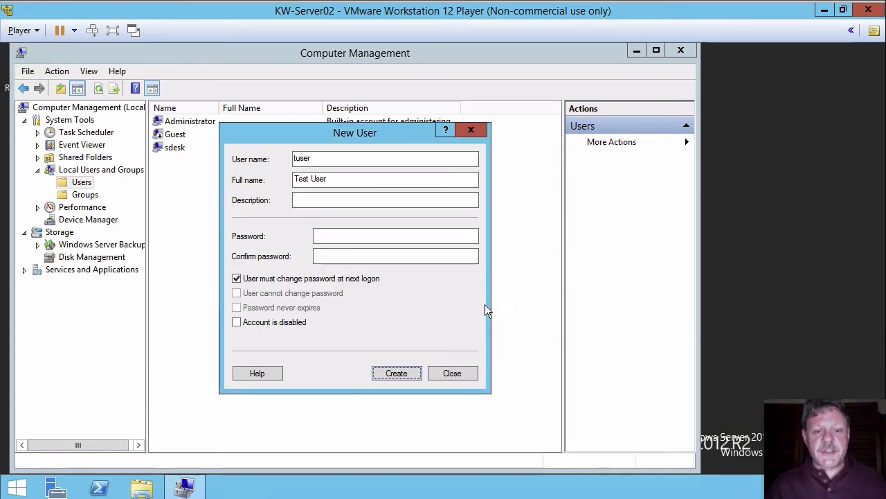
pyautogui.click(449, 372)
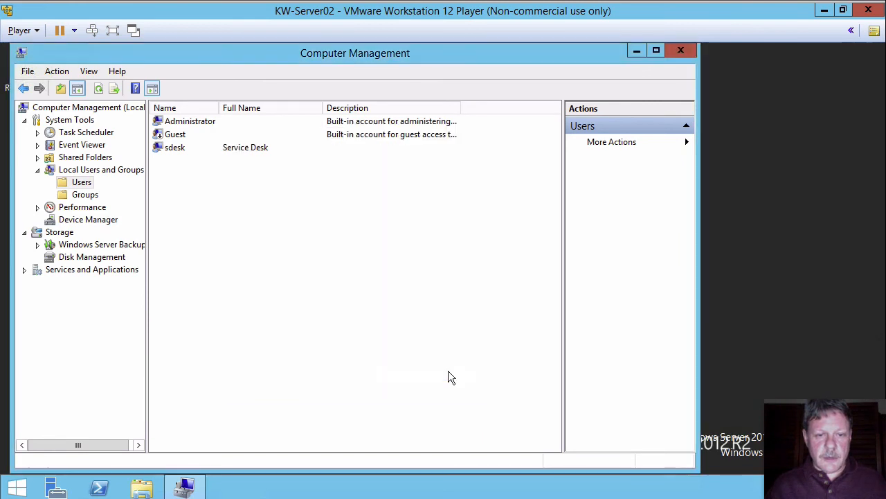
# Sign out and sign back in with the user's admin domain account and password, dismissing the VMware Tools prompt.
pyautogui.click(92, 32)
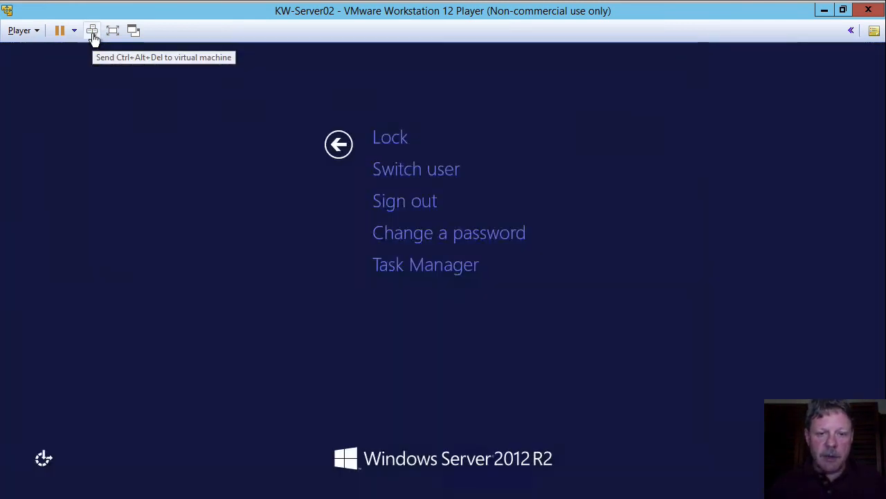
pyautogui.click(399, 200)
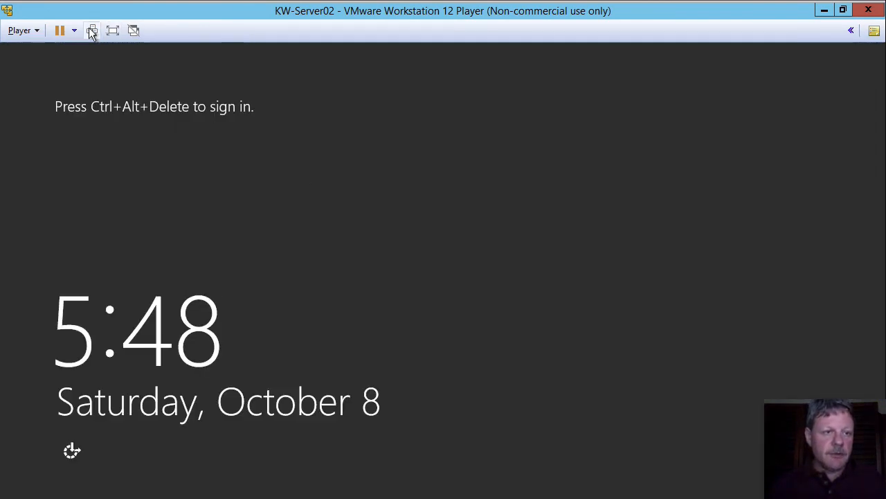
pyautogui.click(93, 30)
pyautogui.click(544, 224)
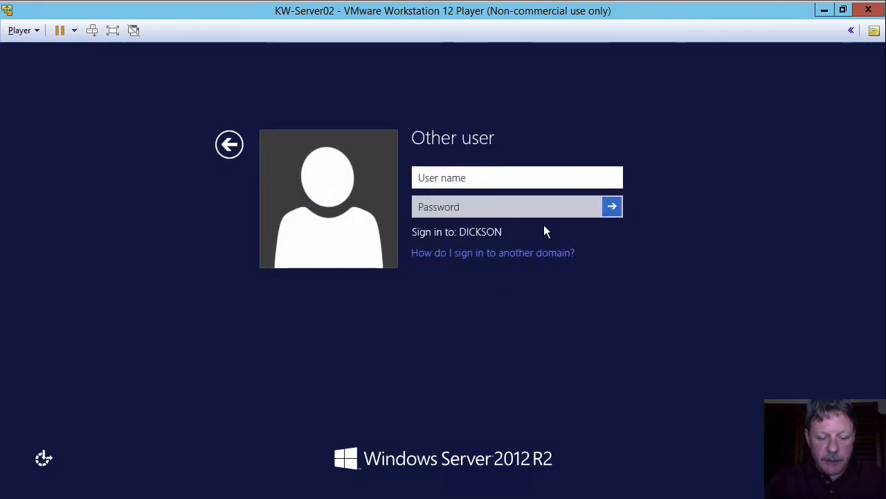
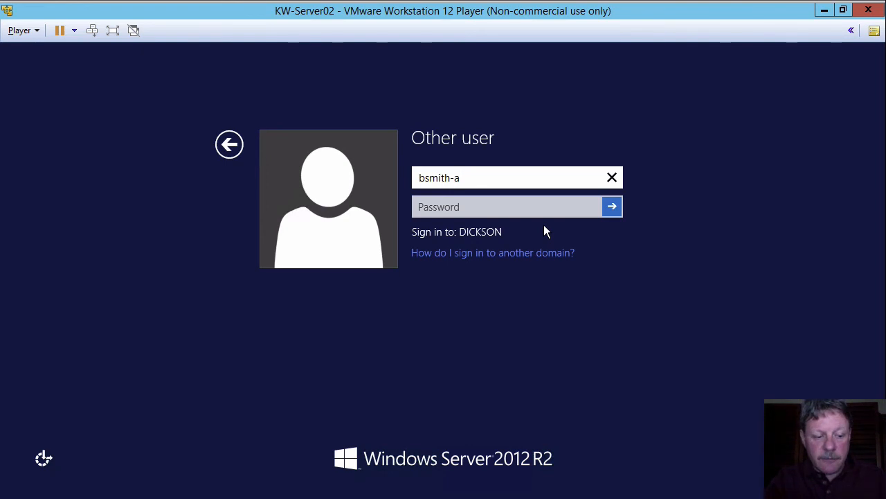
pyautogui.press('Tab')
pyautogui.write('********')
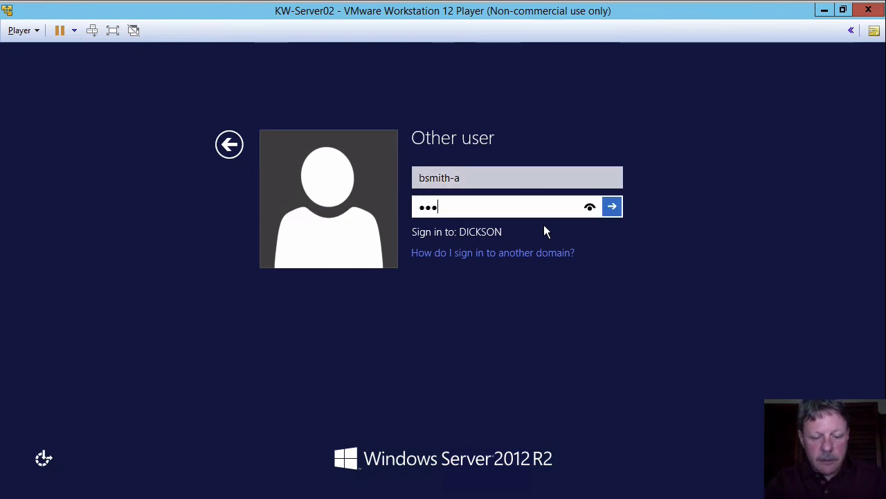
pyautogui.press('Return')
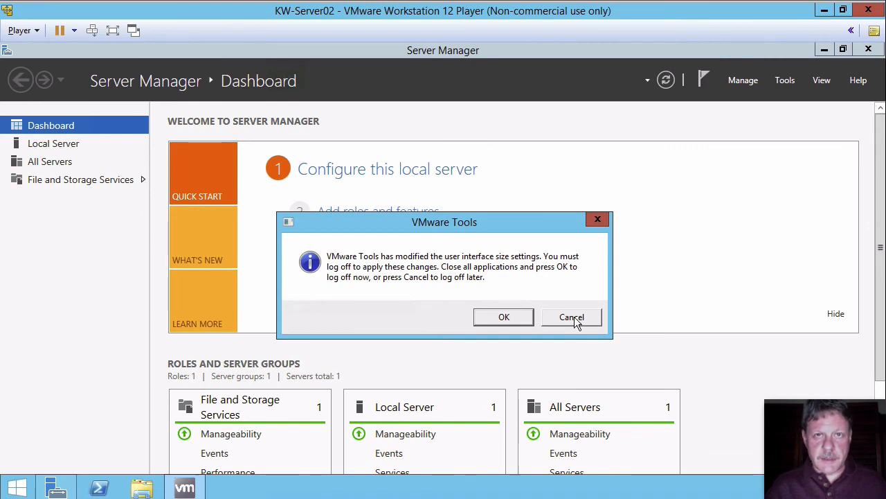
pyautogui.click(572, 317)
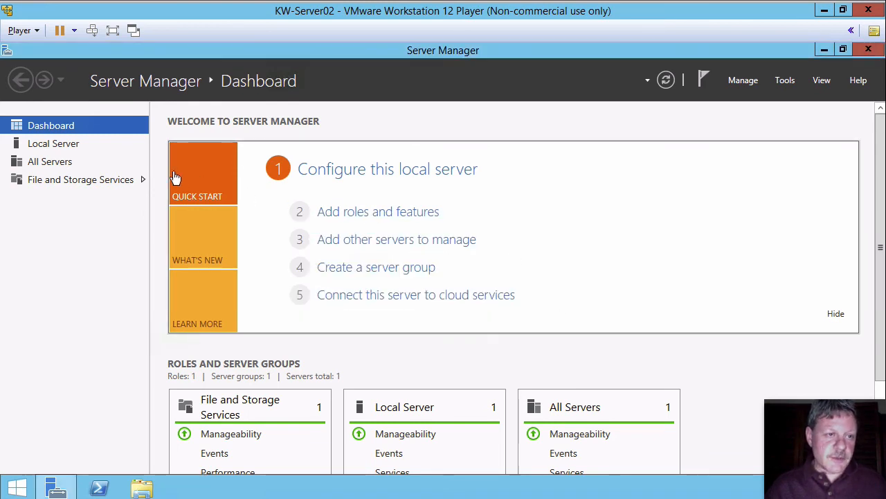
# Open Computer Management and display the local Users folder under Local Users and Groups.
pyautogui.rightClick(23, 487)
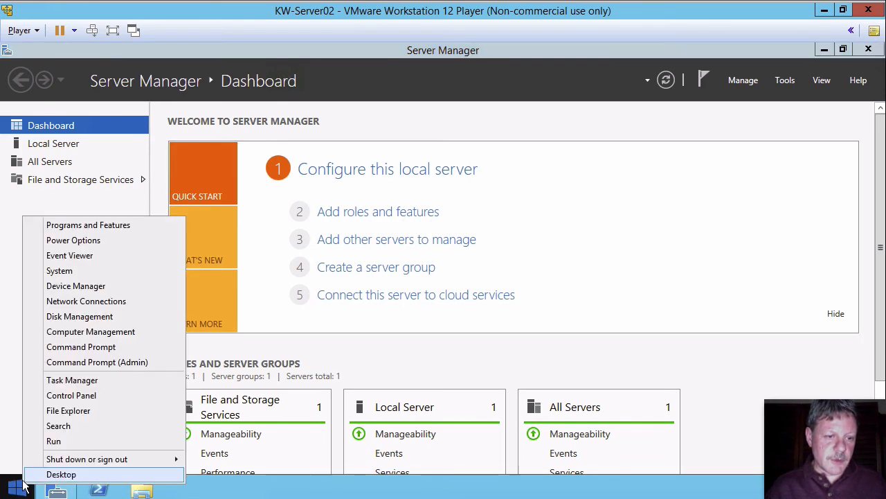
pyautogui.click(98, 330)
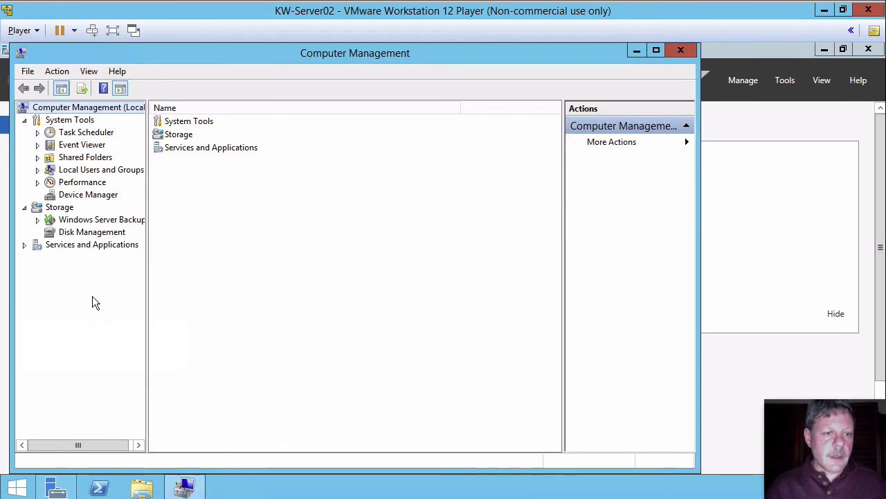
pyautogui.click(39, 170)
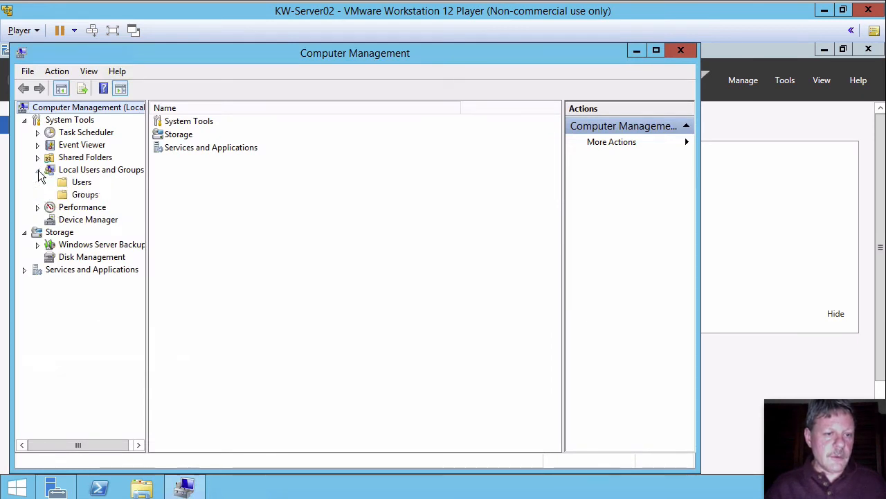
pyautogui.click(79, 184)
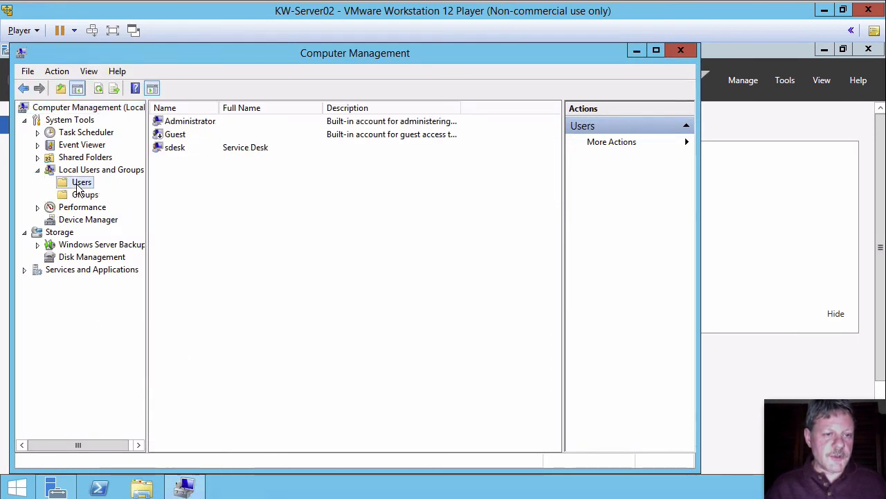
# Start a new local user with user name tuser and full name Test User.
pyautogui.rightClick(275, 254)
pyautogui.click(317, 265)
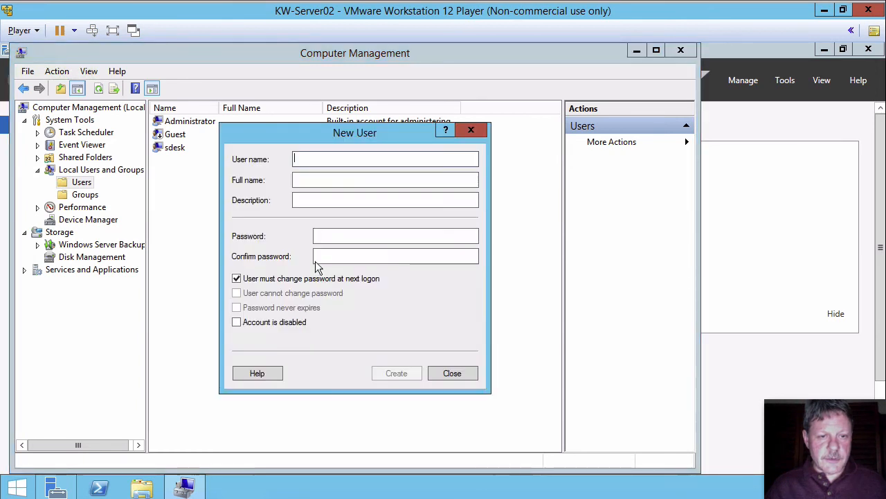
pyautogui.write('tuser')
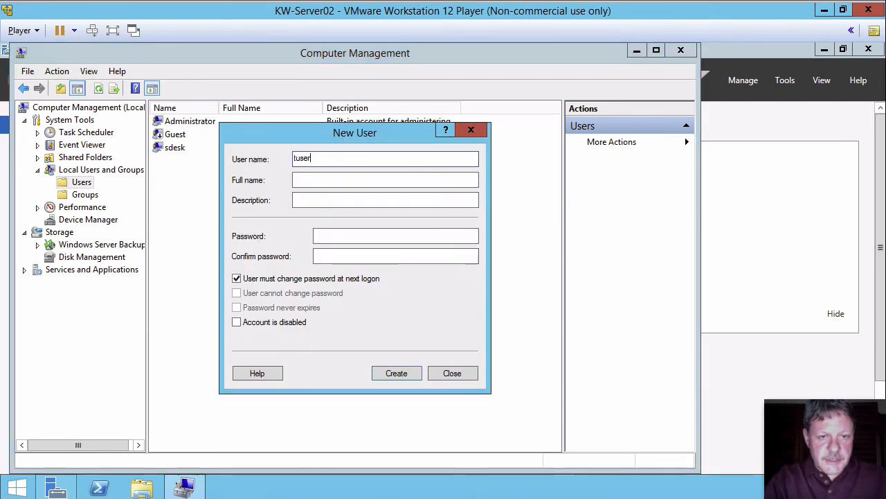
pyautogui.press('Tab')
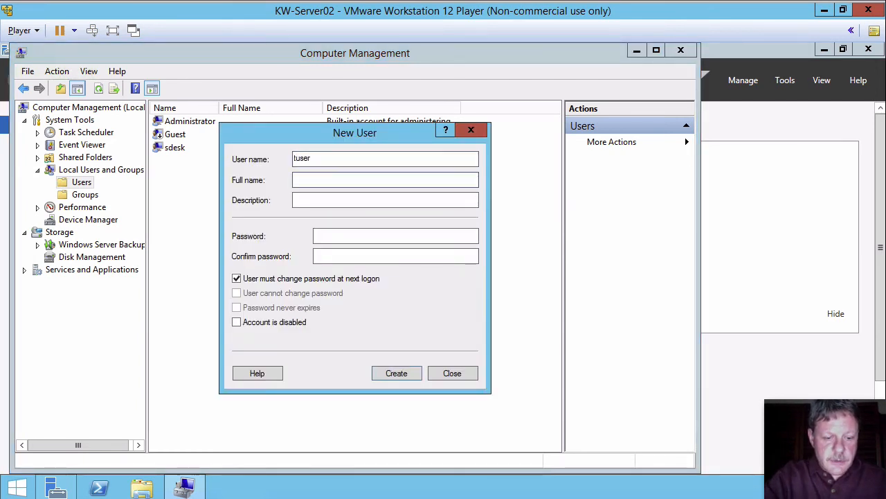
pyautogui.write('Test User')
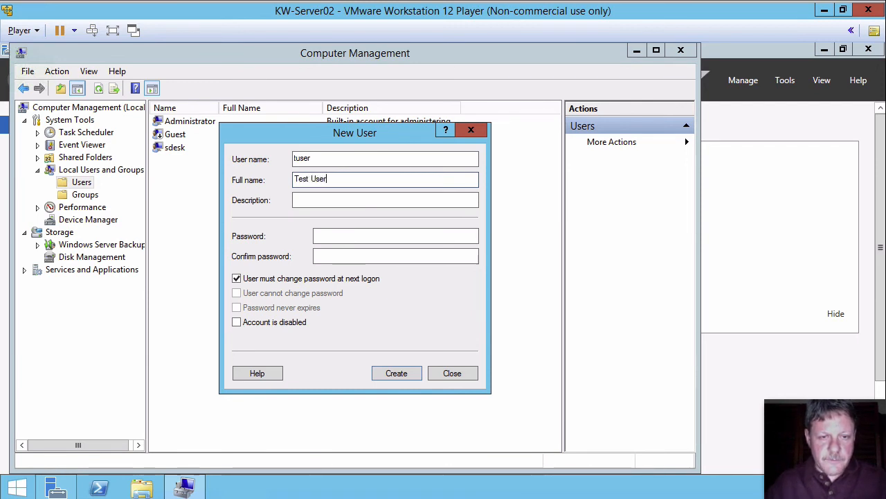
# Enter and confirm the new user's password, create the account, and close the New User dialog.
pyautogui.click(365, 235)
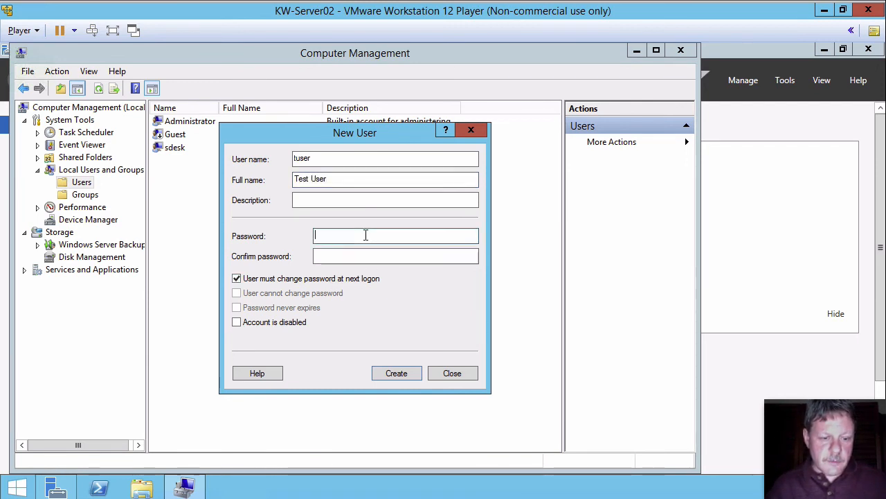
pyautogui.write('******')
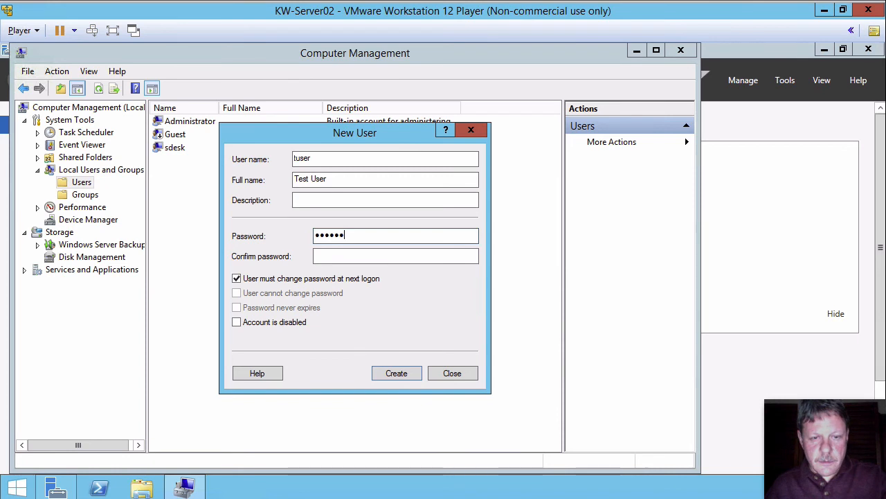
pyautogui.click(366, 252)
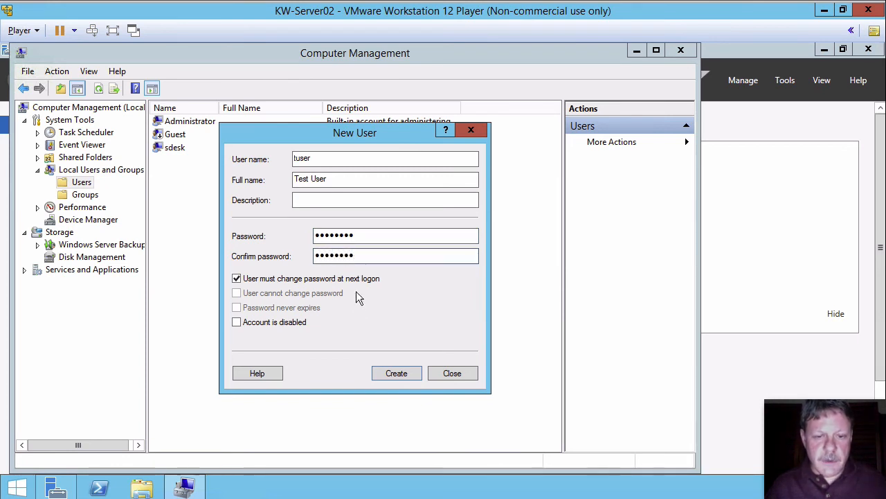
pyautogui.click(386, 371)
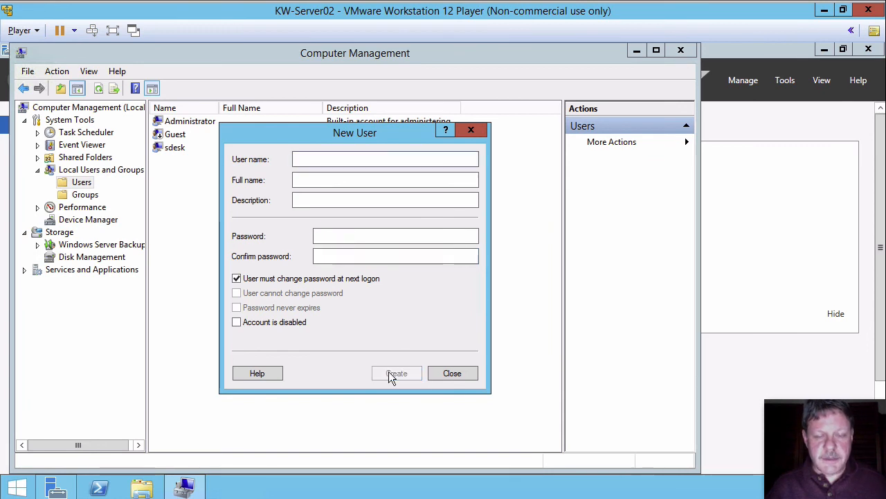
pyautogui.click(445, 374)
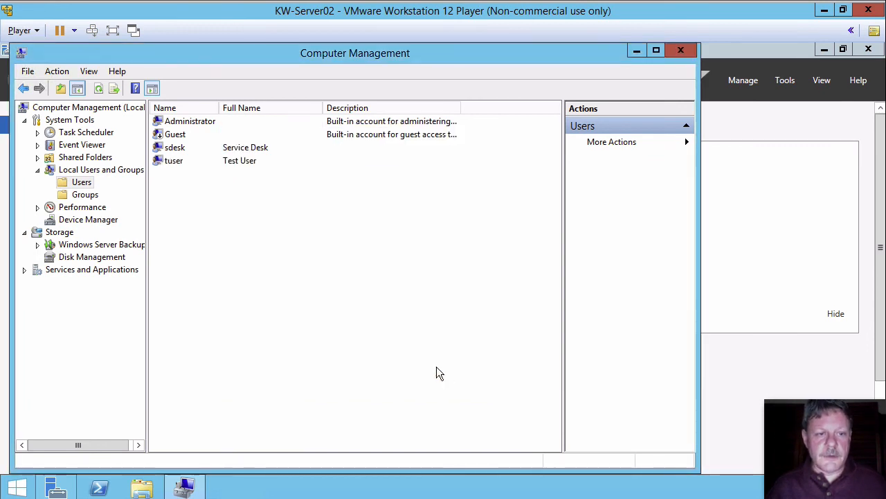
# Switch over to the KW-Server01 virtual machine.
pyautogui.click(236, 163)
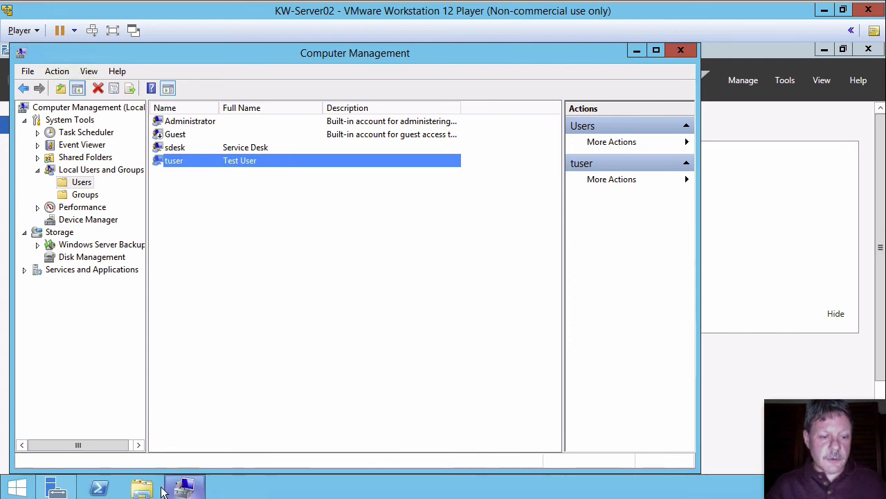
pyautogui.moveTo(159, 496)
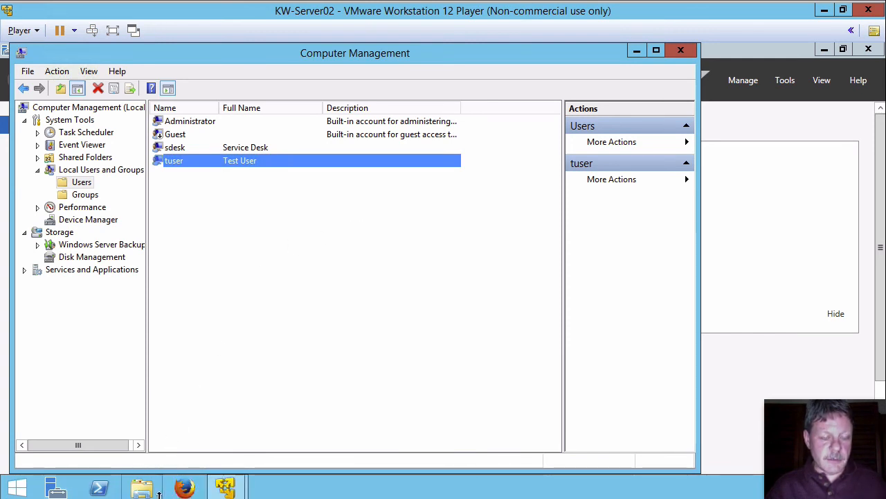
pyautogui.moveTo(225, 487)
pyautogui.click(167, 416)
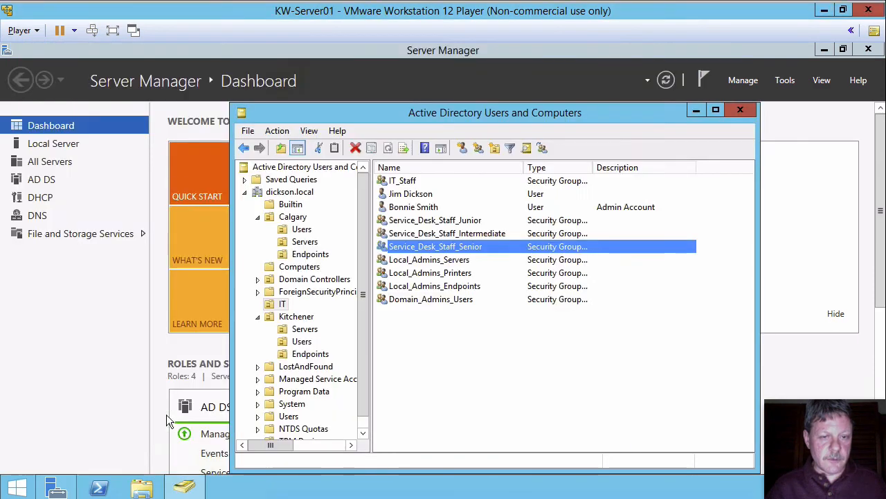
# Sign out of KW-Server01 and open the Other user sign-in screen.
pyautogui.click(92, 31)
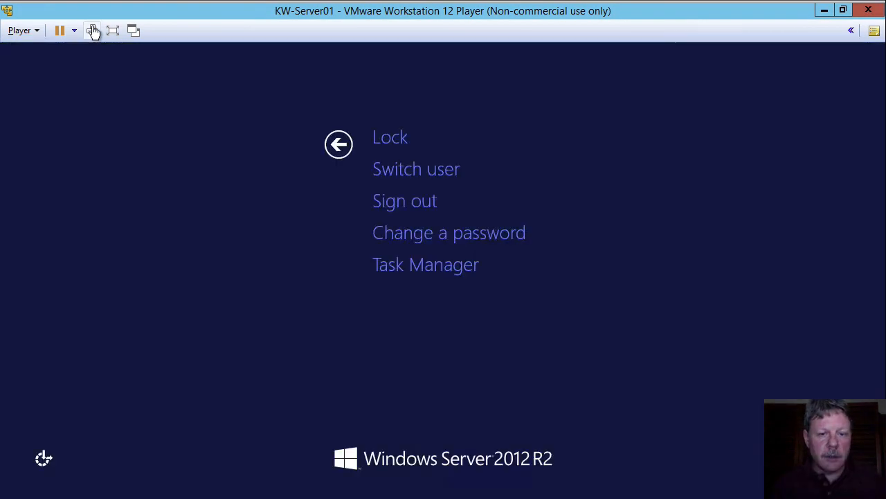
pyautogui.click(420, 203)
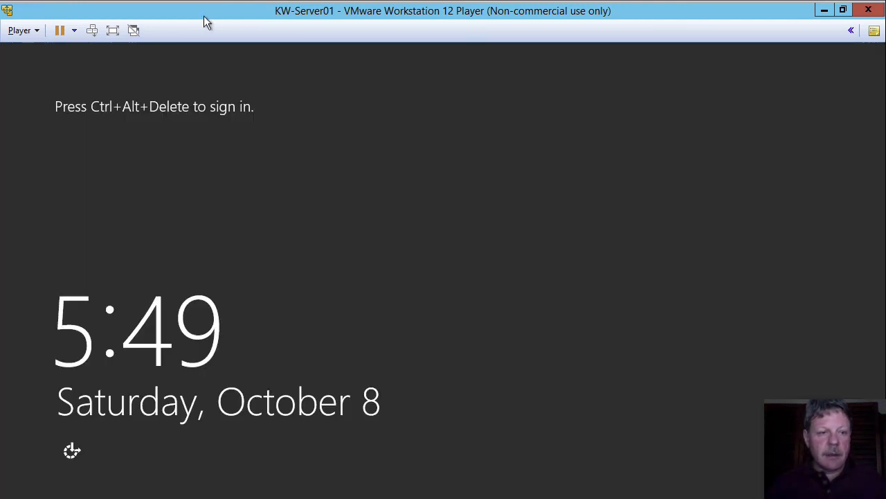
pyautogui.click(92, 31)
pyautogui.click(509, 194)
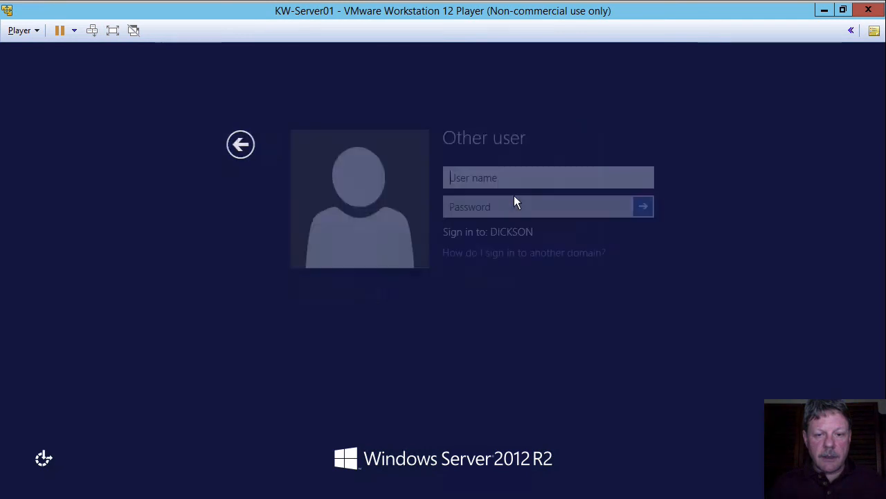
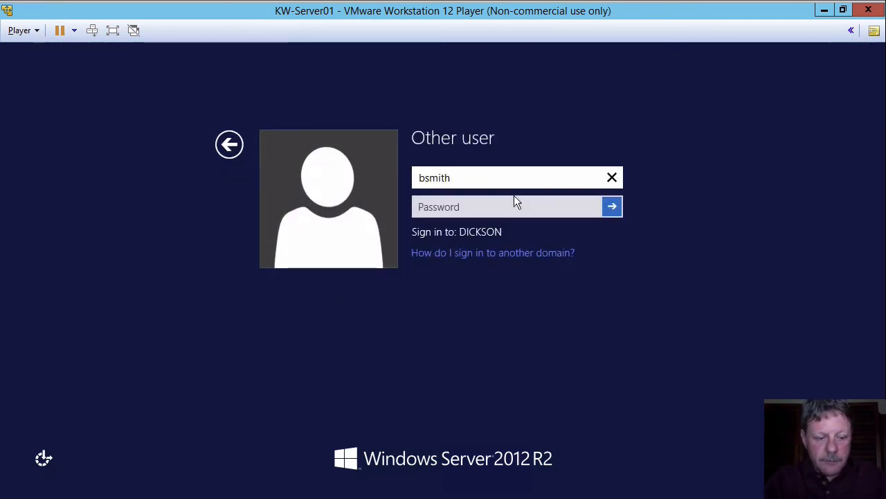
# Try signing in with the user's regular domain account and password, then dismiss the sign-in error.
pyautogui.press('Tab')
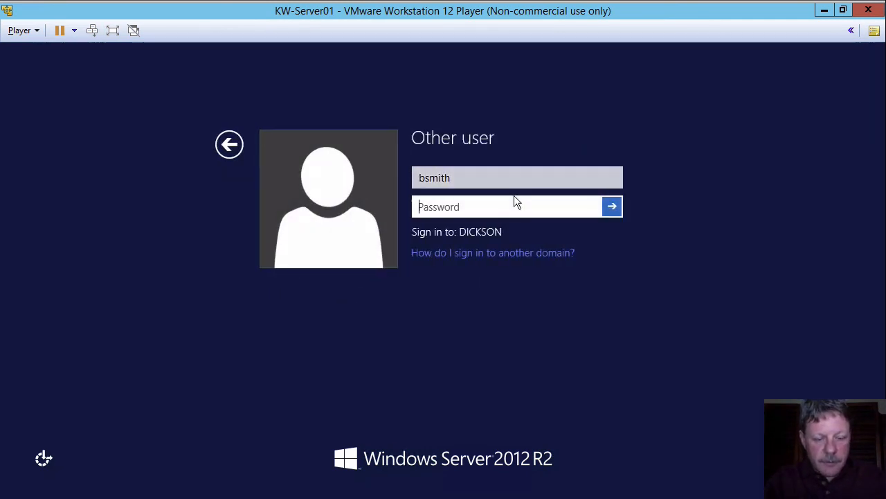
pyautogui.write('******')
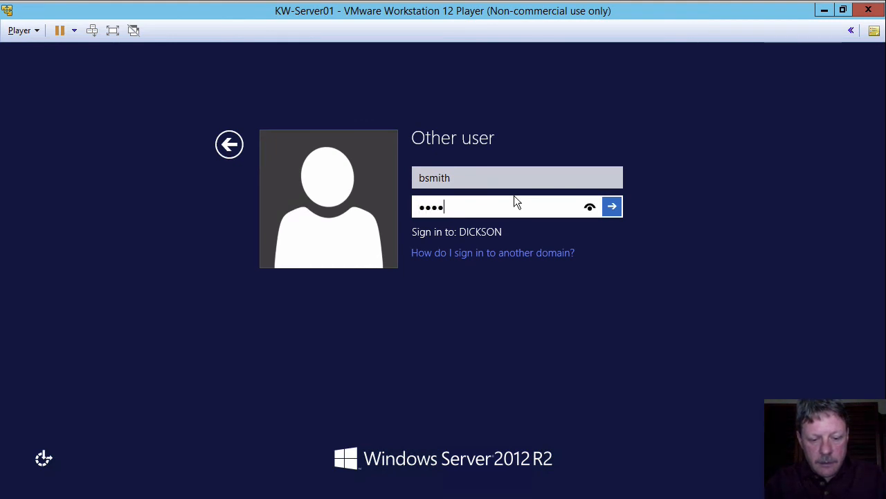
pyautogui.write('**')
pyautogui.press('Return')
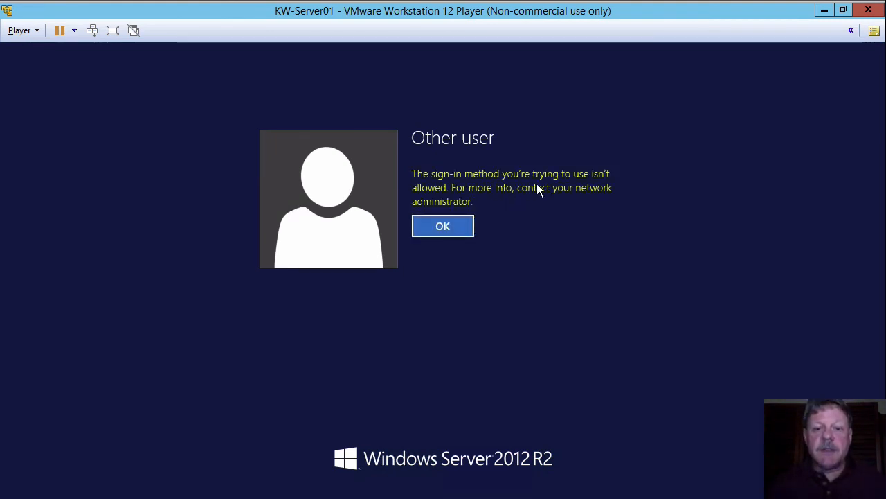
pyautogui.click(455, 227)
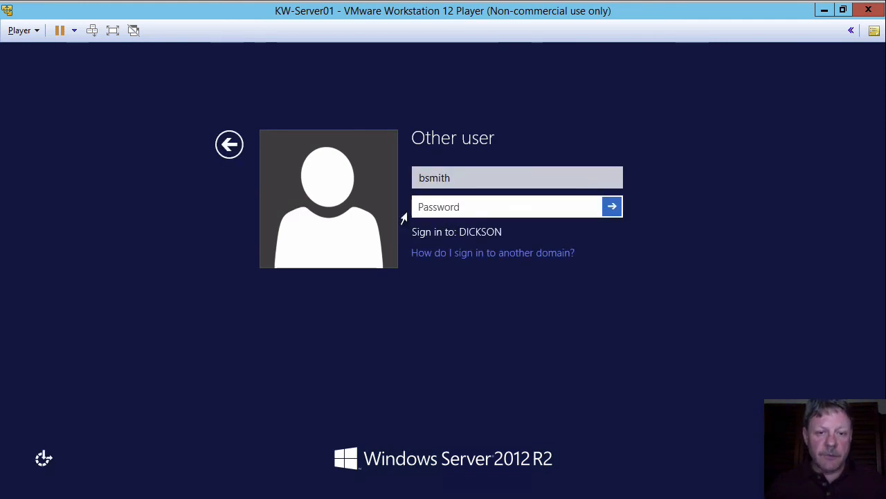
# Return to the user tiles and sign in as Other user with the user's admin domain account and password.
pyautogui.click(233, 152)
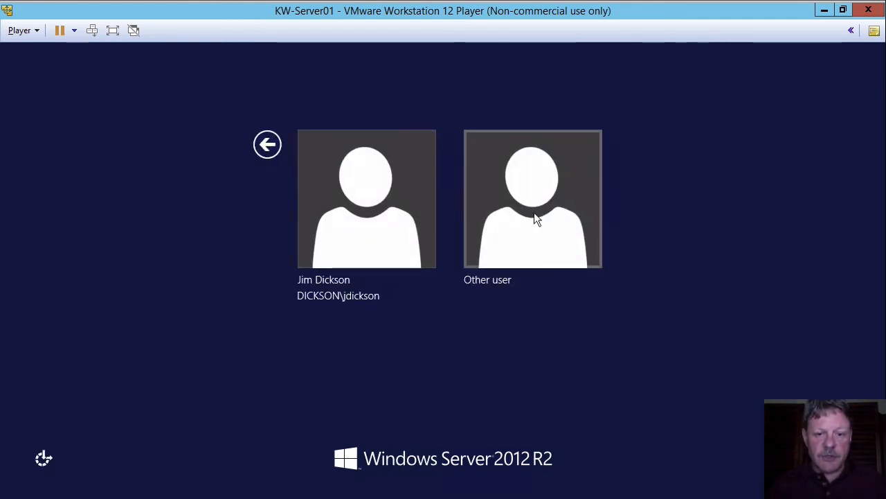
pyautogui.click(535, 219)
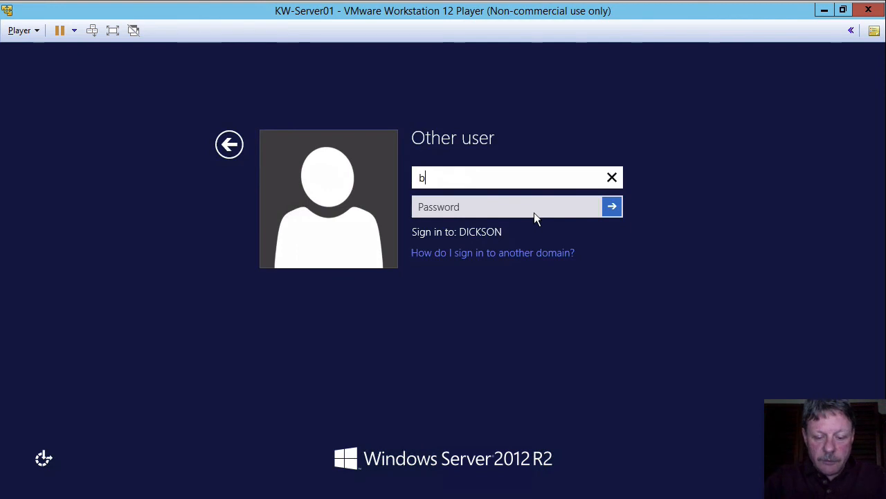
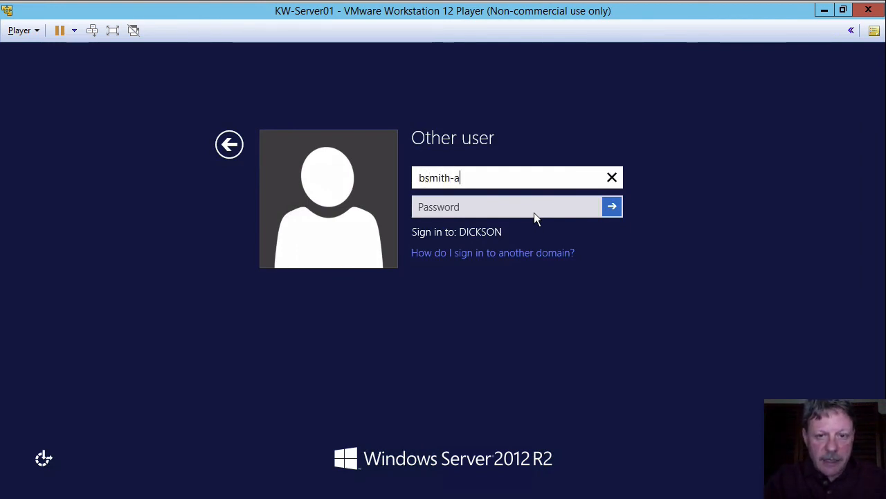
pyautogui.press('Tab')
pyautogui.write('•••')
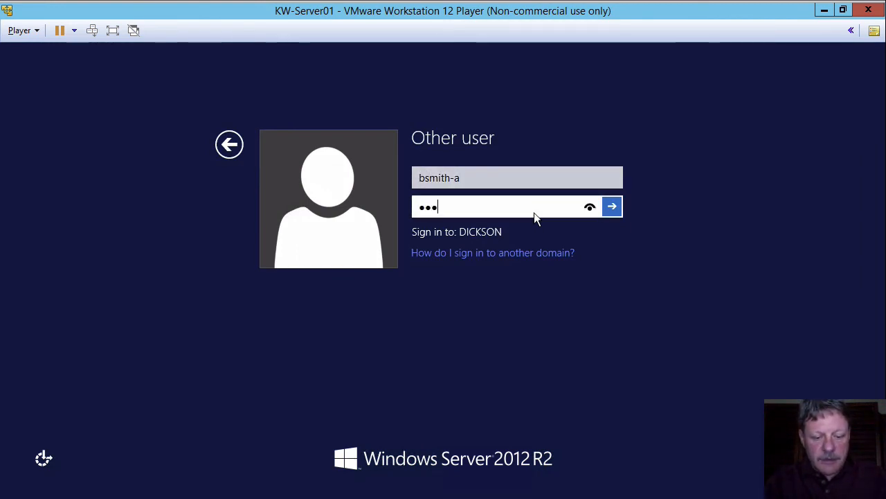
pyautogui.write('•••••')
pyautogui.press('Return')
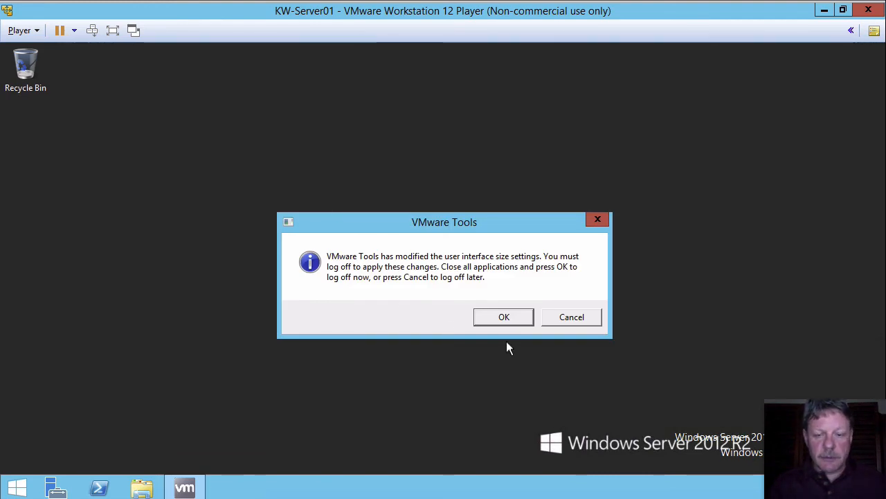
# Cancel the VMware Tools log-off prompt and launch Active Directory Users and Computers from Start search.
pyautogui.click(568, 320)
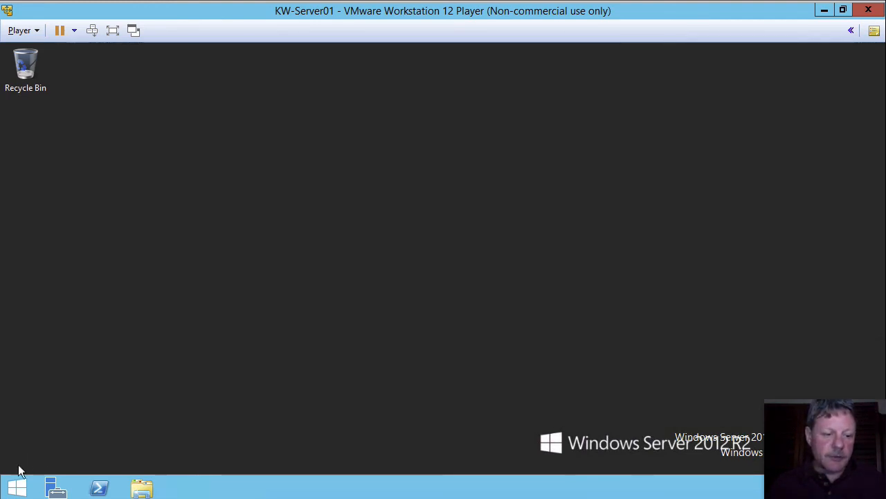
pyautogui.click(16, 487)
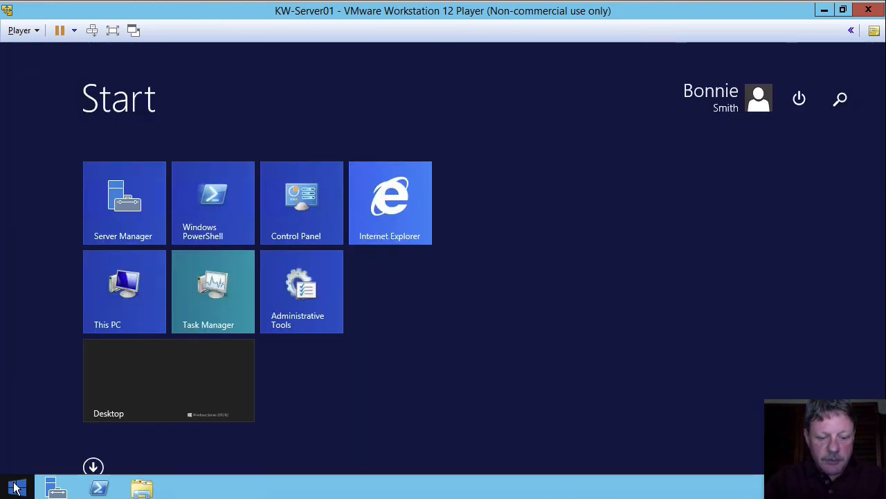
pyautogui.write('users and Computers')
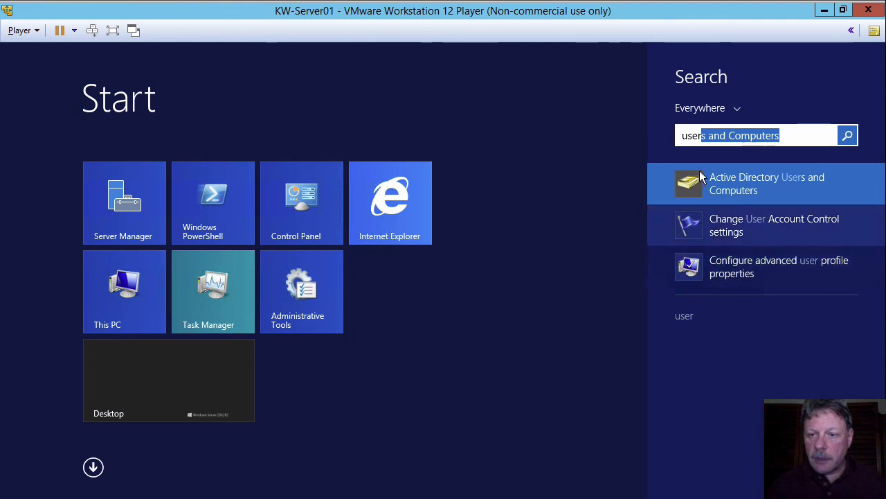
pyautogui.click(699, 178)
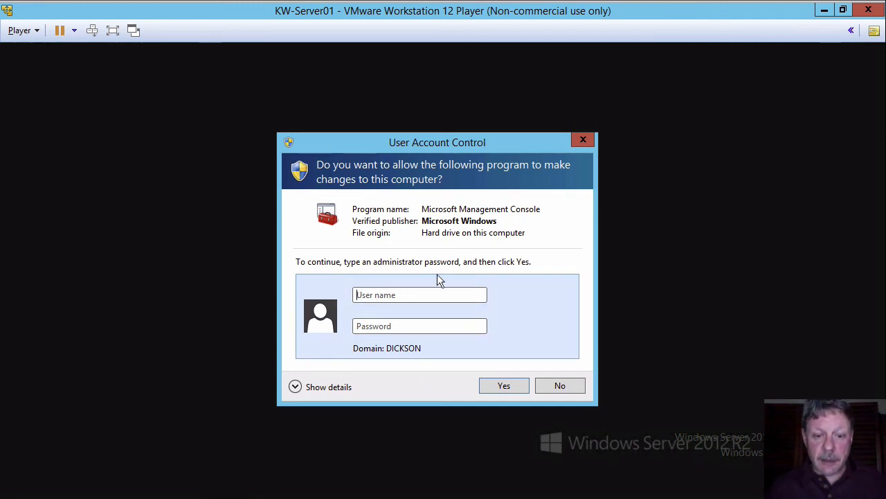
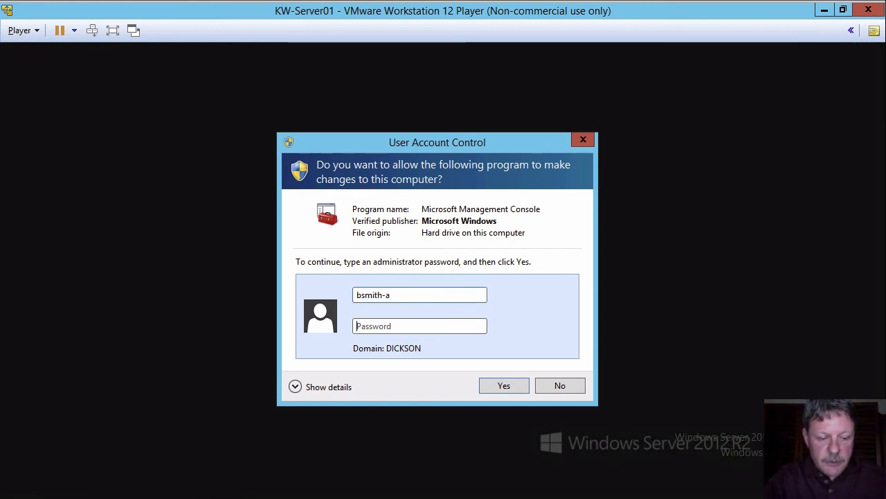
# Approve the elevation prompt by entering the user's admin domain account name and its password.
pyautogui.write('••••••')
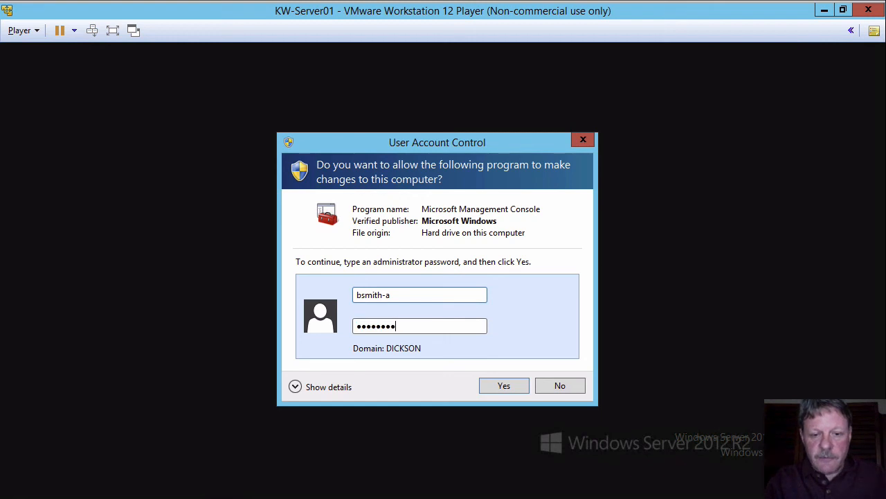
pyautogui.press('Return')
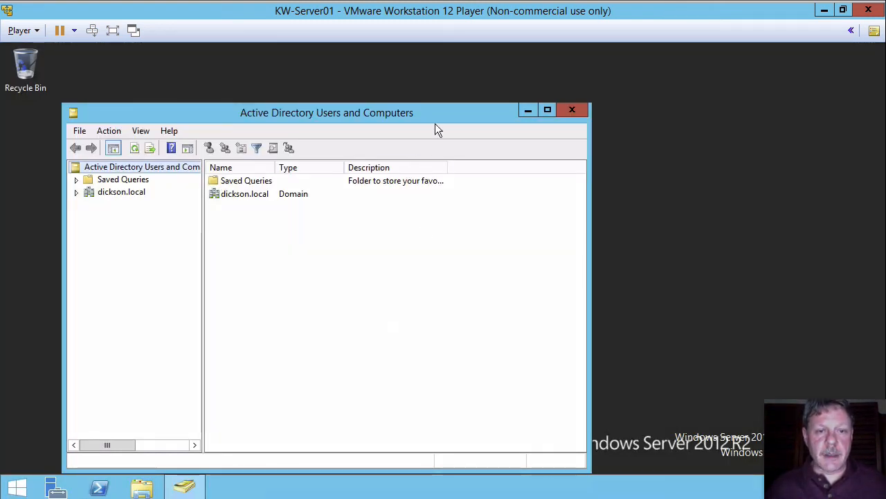
# Browse the dickson.local domain's IT OU, widen its name column, and inspect the context actions available there.
pyautogui.moveTo(439, 116); pyautogui.dragTo(537, 76)
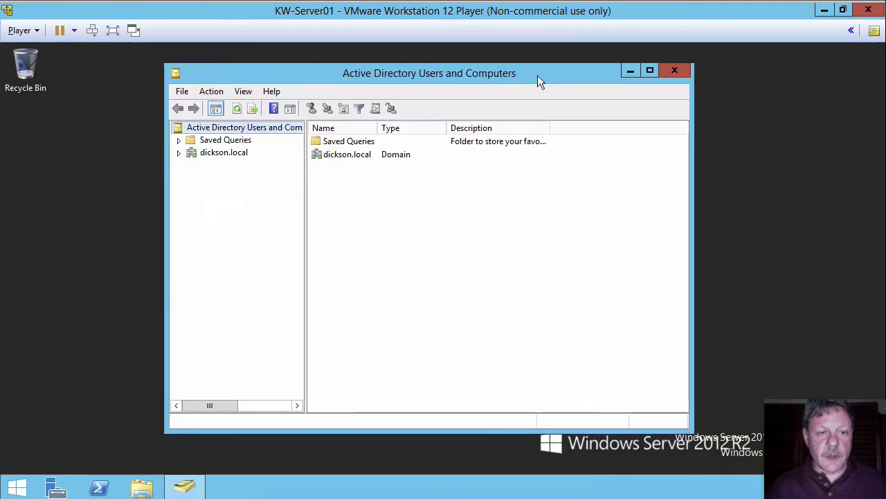
pyautogui.click(178, 153)
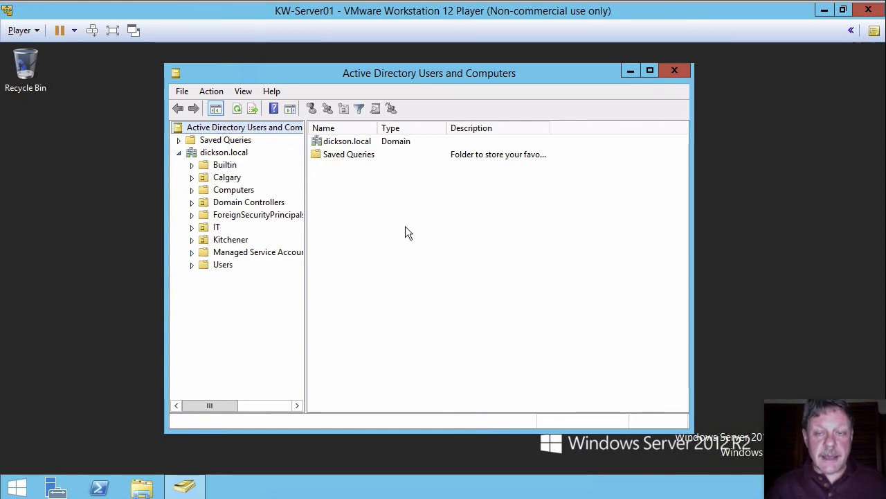
pyautogui.click(211, 228)
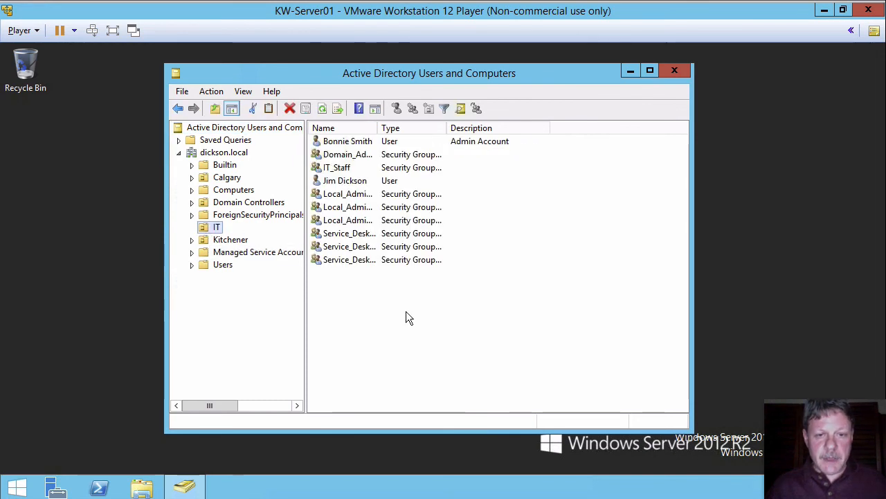
pyautogui.moveTo(378, 127); pyautogui.dragTo(424, 127)
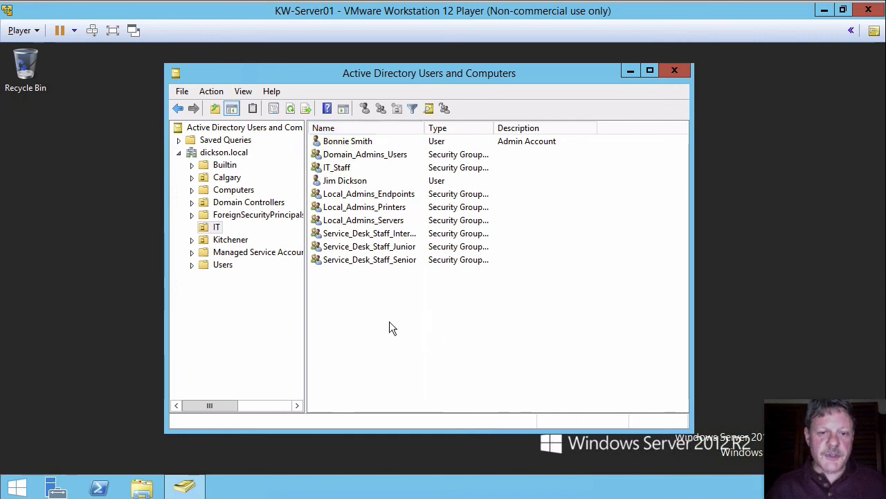
pyautogui.rightClick(384, 303)
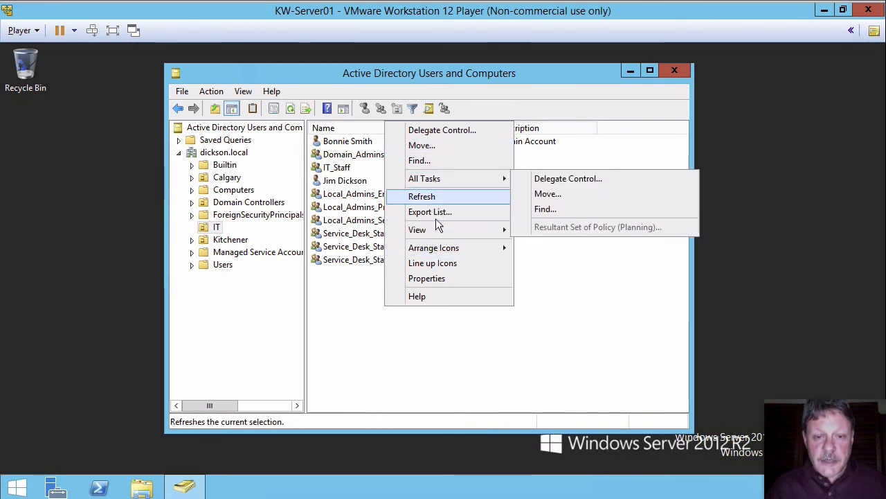
pyautogui.moveTo(437, 230)
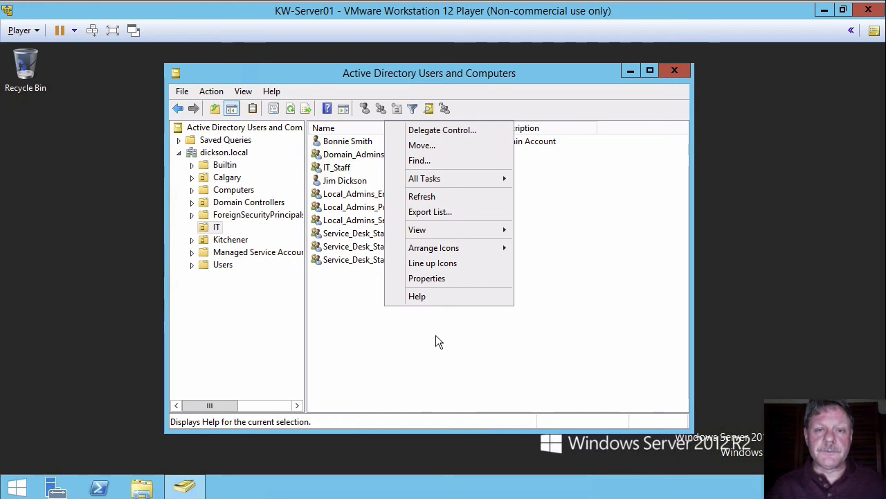
pyautogui.click(437, 341)
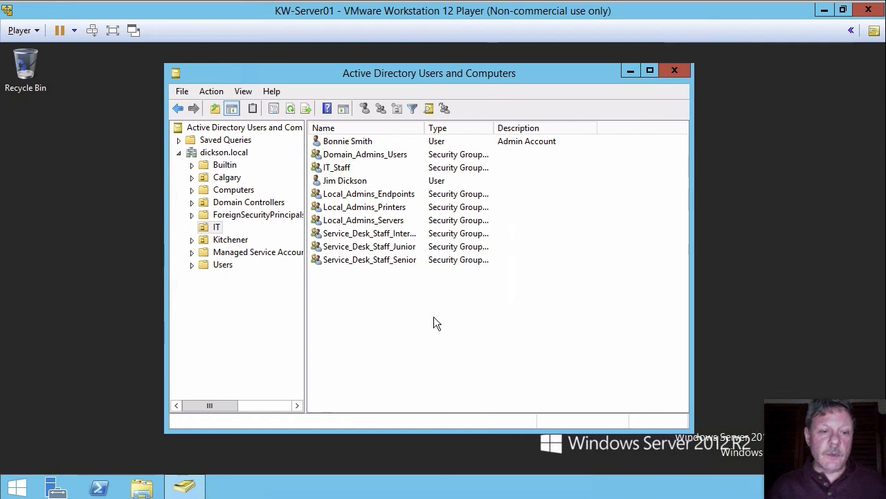
# Start a new user in the Kitchener Users OU with first name Test, last name User and logon name tuser.
pyautogui.click(192, 240)
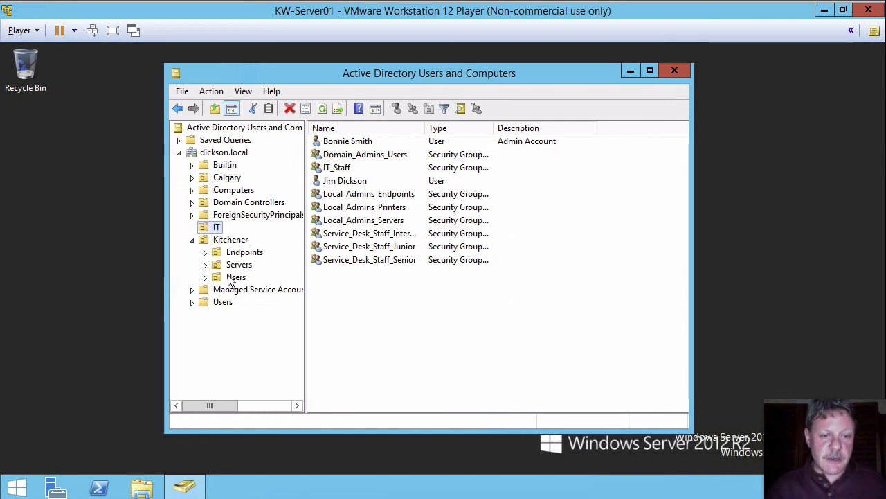
pyautogui.click(234, 278)
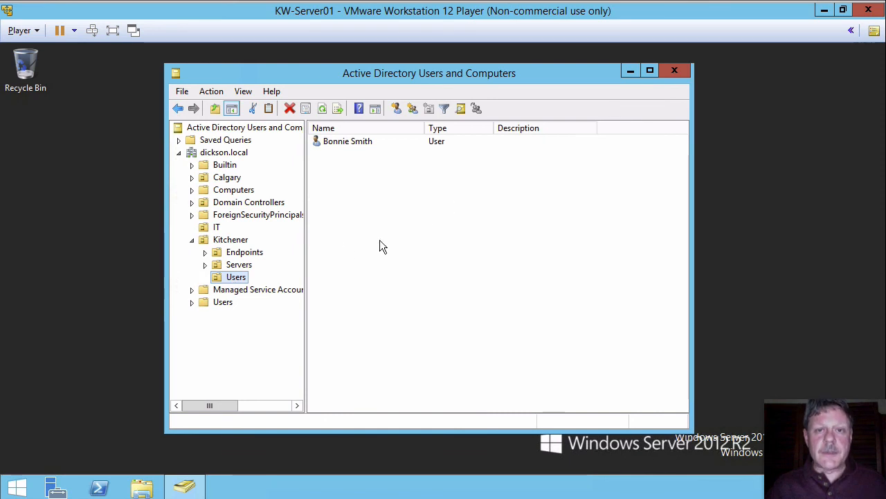
pyautogui.rightClick(219, 278)
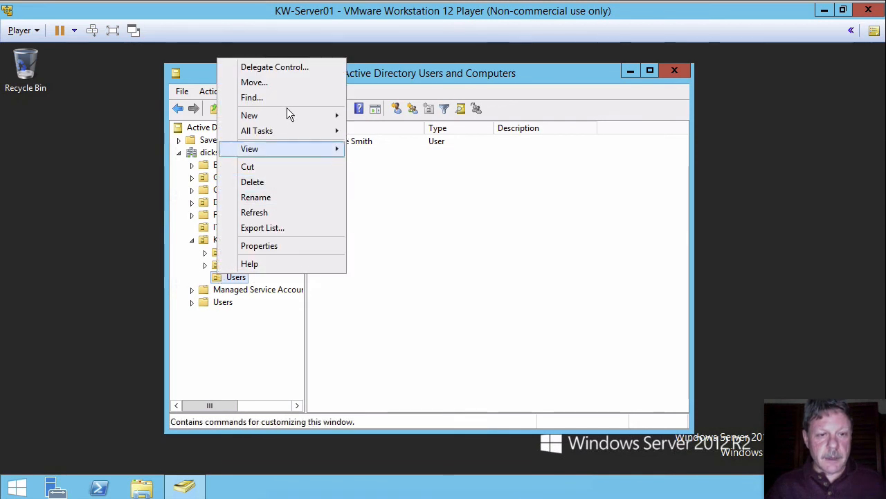
pyautogui.moveTo(303, 115)
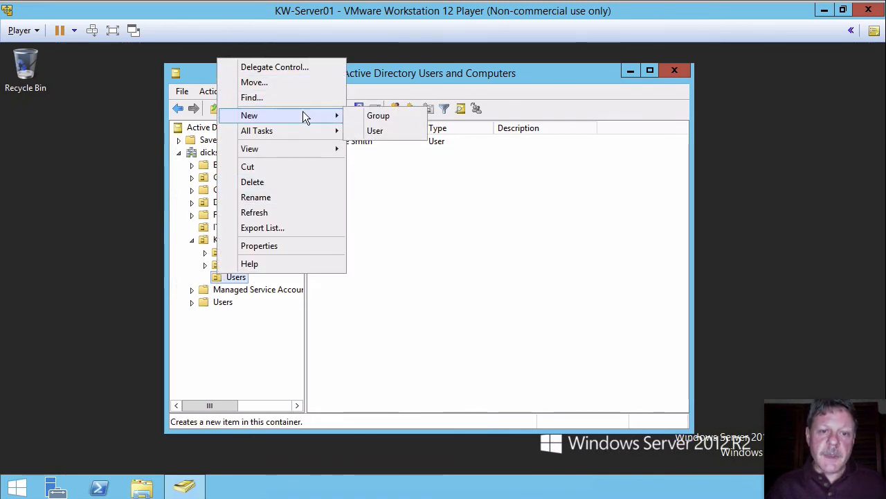
pyautogui.click(383, 131)
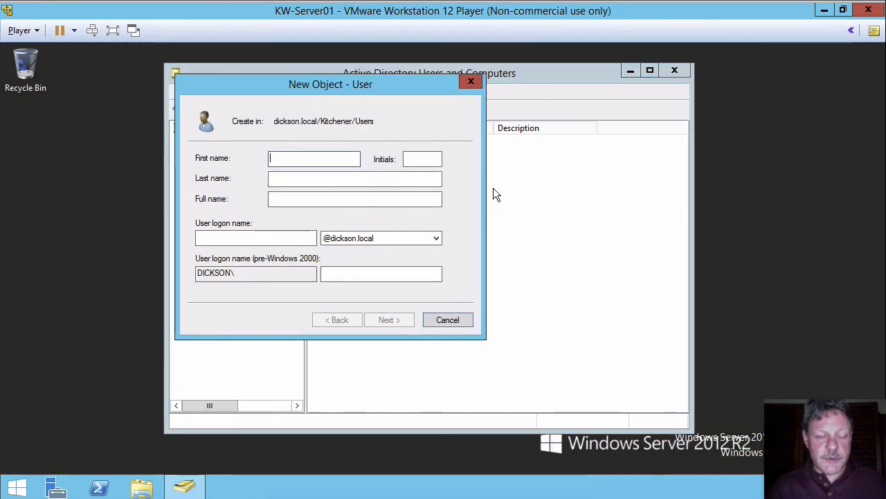
pyautogui.write('Test')
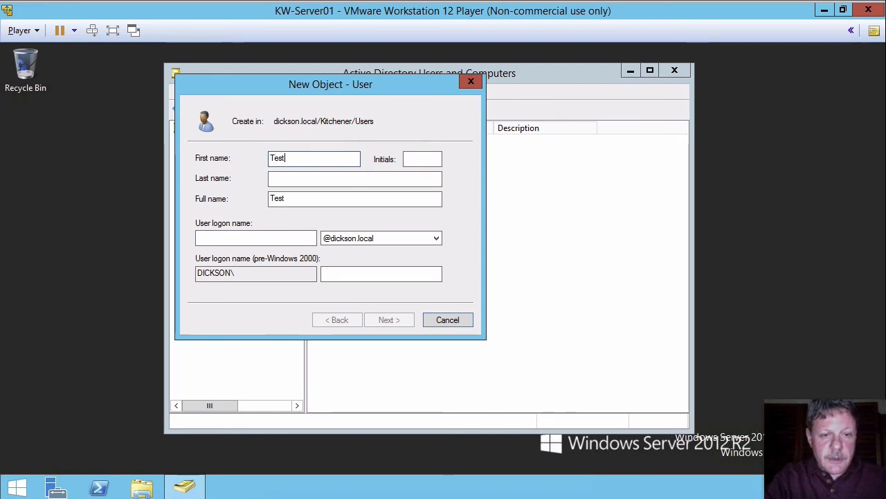
pyautogui.press('Tab')
pyautogui.write('User')
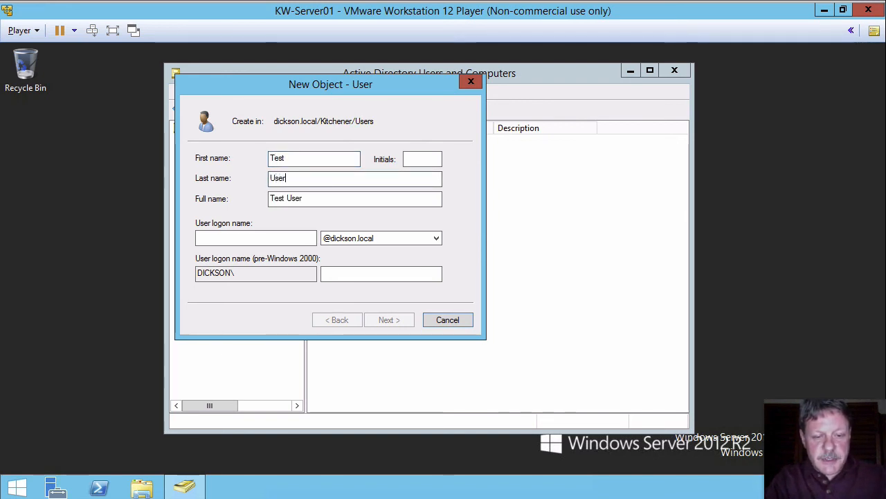
pyautogui.click(288, 239)
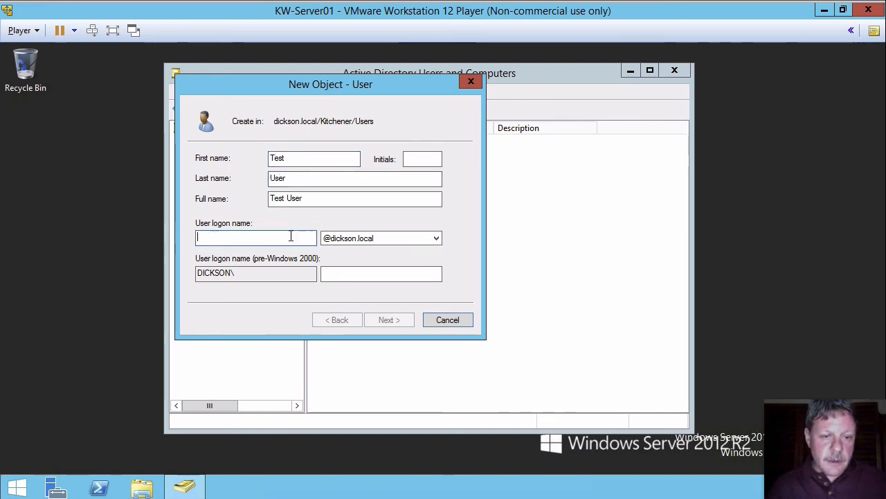
pyautogui.write('tuser')
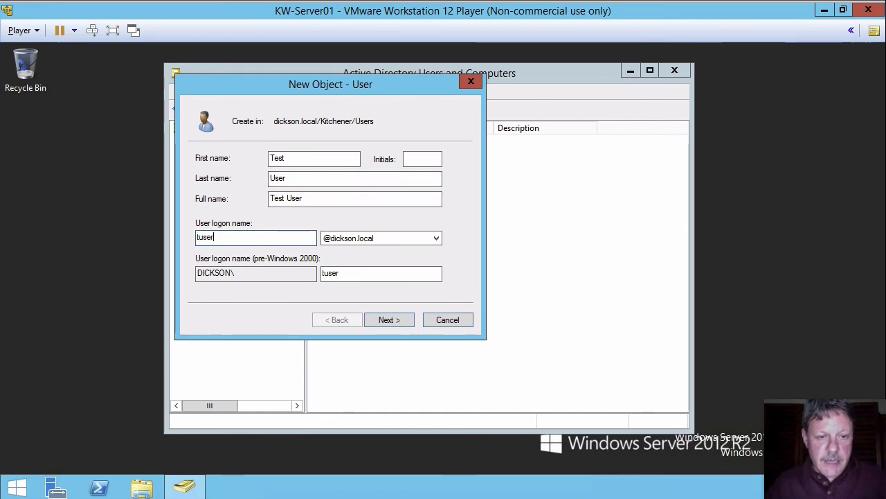
# Enter and confirm the new user's password, finish creating the account, and select Test User.
pyautogui.click(388, 317)
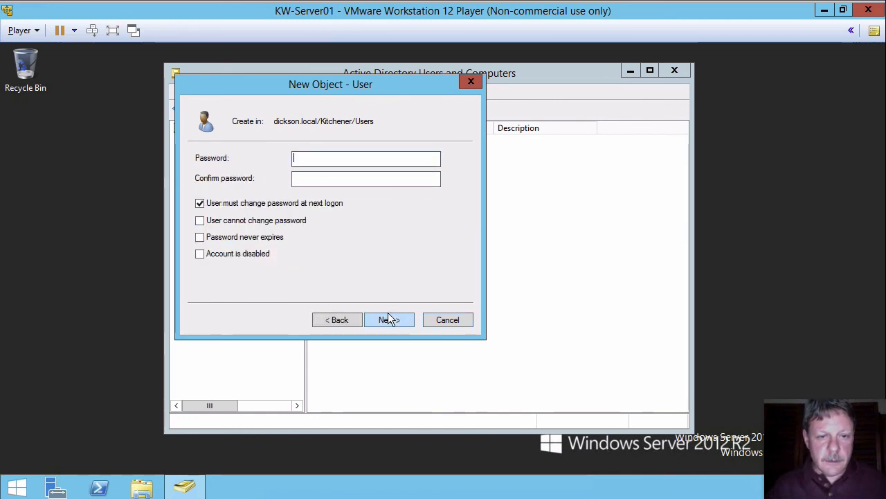
pyautogui.write('sw0rd')
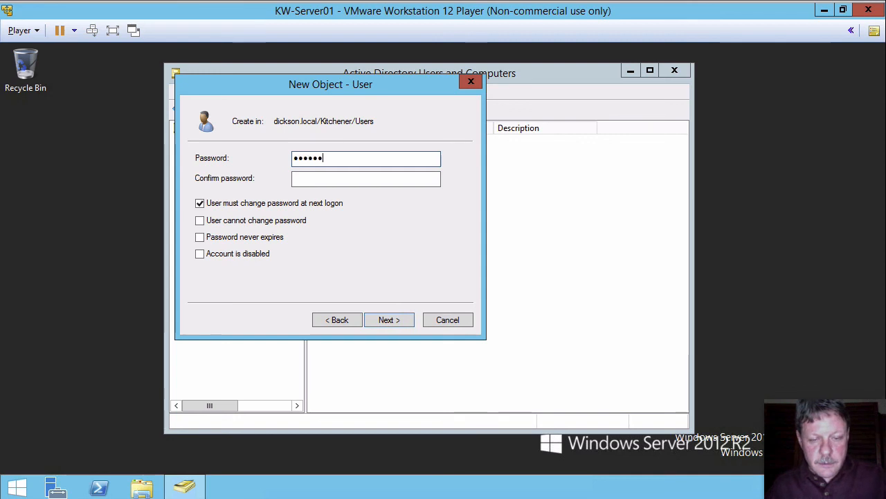
pyautogui.press('Tab')
pyautogui.write('Passw0rd')
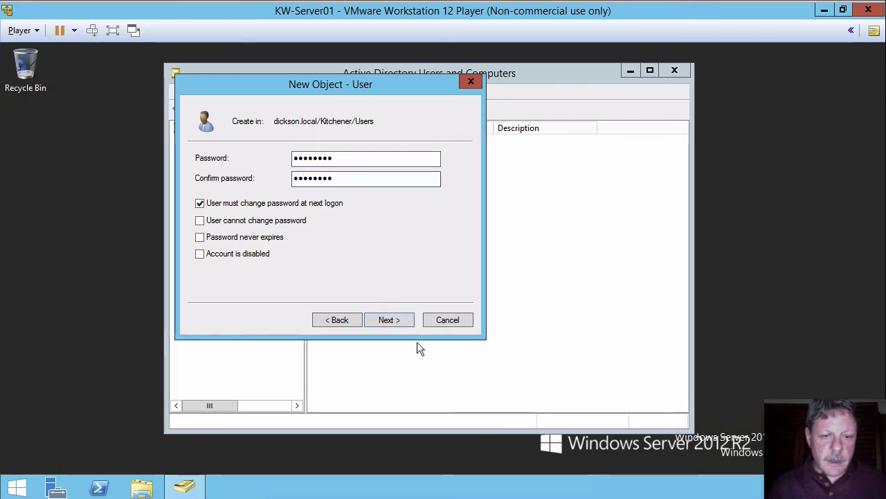
pyautogui.click(400, 319)
pyautogui.click(400, 320)
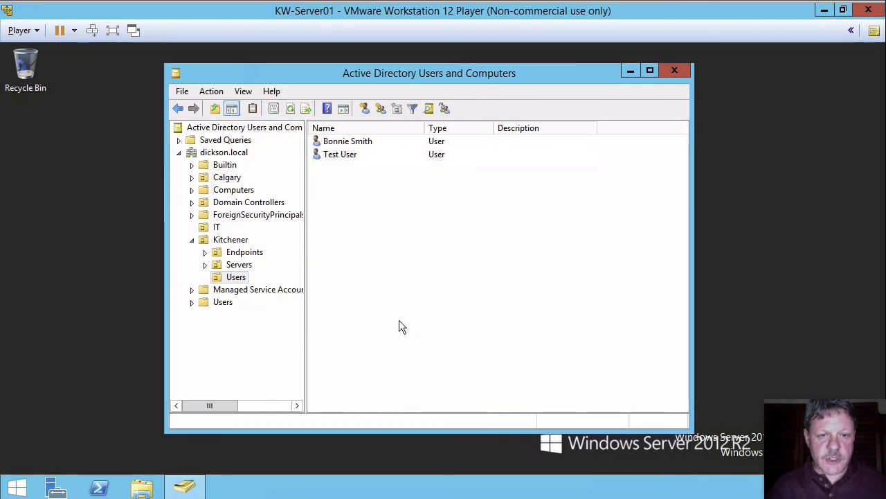
pyautogui.click(348, 154)
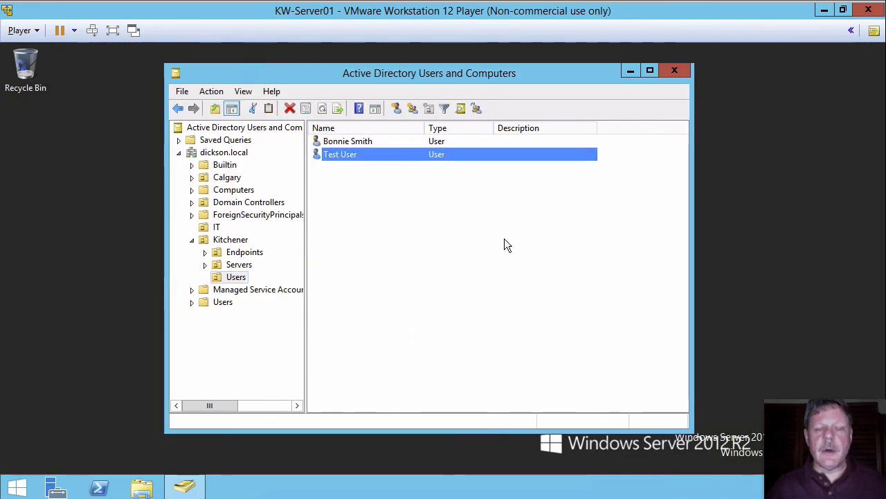